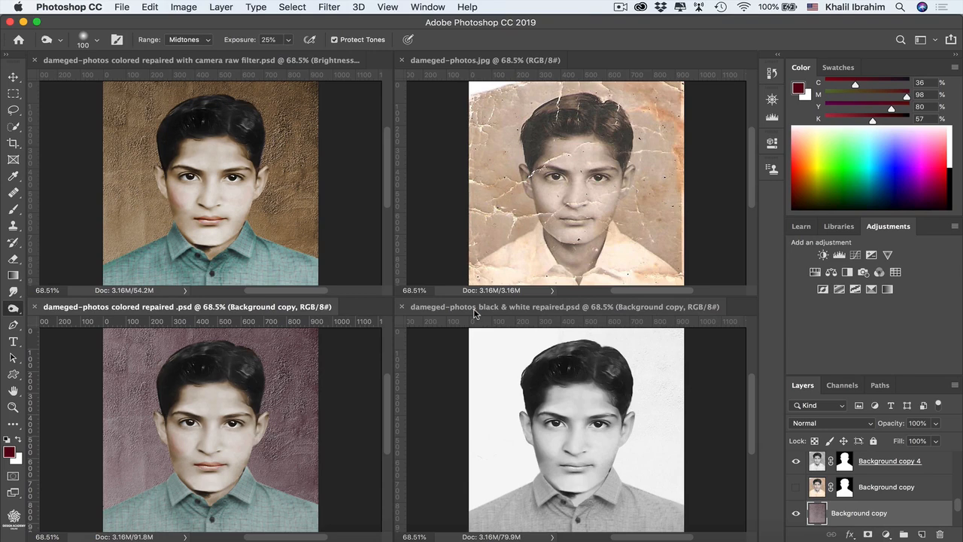
Step: Make the black & white repaired document active and consolidate all open documents into tabs
left_click(474, 313)
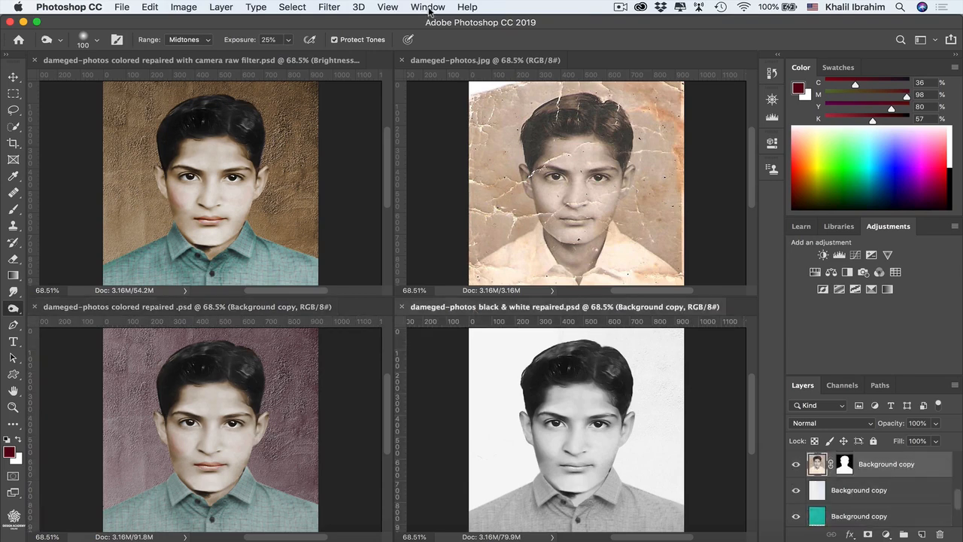
left_click(428, 6)
mouse_move(442, 28)
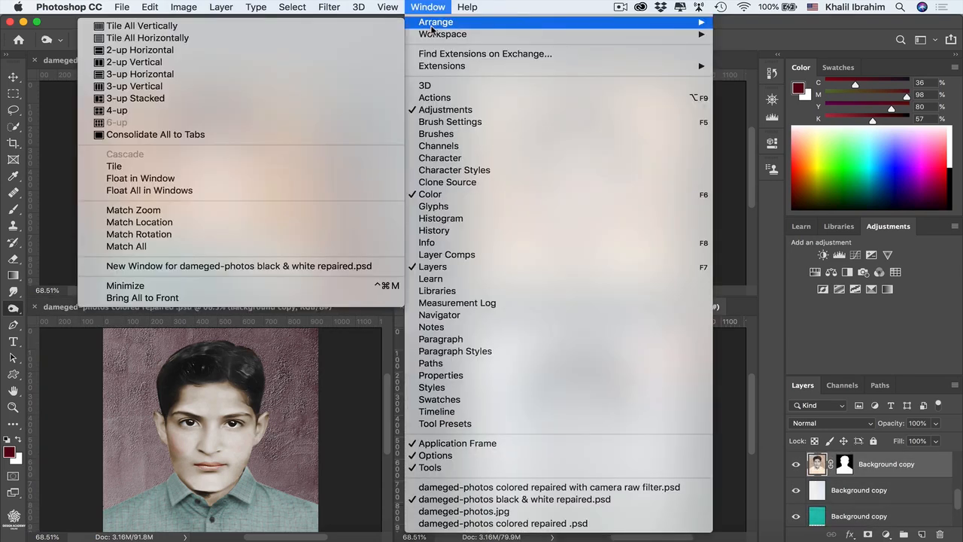
left_click(265, 134)
key("v")
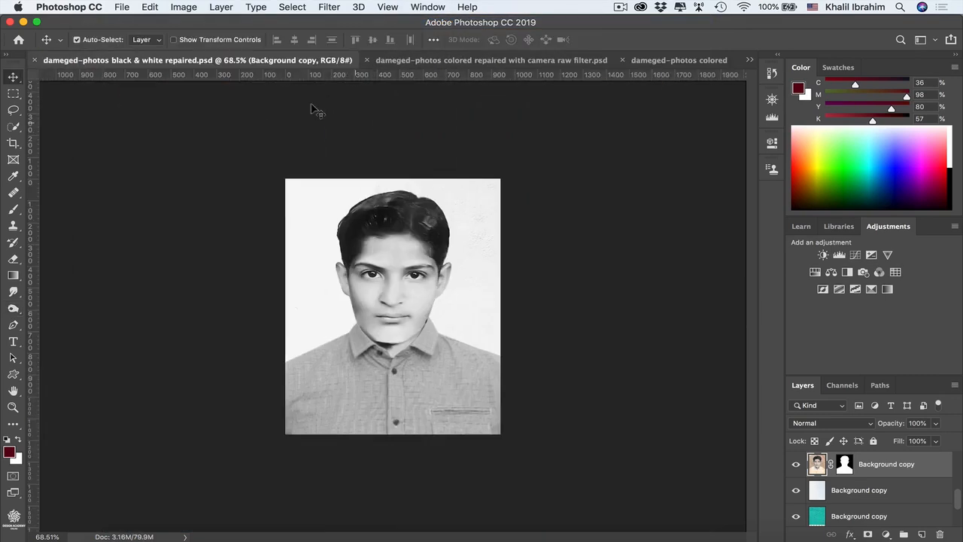
Step: Hide the repaired layers stacked above the damaged portrait layer Background copy 2
left_click(796, 465)
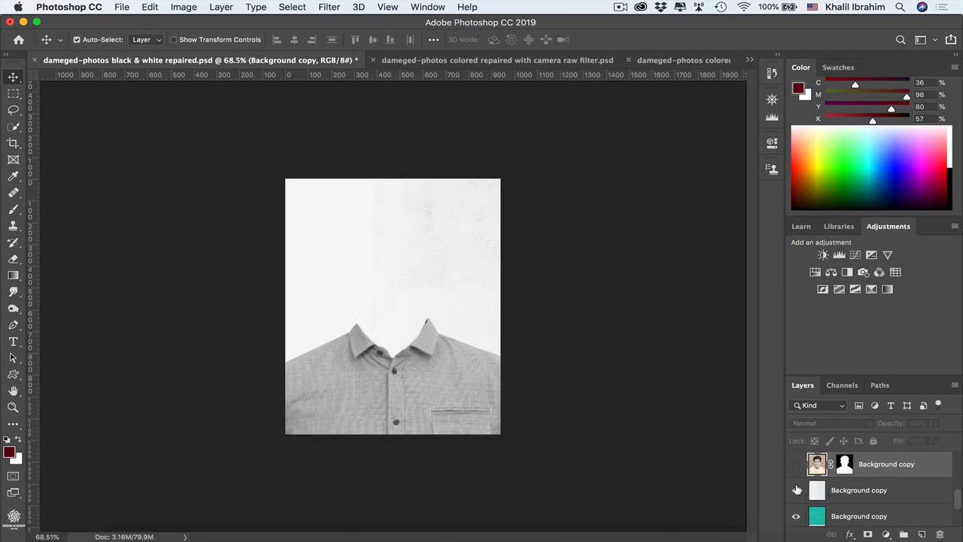
left_click(796, 489)
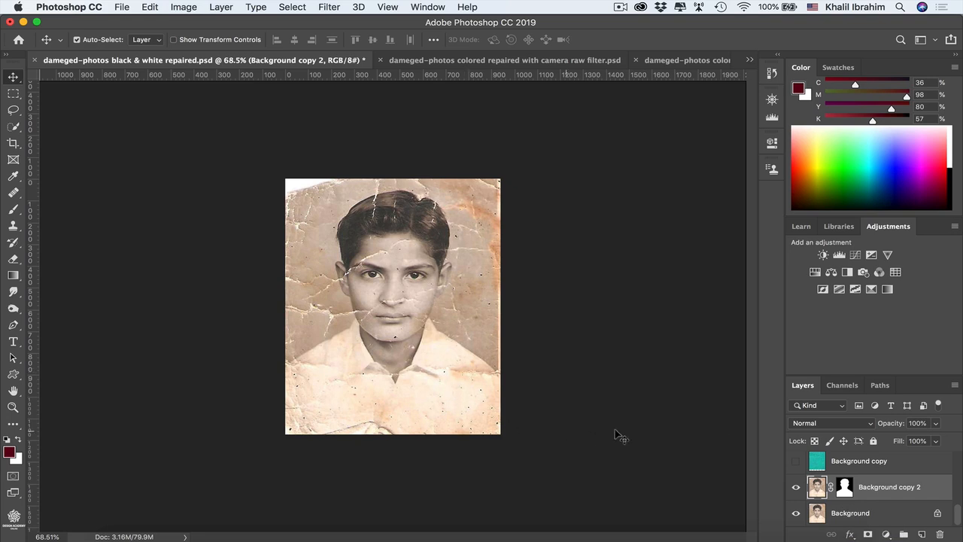
Step: Select the boy's head and shirt with the Quick Selection tool, subtracting stray background beside the shoulder and ear
left_click(14, 127)
left_click(79, 125)
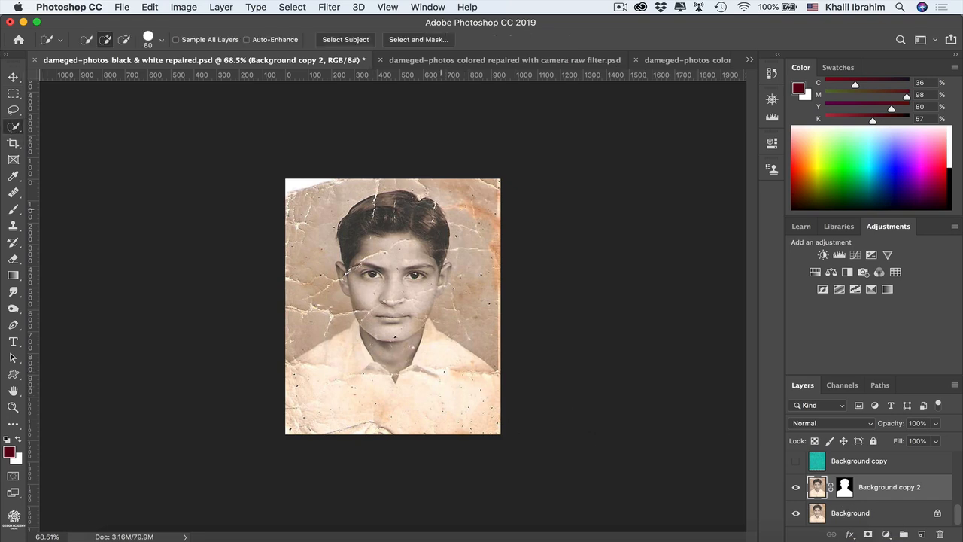
mouse_move(428, 216)
left_mouse_down()
mouse_move(391, 199)
mouse_move(361, 226)
mouse_move(376, 211)
mouse_move(415, 244)
mouse_move(410, 308)
mouse_move(368, 346)
mouse_move(465, 403)
left_mouse_up()
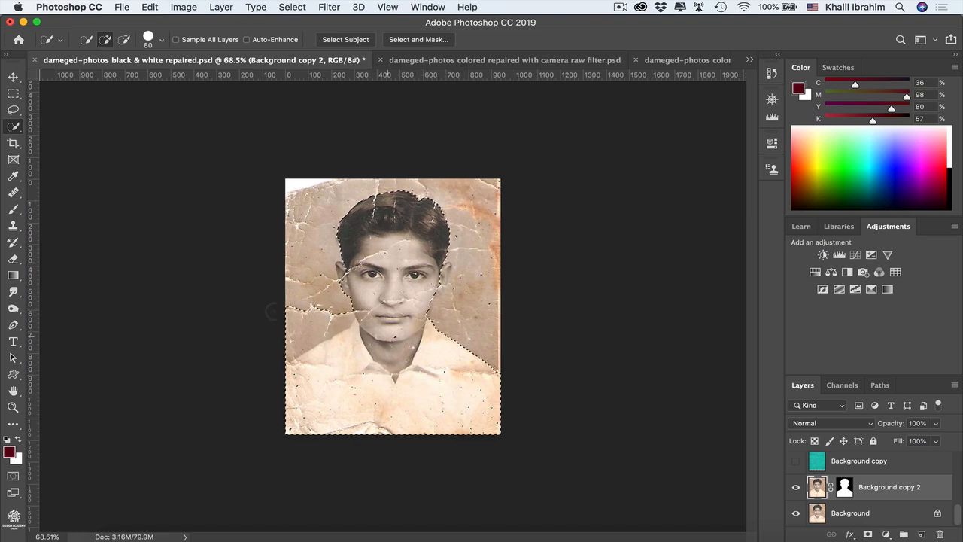
key("alt")
left_click_drag(317, 330, 333, 324)
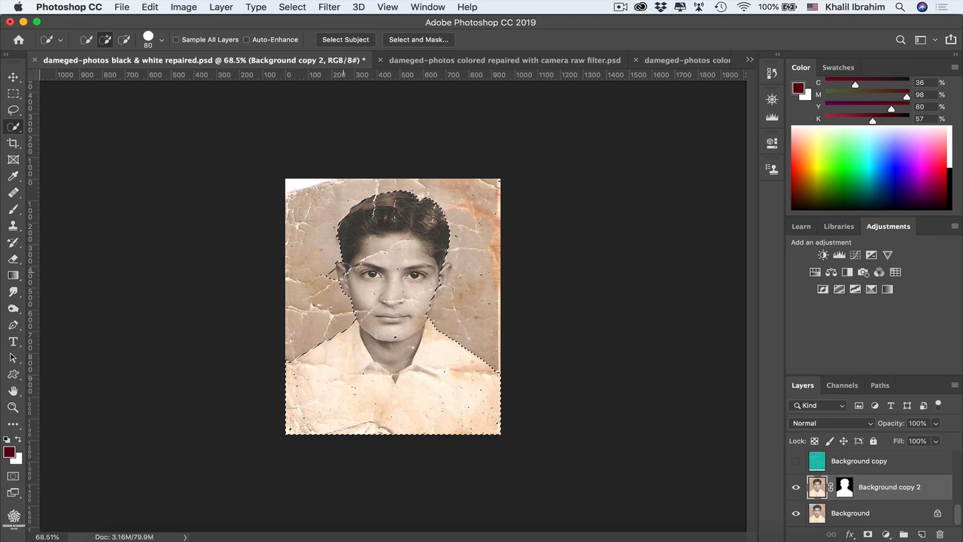
key("alt")
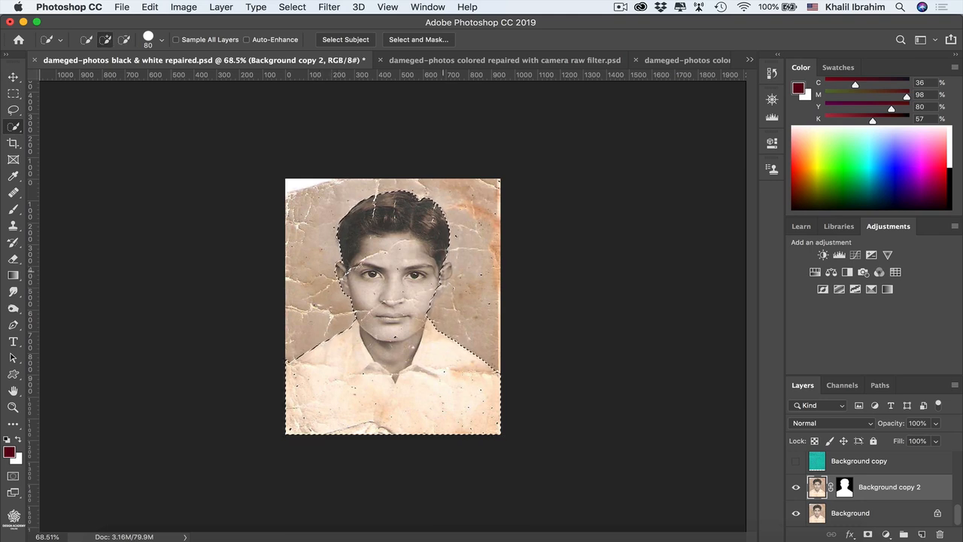
left_click(443, 271)
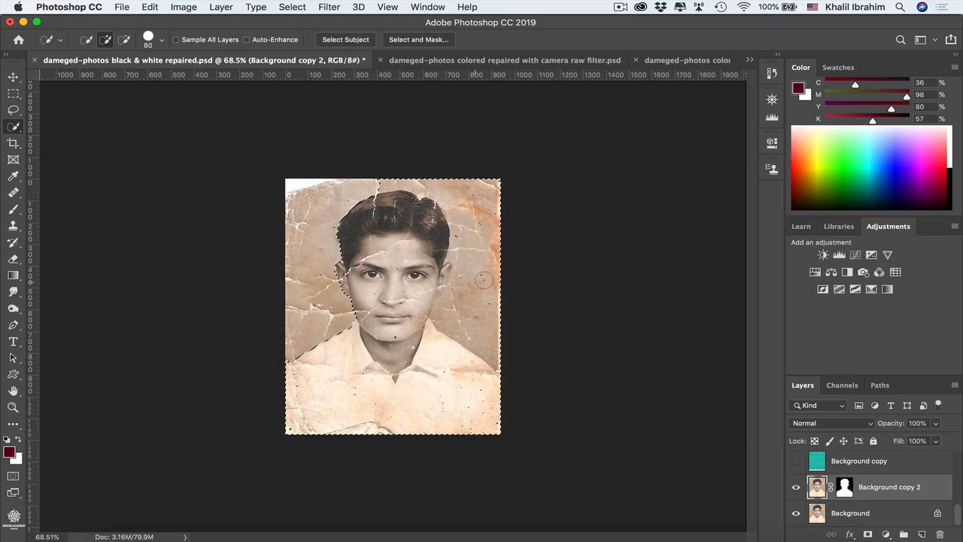
key("alt")
left_click_drag(483, 280, 479, 247)
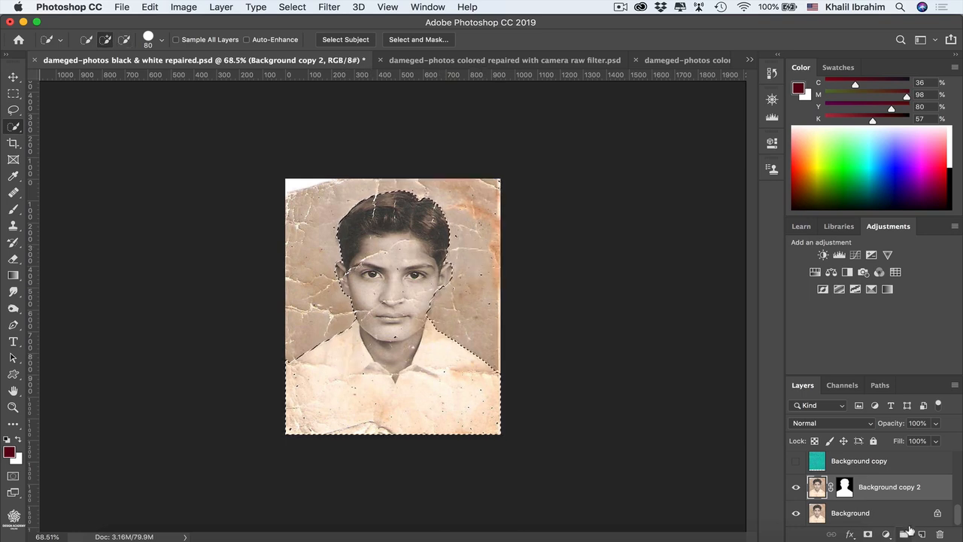
Step: Duplicate the Background layer, mask the copy with the selection, and delete that masked copy
left_click_drag(909, 520, 922, 533)
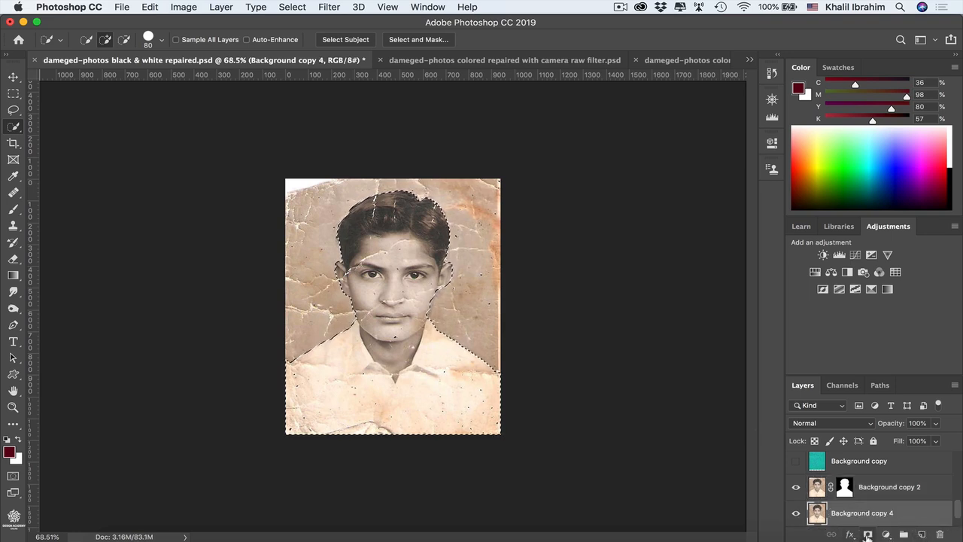
left_click(867, 535)
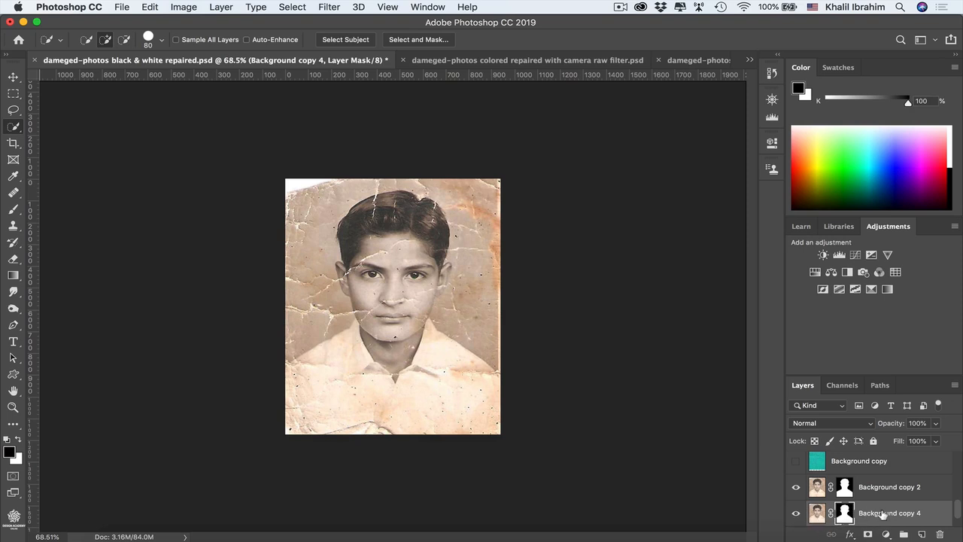
left_click_drag(893, 518, 941, 534)
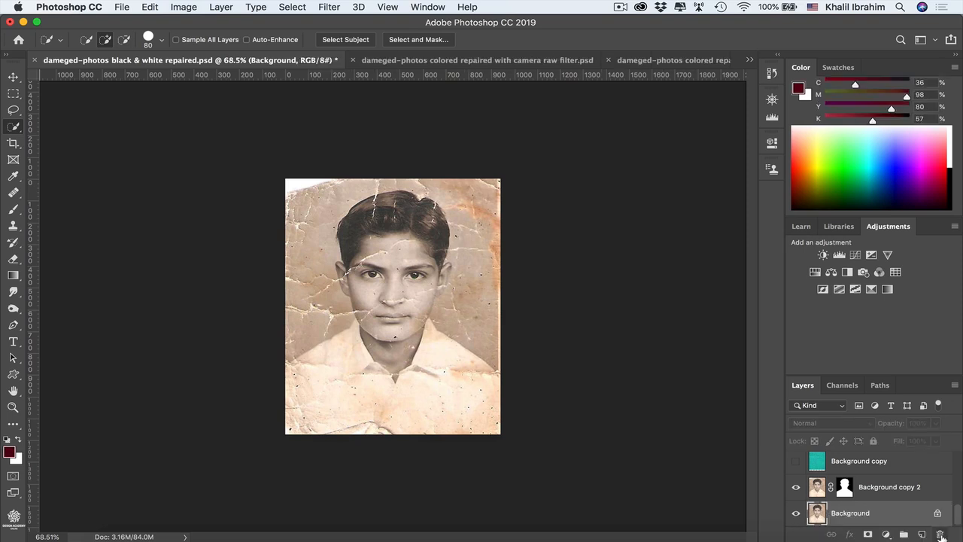
Step: Disable the layer mask on Background copy 2
left_click(873, 493)
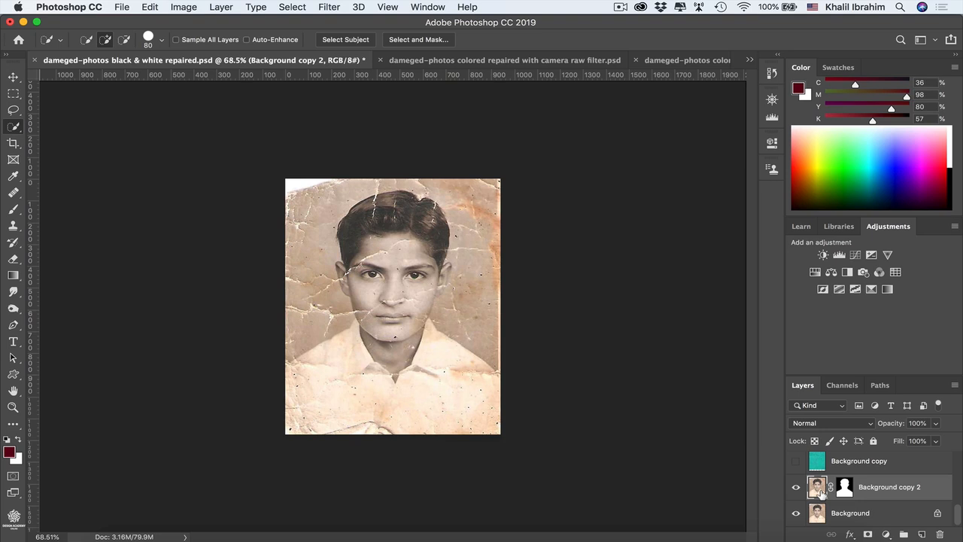
left_click(844, 487)
right_click(849, 493)
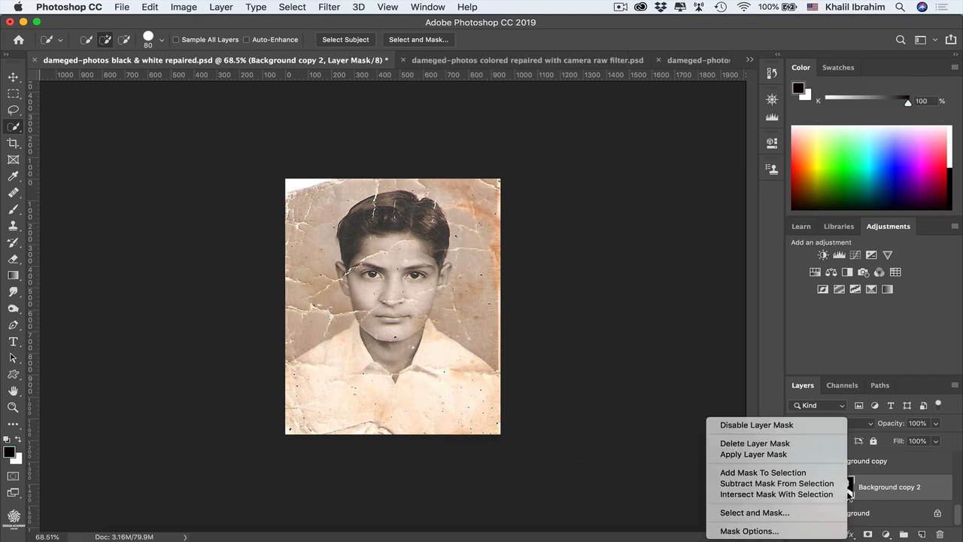
left_click(810, 426)
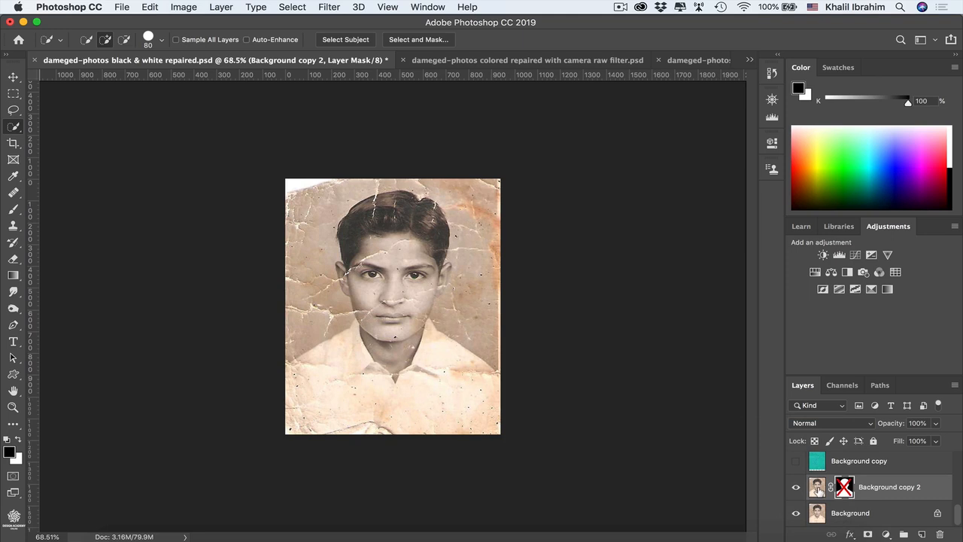
Step: Desaturate the portrait image of Background copy 2, working on the image instead of its mask
left_click(818, 489)
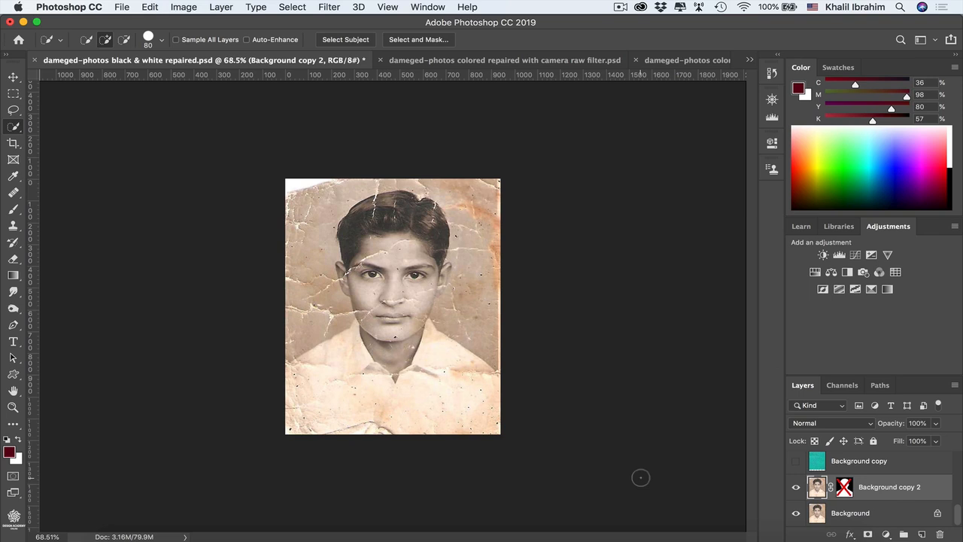
key("shift+super+u")
left_click(181, 7)
mouse_move(188, 42)
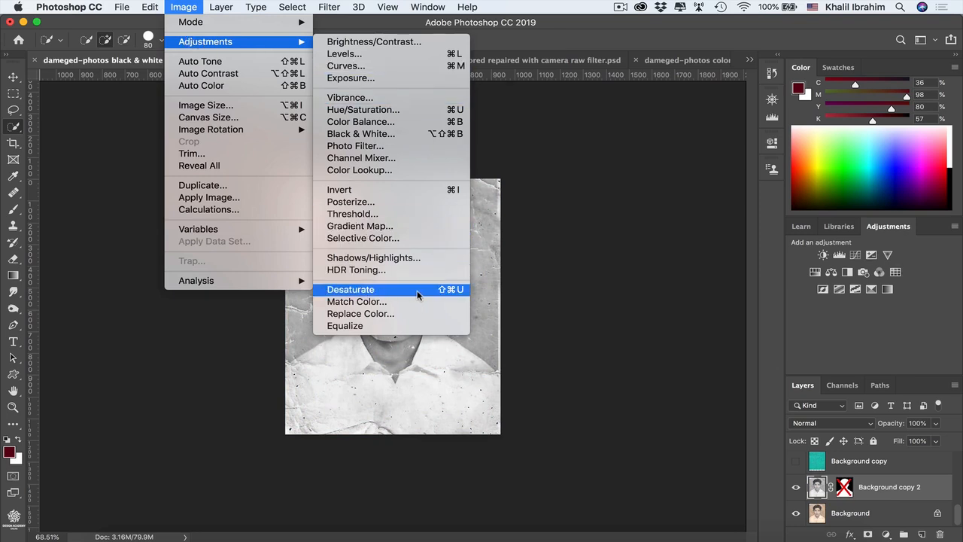
left_click(540, 152)
Step: Re-enable the layer mask on Background copy 2 and hide the Background layer
right_click(850, 488)
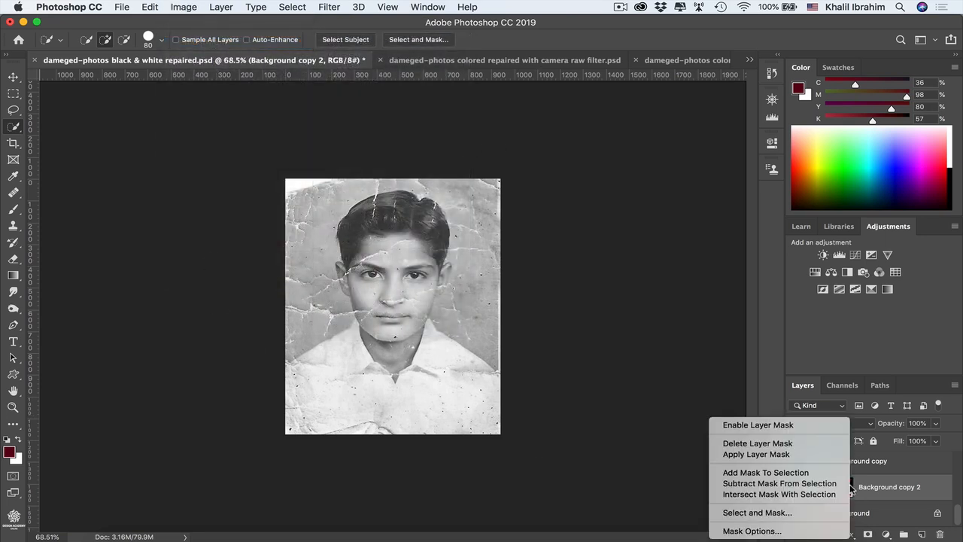
left_click(822, 427)
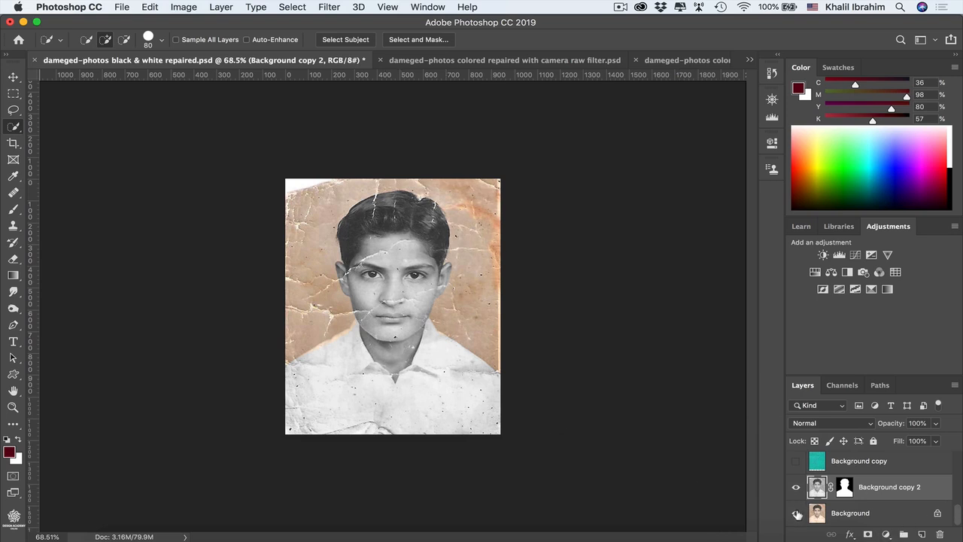
left_click(796, 513)
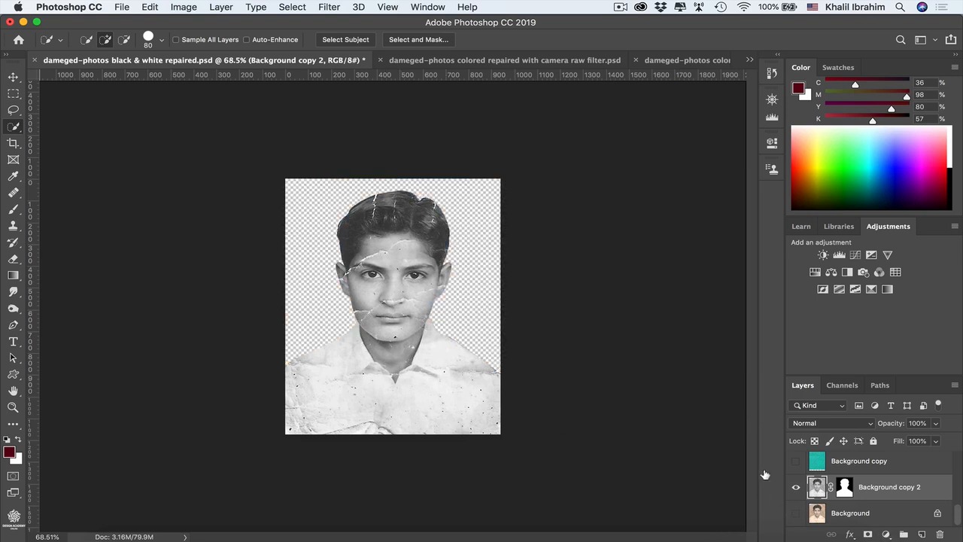
Step: Choose the Spot Healing Brush tool and add a new layer named "retoutching" above Background copy 2
scroll(380, 267, "up", 5)
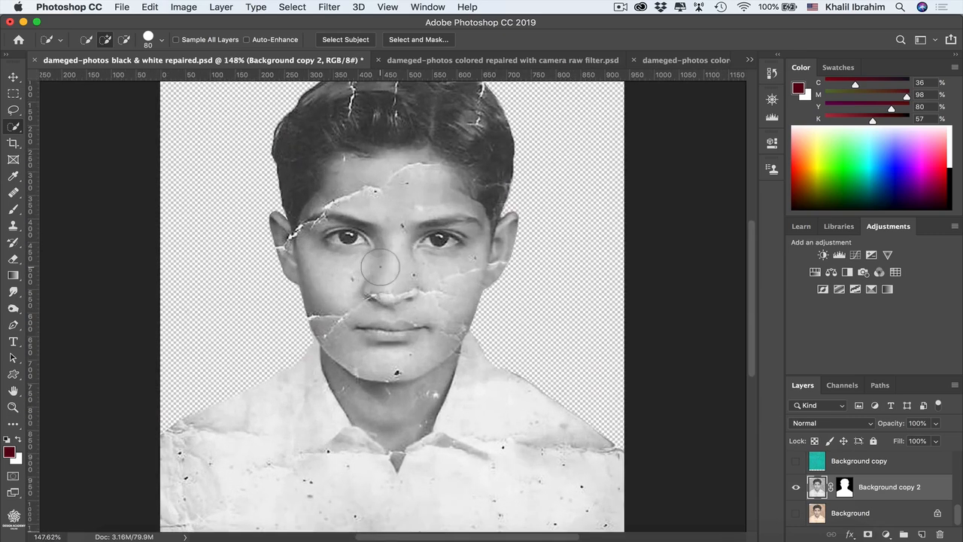
scroll(380, 267, "up", 2)
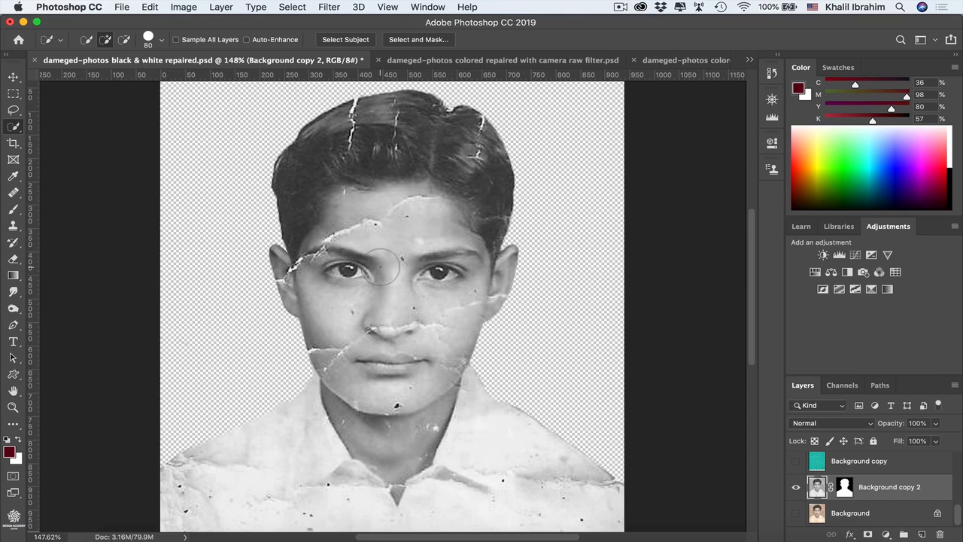
left_click(13, 192)
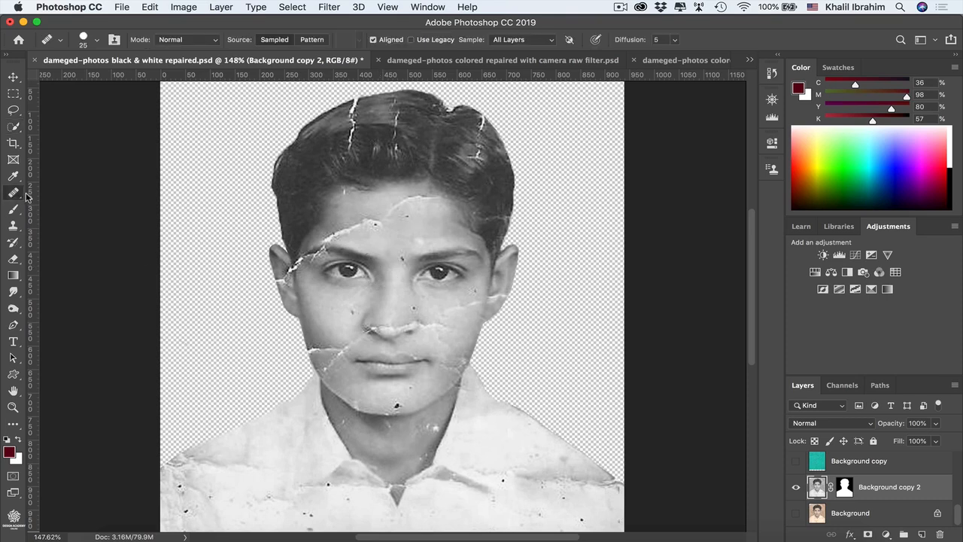
right_click(13, 193)
left_click(55, 197)
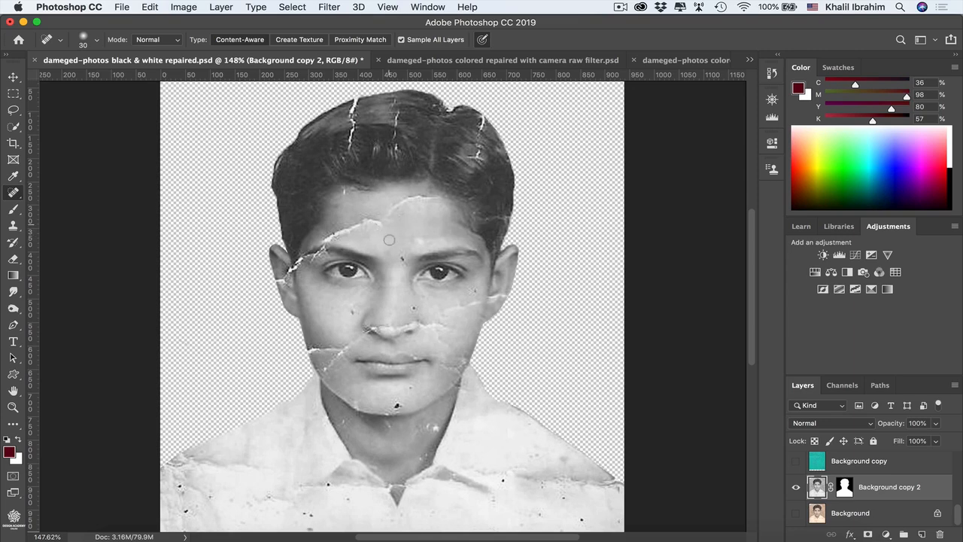
left_click(922, 533)
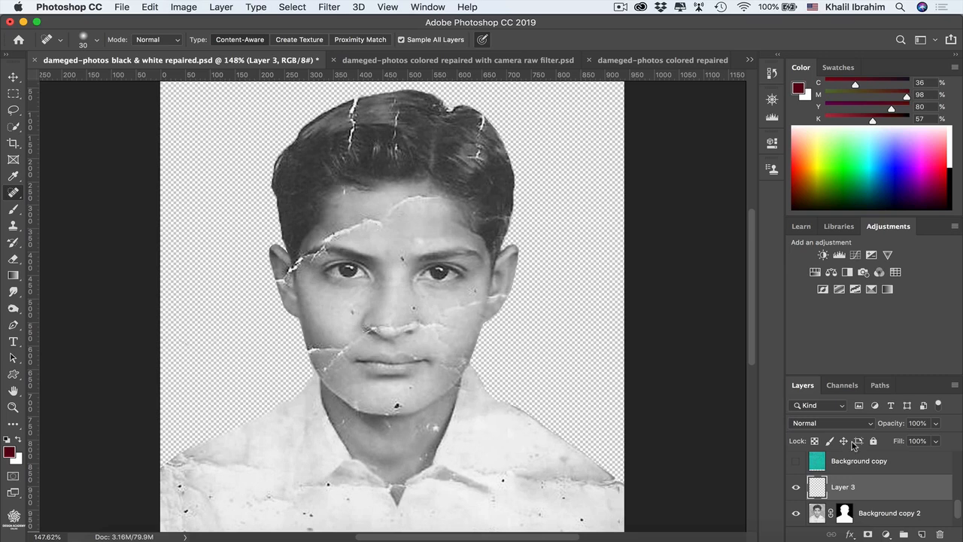
double_click(842, 486)
type("reto")
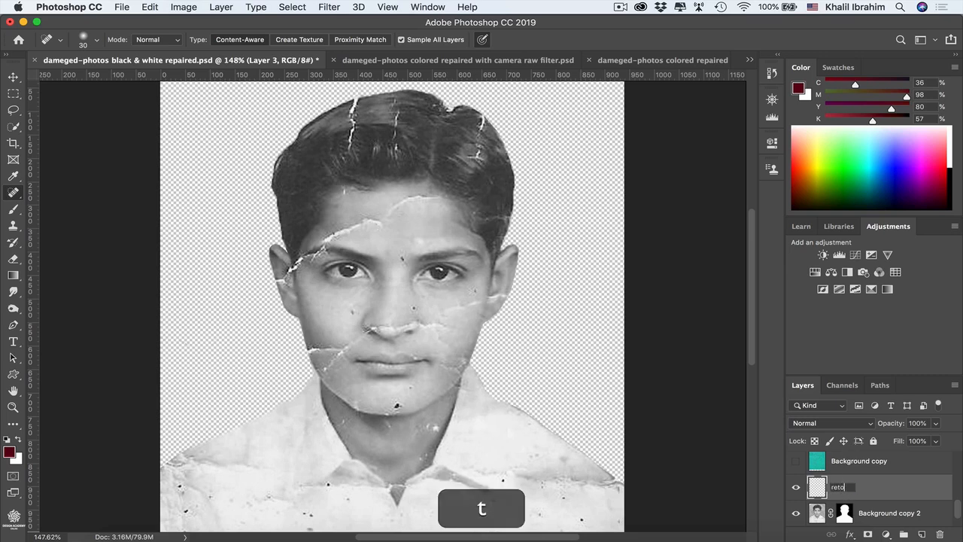
type("utching")
key("Return")
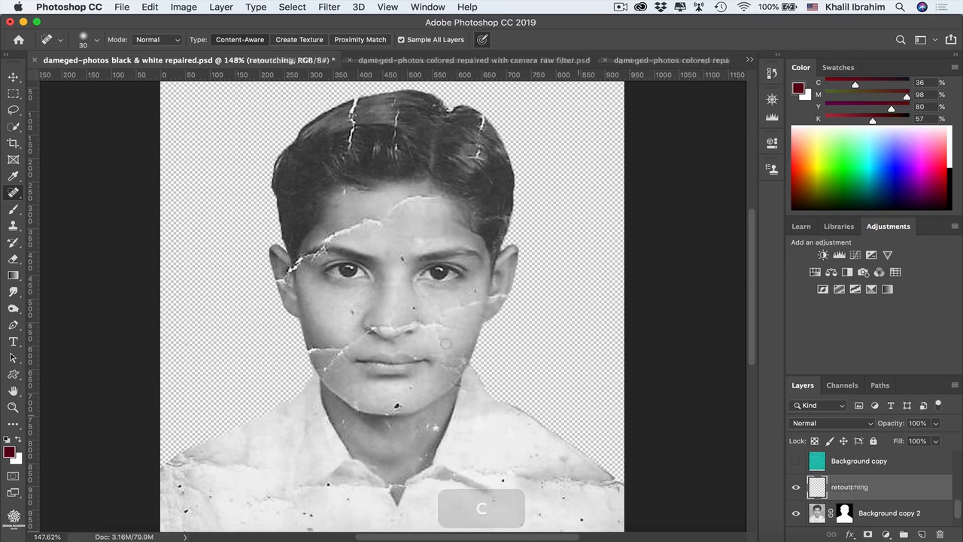
Step: Heal the long white crack across the boy's forehead with the Spot Healing Brush
mouse_move(435, 200)
left_mouse_down()
mouse_move(410, 195)
mouse_move(373, 224)
mouse_move(319, 242)
left_mouse_up()
mouse_move(398, 224)
left_mouse_down()
mouse_move(357, 226)
mouse_move(322, 242)
left_mouse_up()
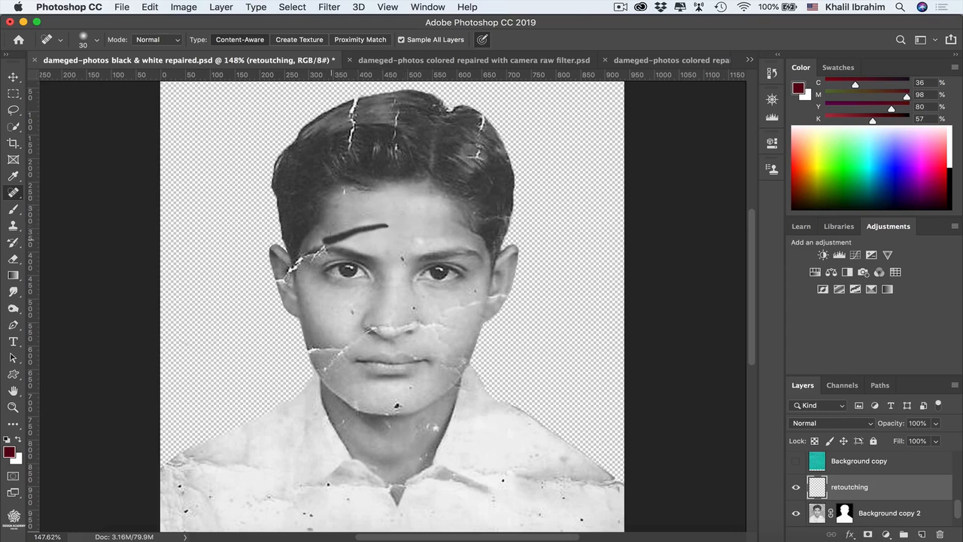
mouse_move(388, 212)
left_mouse_down()
mouse_move(320, 232)
mouse_move(323, 240)
left_mouse_up()
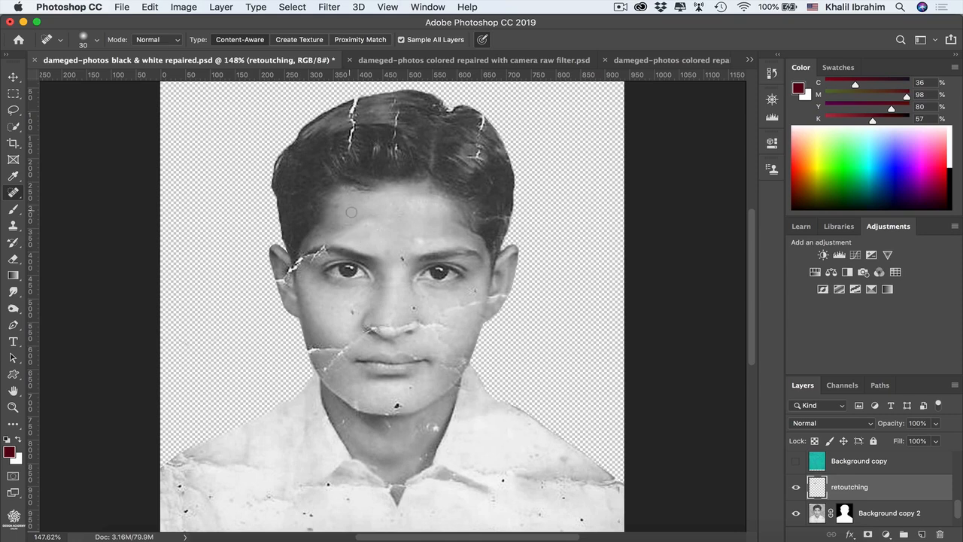
Step: Heal the dark spots between the eyebrows, on the nose and cheek, and the crease across that cheek
left_click(402, 258)
left_click(414, 307)
left_click(475, 290)
left_click_drag(483, 302, 425, 324)
Step: Heal the crack marks at the temple and on both ears
left_click(299, 261)
left_click(280, 282)
left_click(284, 281)
left_click(489, 297)
Step: Heal the crack at the jaw, the dark chin spot, the mark beside the mouth and the crack over the nose tip
left_click(312, 351)
left_click(397, 405)
left_click(392, 411)
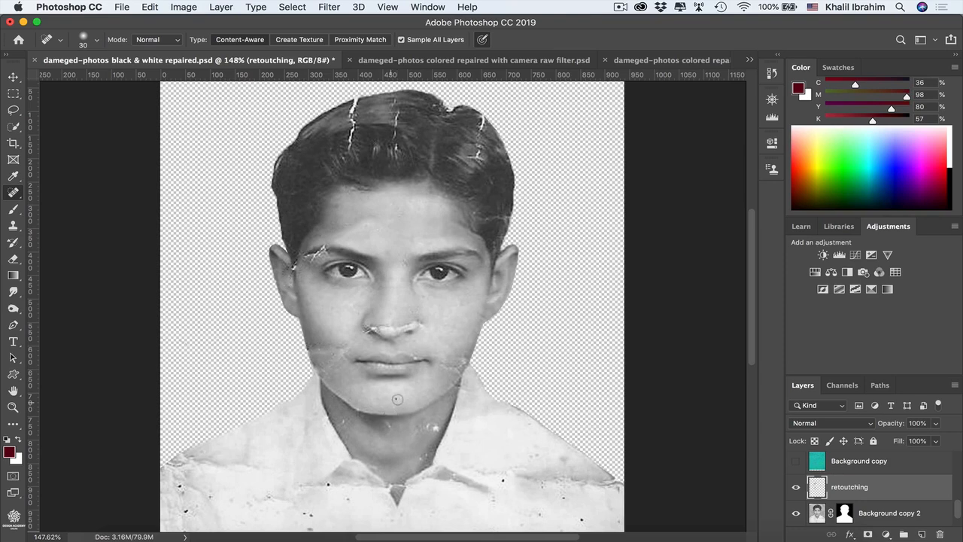
left_click(444, 366)
mouse_move(389, 329)
left_mouse_down()
mouse_move(379, 326)
mouse_move(403, 324)
left_mouse_up()
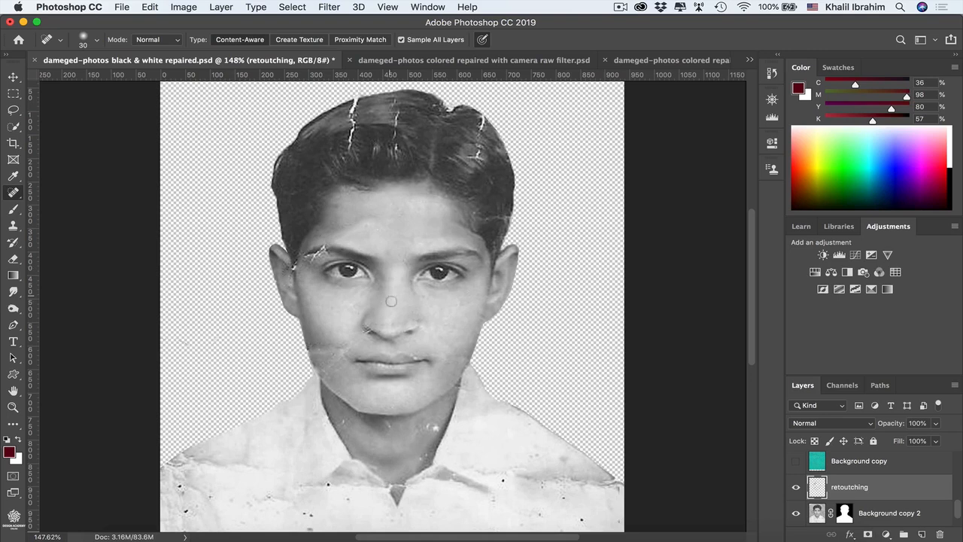
Step: Try healing the skin between the eyebrows and on the cheek, and undo the last stroke
left_click(405, 258)
left_click_drag(340, 310, 317, 310)
key("super+z")
Step: Heal the white cracks running through the hair above the forehead and near the hair's right edge
left_click(353, 104)
left_click_drag(354, 109, 353, 118)
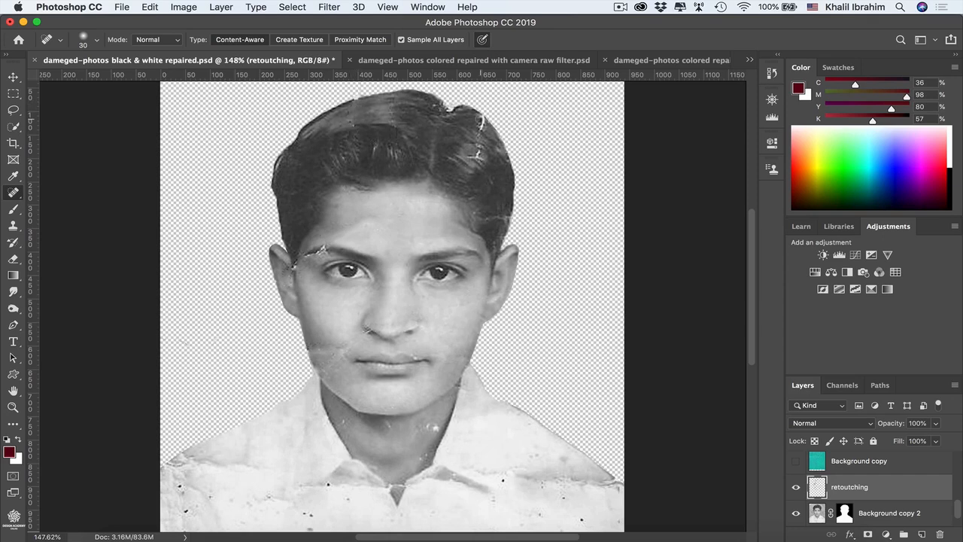
left_click_drag(483, 118, 479, 147)
key("super+z")
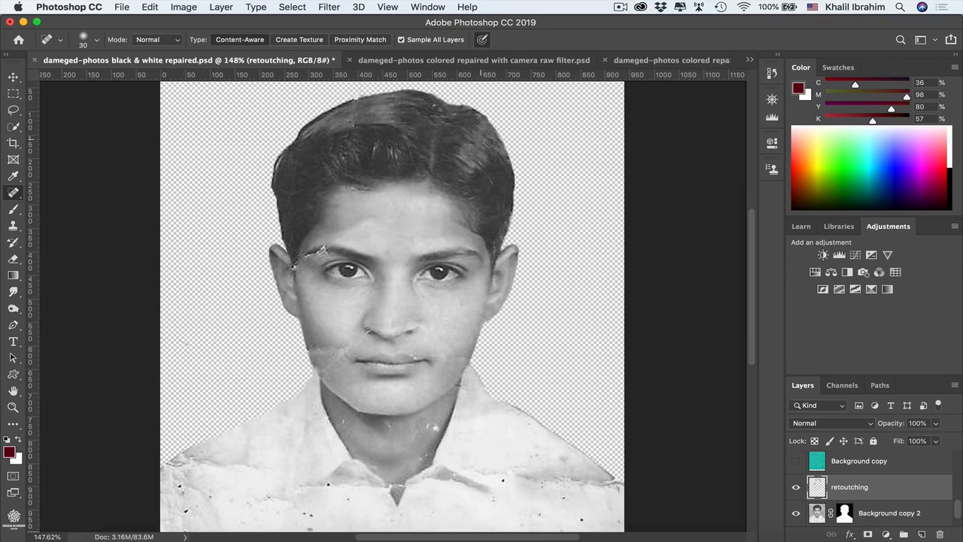
Step: Heal the white spots on the neck and the mark beside the mouth, undoing unsuitable strokes and enlarging the brush to 50
key("super+z")
key("super+z")
key("bracketright")
key("bracketright")
key("super+z")
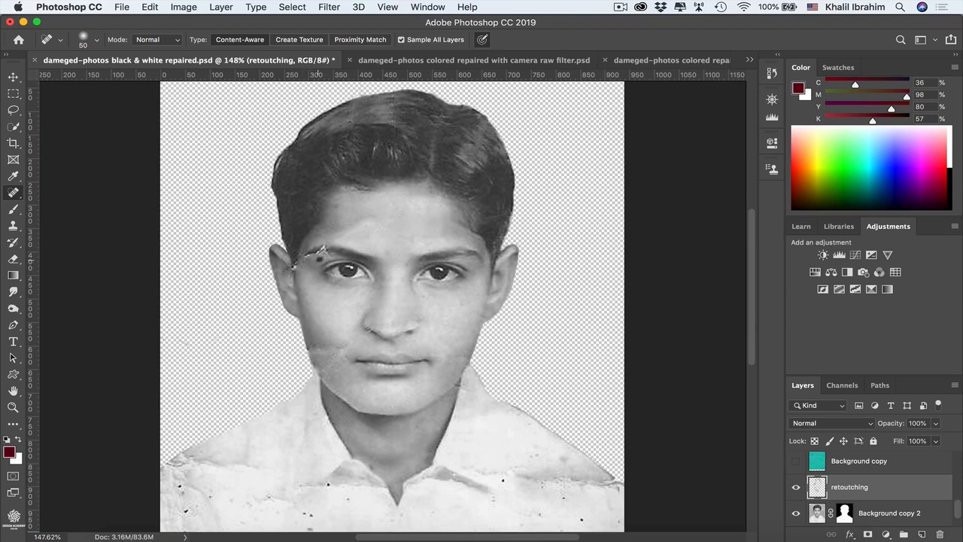
Step: Heal the marks along the ear beside the cracked eyebrow and the spot in the hair at the top of the head
left_click(285, 280)
left_click(287, 279)
left_click_drag(288, 282, 288, 271)
left_click(288, 261)
key("super+z")
left_click(398, 103)
Step: Heal the crease across the cheek beside the mouth with the Healing Brush, sampling clean skin from nearby
right_click(14, 194)
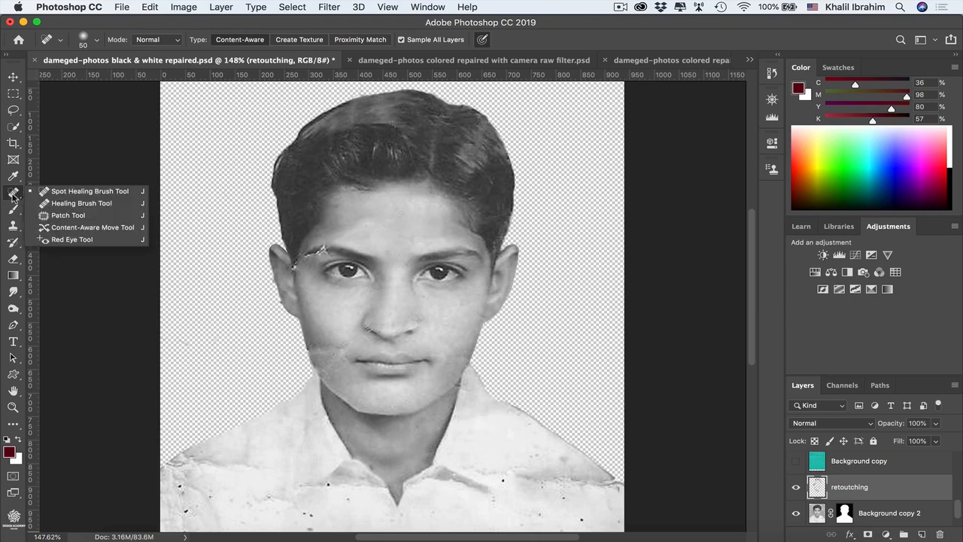
left_click(109, 204)
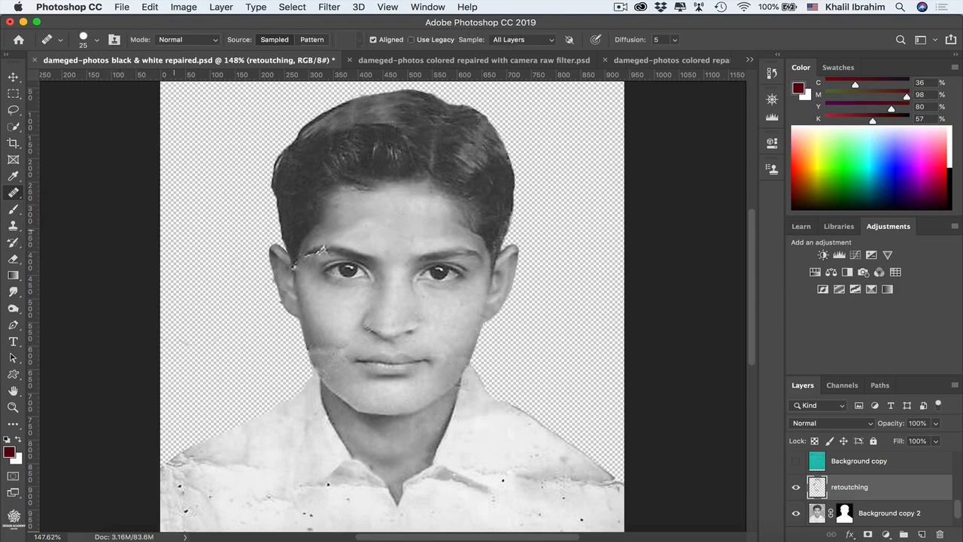
left_click(318, 334, "alt")
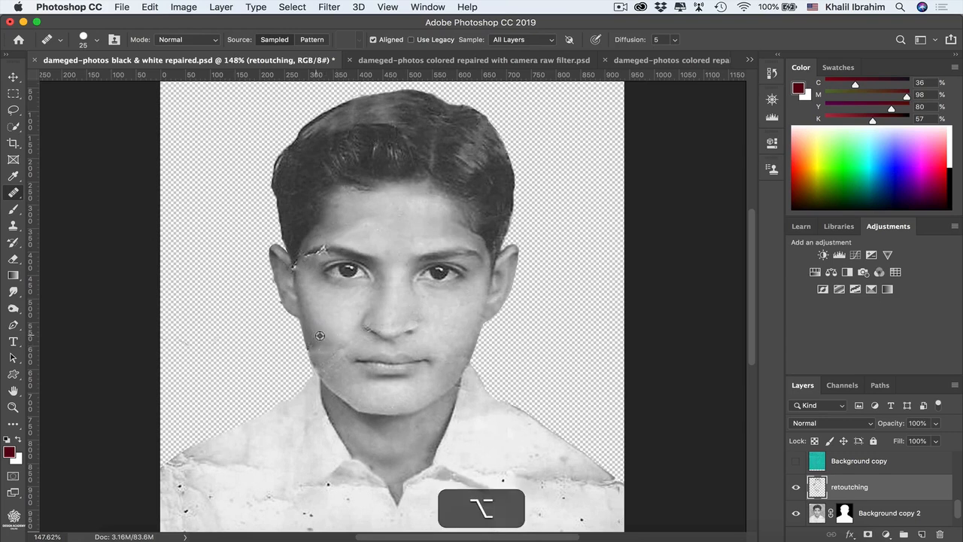
left_click(319, 335, "alt")
left_click(321, 347)
left_click_drag(342, 347, 343, 346)
left_click(310, 340, "alt")
left_click(323, 348)
left_click(327, 348, "alt")
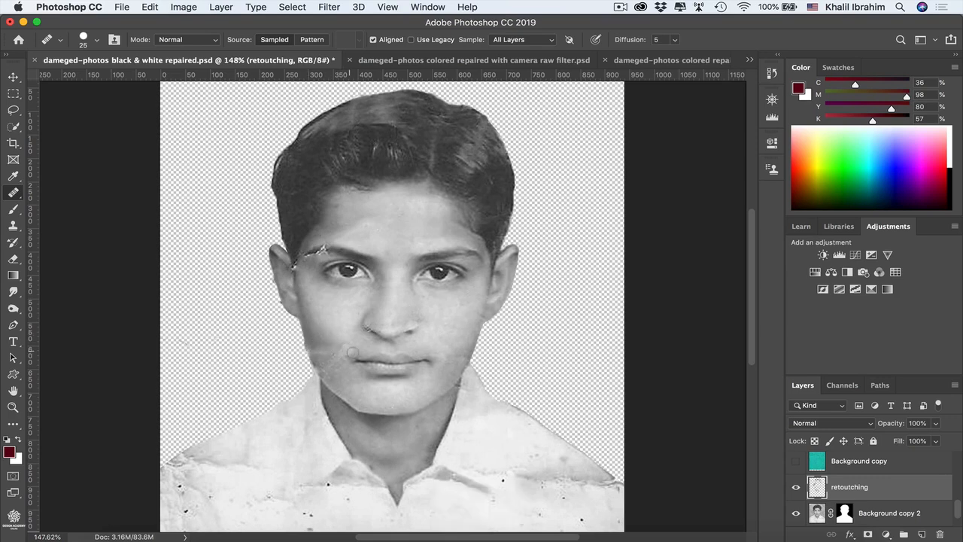
left_click(308, 339, "alt")
left_click(343, 344)
left_click(336, 357, "alt")
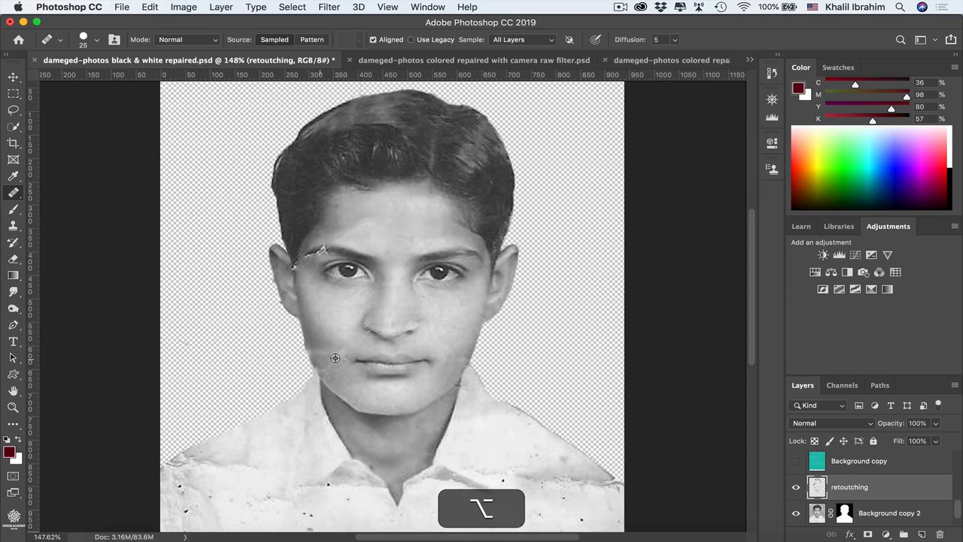
Step: Even out the lower cheek and jaw beside the mouth with the Healing Brush, resampling adjacent skin between strokes
left_click(343, 378)
left_click(338, 369, "alt")
left_click(343, 373)
left_click(339, 369, "alt")
left_click(342, 355)
left_click(327, 367, "alt")
left_click(337, 361)
left_click(325, 367, "alt")
left_click(331, 370, "alt")
left_click(316, 367)
left_click(327, 369, "alt")
left_click(336, 350)
left_click(312, 348, "alt")
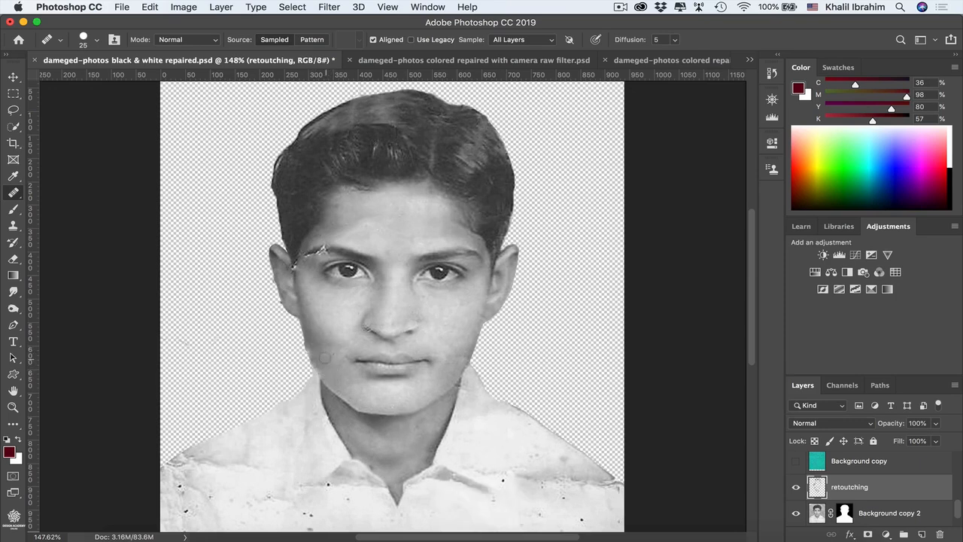
Step: Heal the dark mark beside the nostril with the Healing Brush, sampling skin next to it
left_click(377, 326, "alt")
left_click(369, 328)
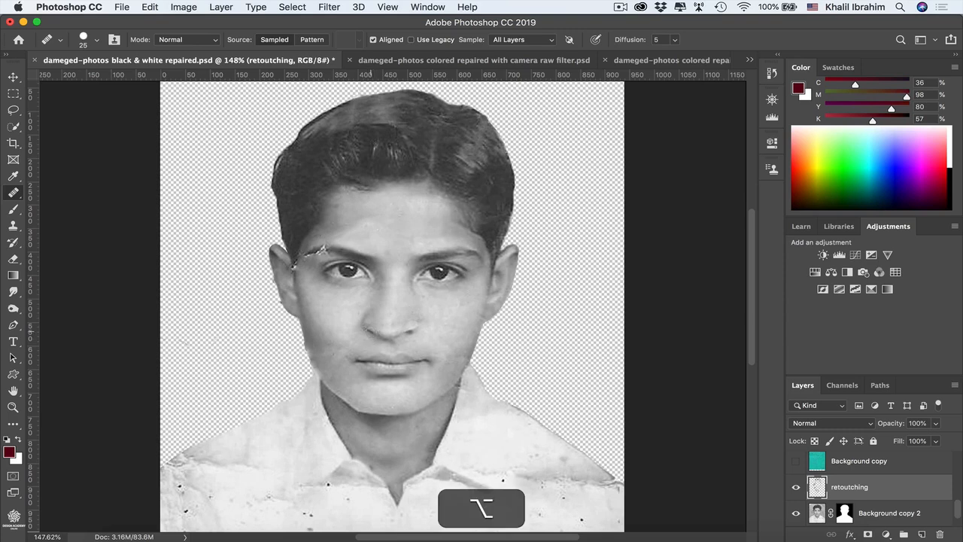
left_click(370, 331, "alt")
left_click(377, 337, "alt")
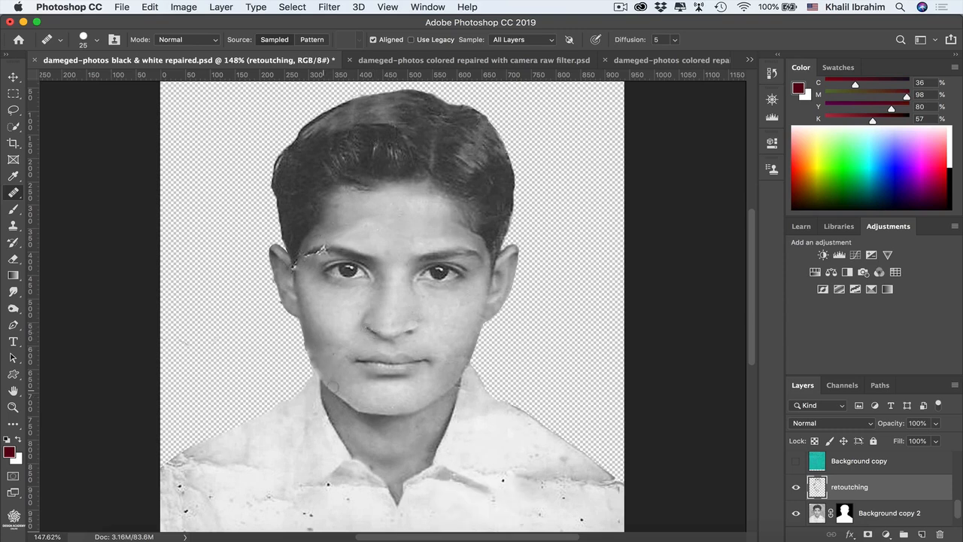
Step: Use the Spot Healing Brush on the patchy cheek edge above the jaw, and undo the last stroke
right_click(17, 193)
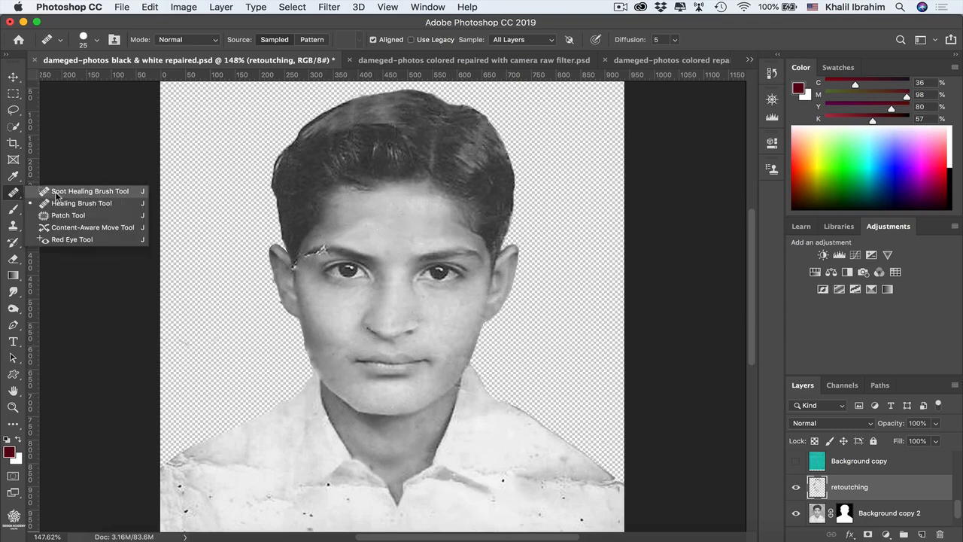
left_click(56, 194)
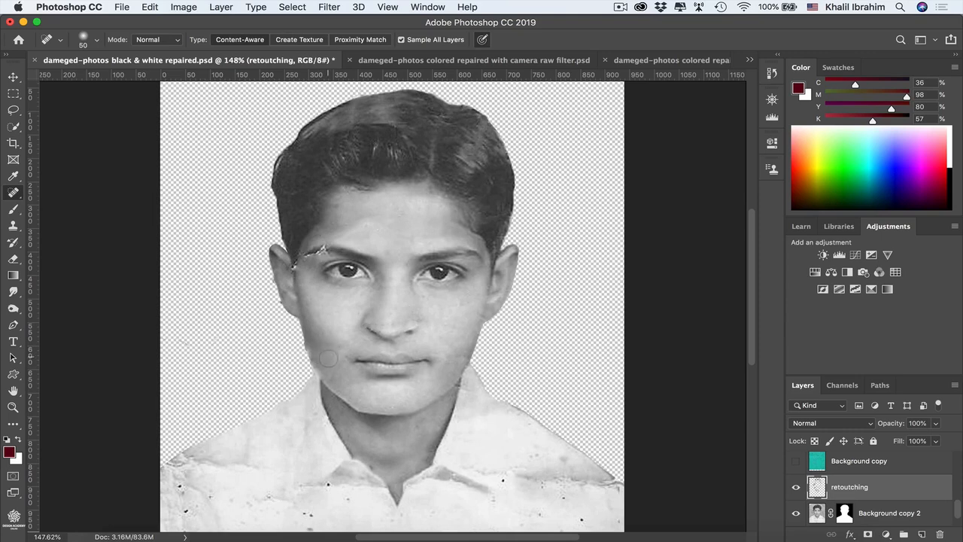
left_click_drag(316, 351, 326, 361)
mouse_move(310, 348)
left_mouse_down()
mouse_move(328, 373)
mouse_move(314, 348)
left_mouse_up()
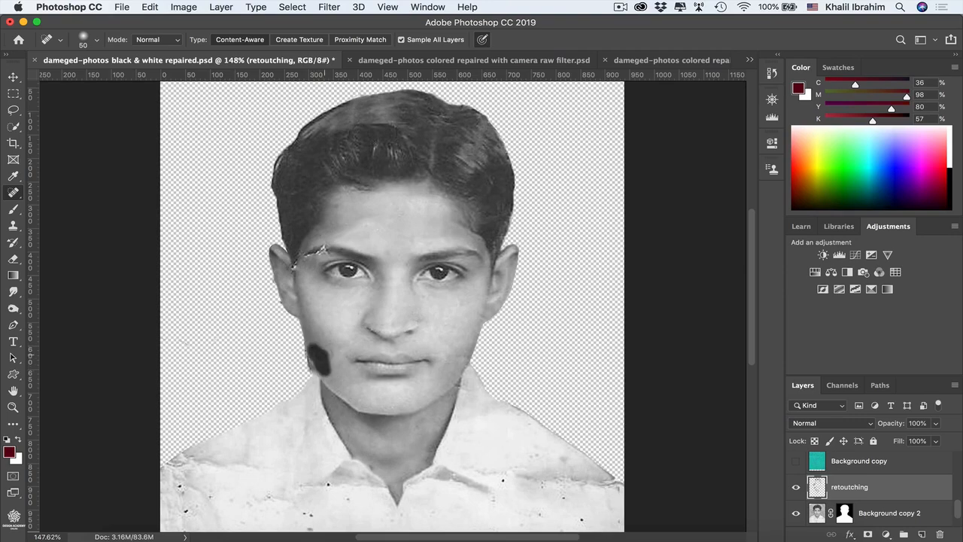
key("super+z")
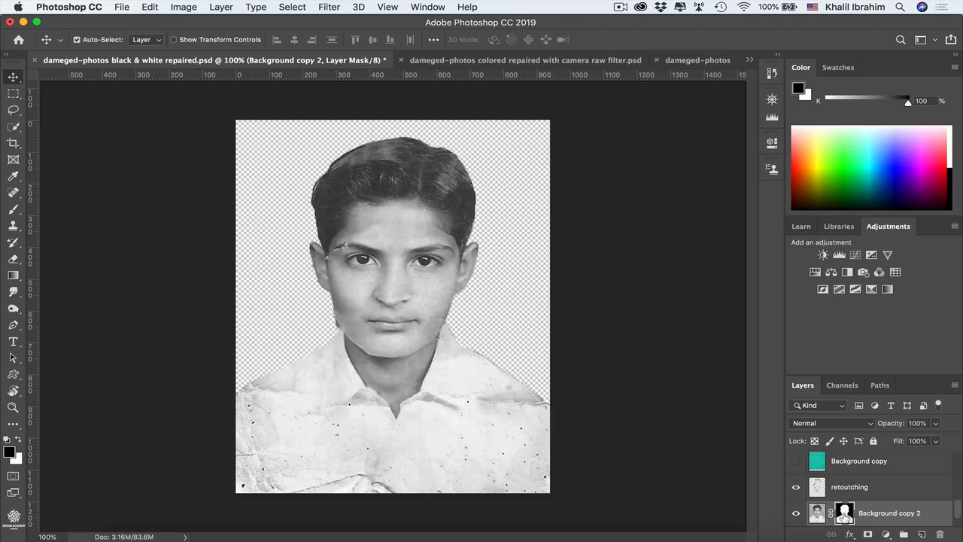
Step: Copy the layer mask of Background copy 2 onto the retoutching layer, and select that layer's image for editing
key("alt")
left_click_drag(845, 516, 849, 493)
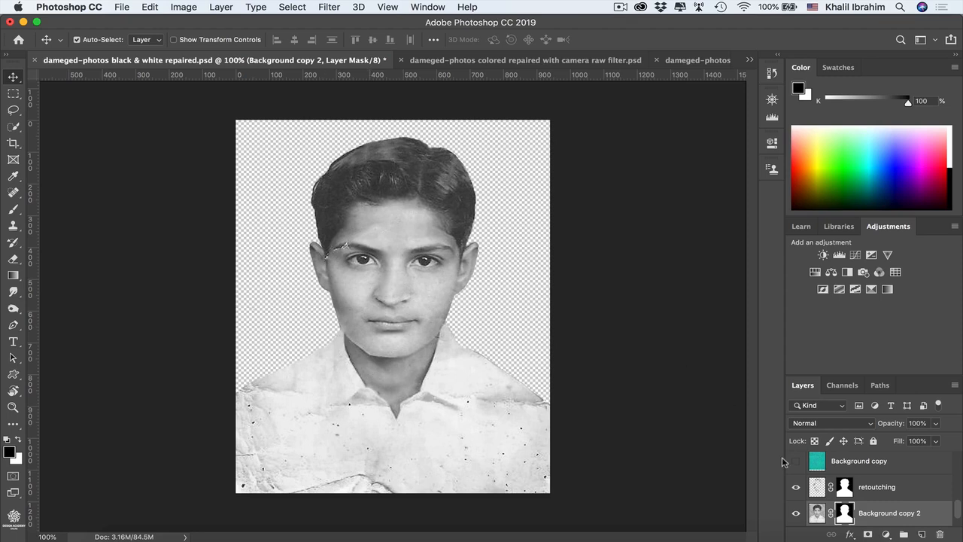
left_click(819, 491)
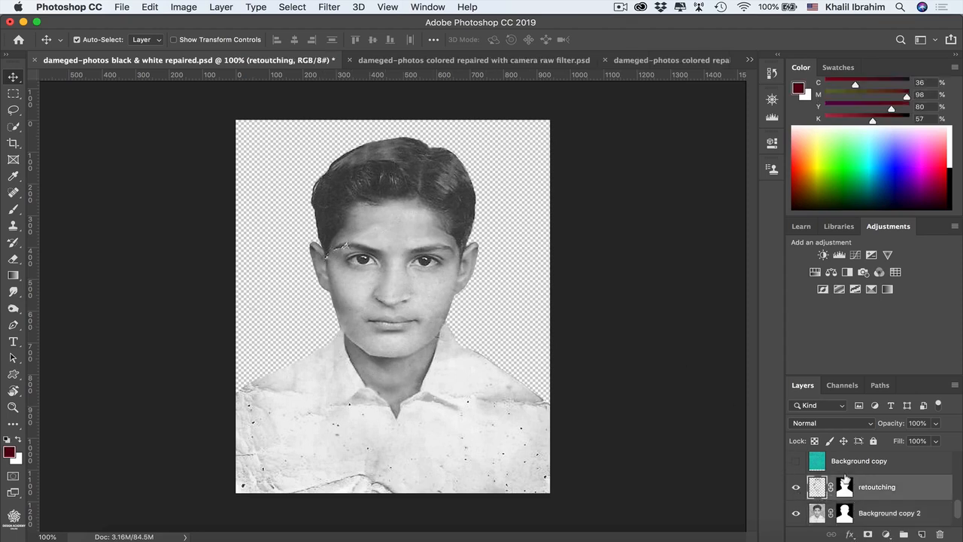
Step: Rebuild the cracked eyebrow with the Clone Stamp at size 50, using the opposite eyebrow as a horizontally flipped clone source
left_click(13, 225)
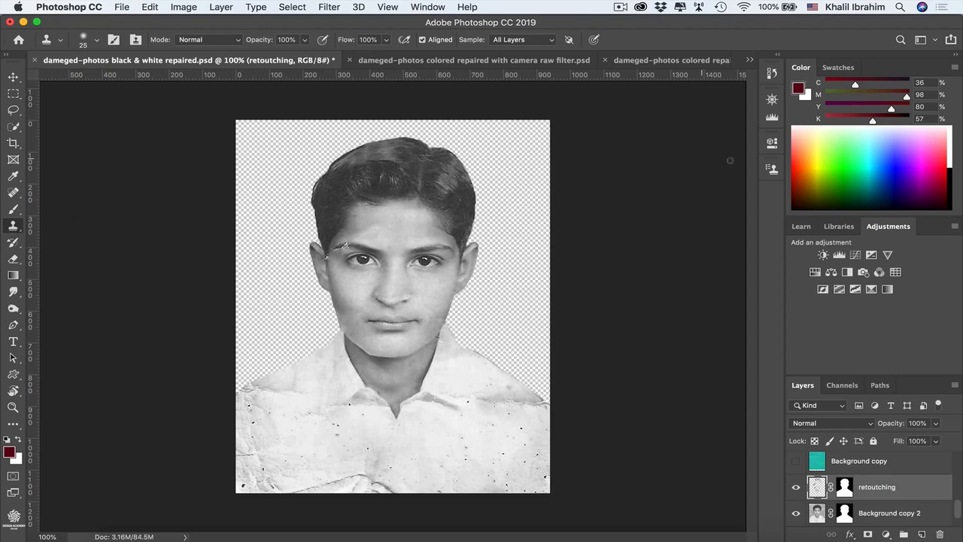
left_click(771, 168)
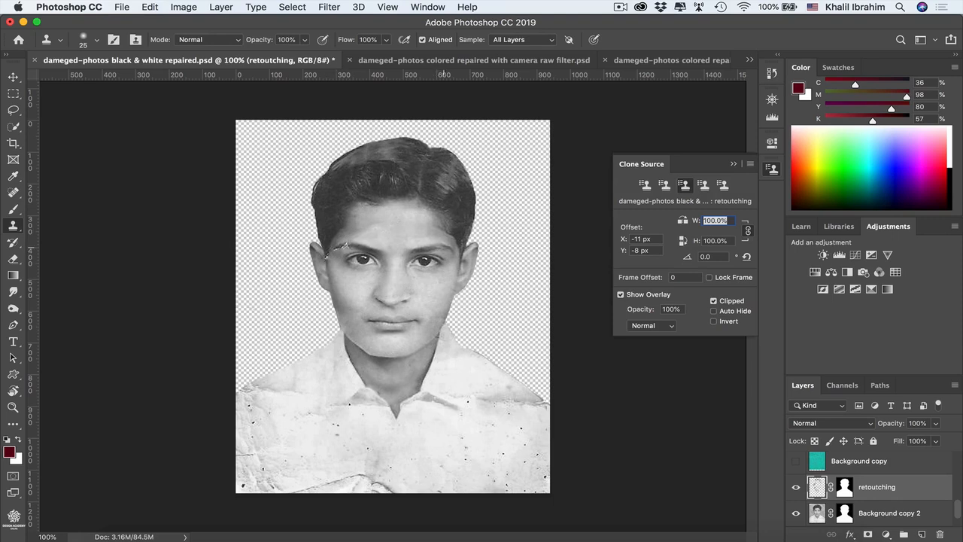
key("bracketright")
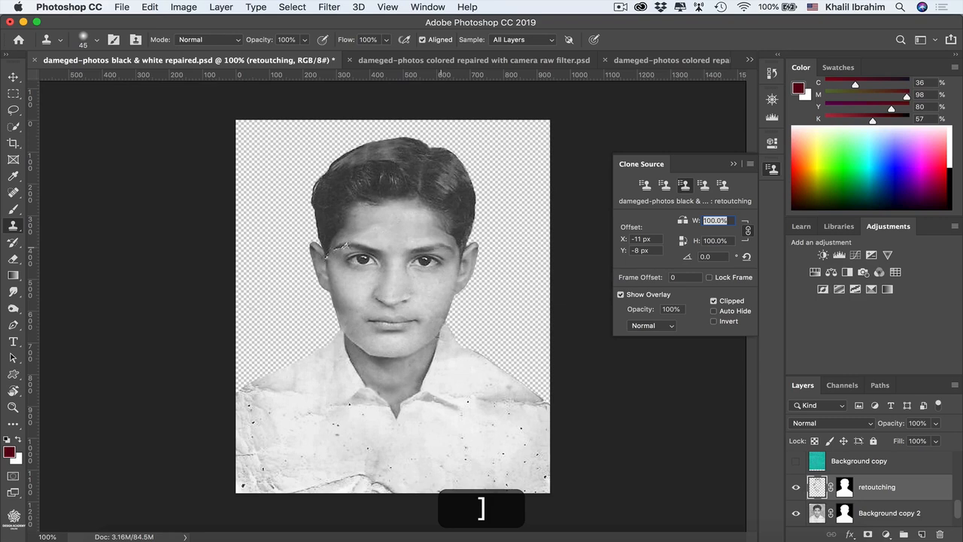
key("bracketright")
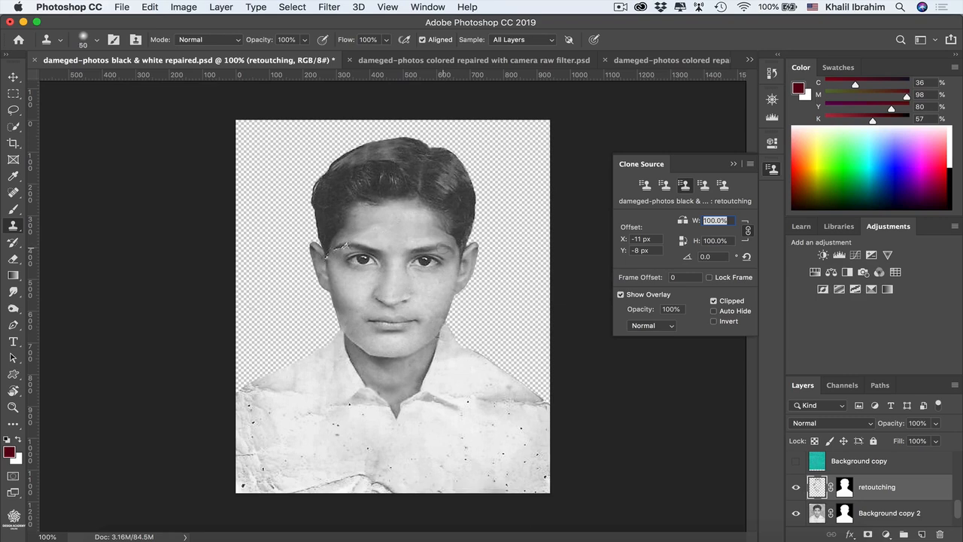
key("alt")
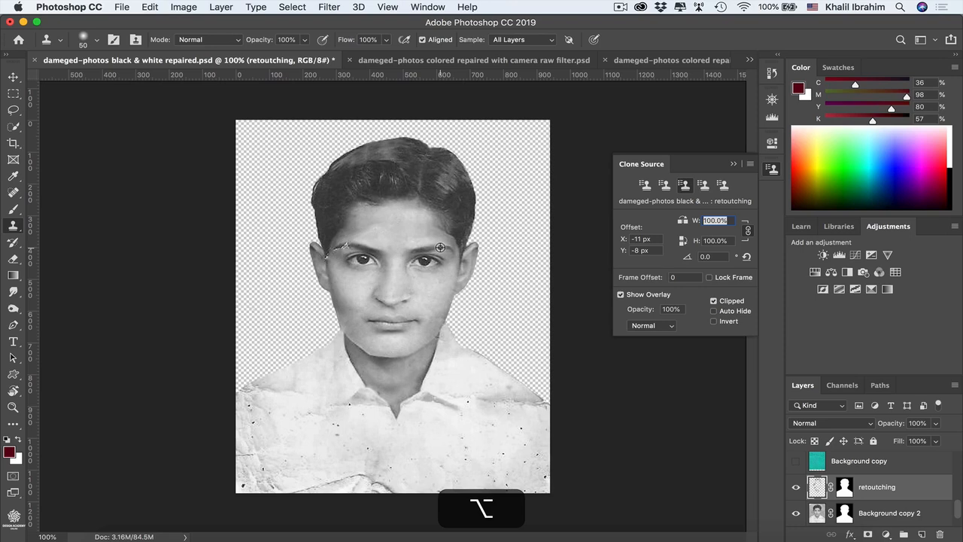
left_click(440, 247, "alt")
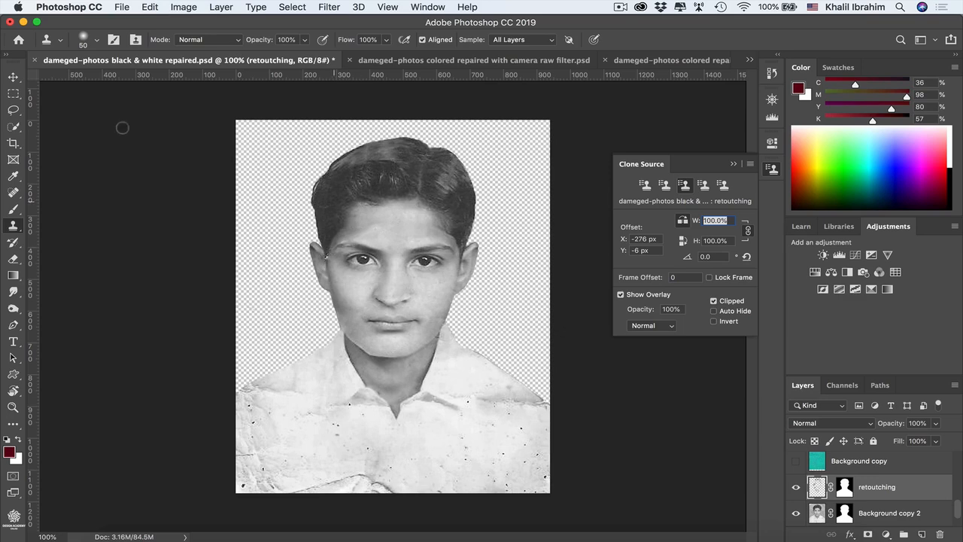
Step: Touch up the skin around the rebuilt eyebrow with the Spot Healing Brush at size 25
left_click(13, 192)
left_click(83, 191)
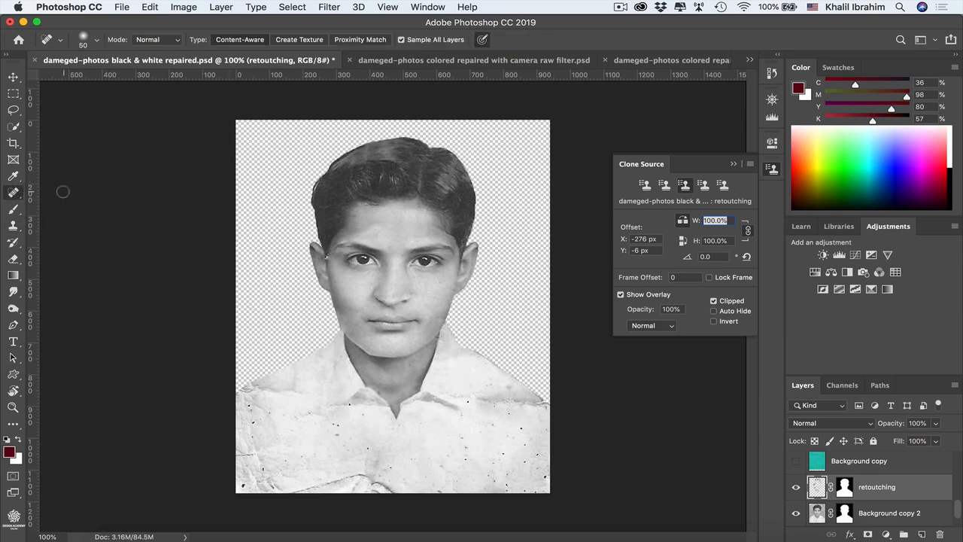
key("bracketleft")
key("bracketleft")
key("bracketleft")
key("bracketright")
Step: Clone the mirrored opposite temple over the remaining white marks beside the rebuilt eyebrow, and spot-heal the hairline there at size 25
key("s")
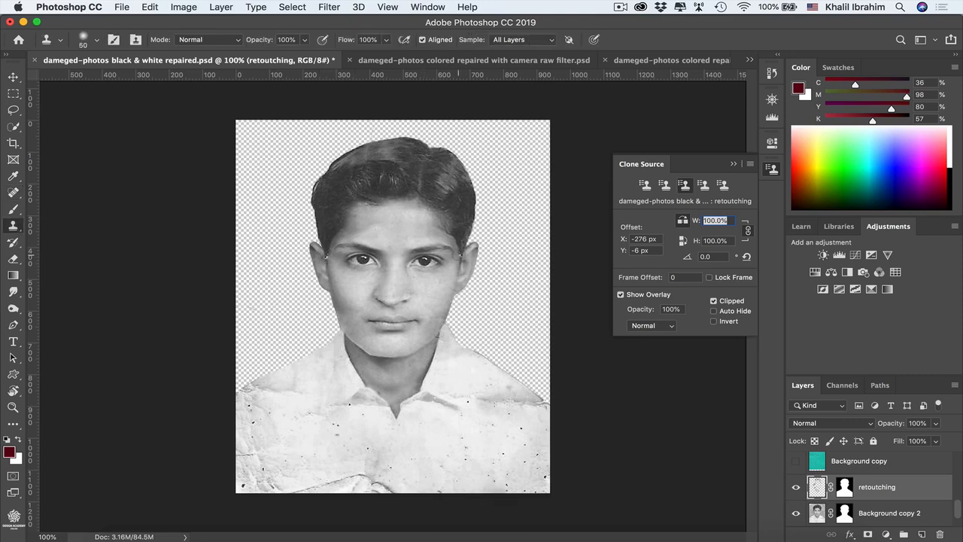
left_click(460, 256, "alt")
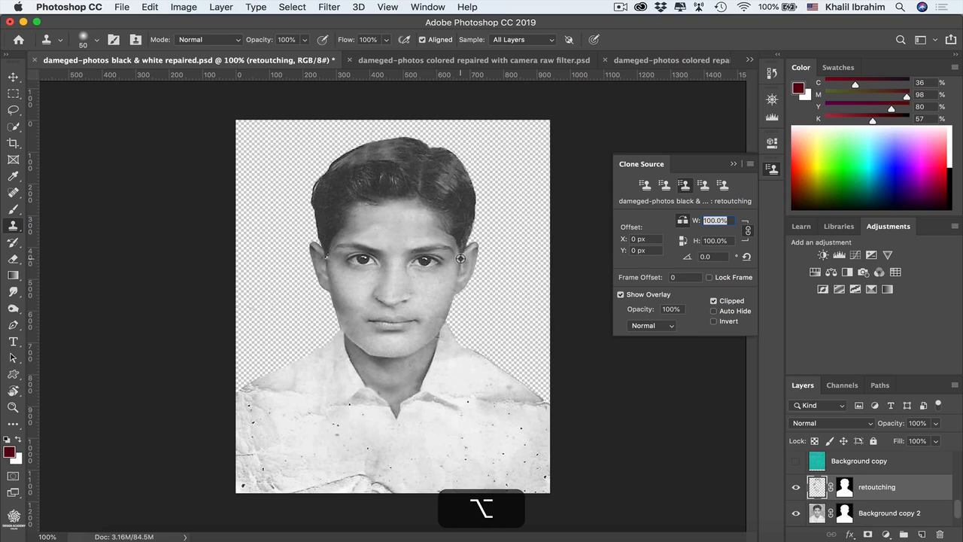
left_click(327, 254)
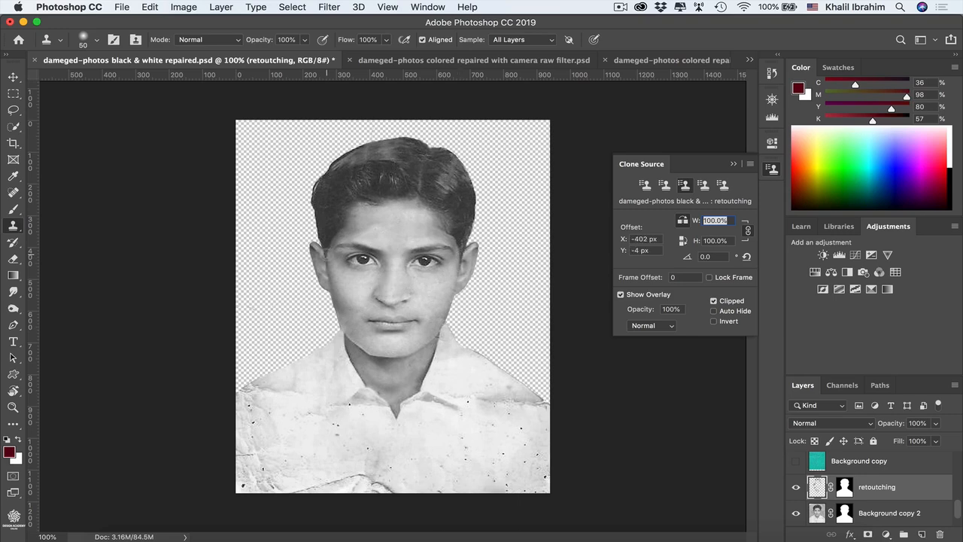
left_click(327, 256)
left_click_drag(326, 264, 329, 257)
key("j")
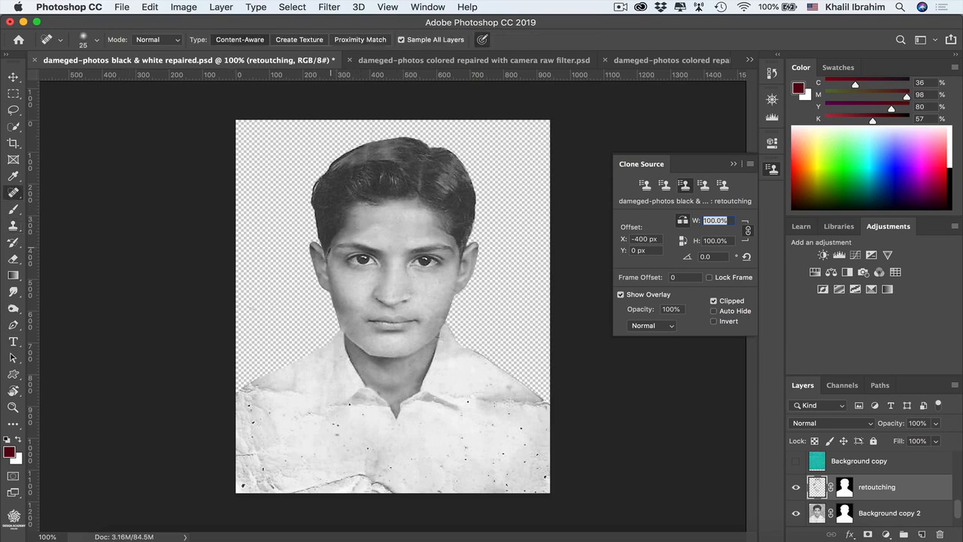
mouse_move(332, 251)
left_mouse_down()
mouse_move(330, 260)
mouse_move(331, 250)
mouse_move(322, 253)
left_mouse_up()
Step: From the photoshop tutorials folder in Finder, open the purepng.com full-length dress shirt PNG in Adobe Photoshop CC 2019
left_click(113, 530)
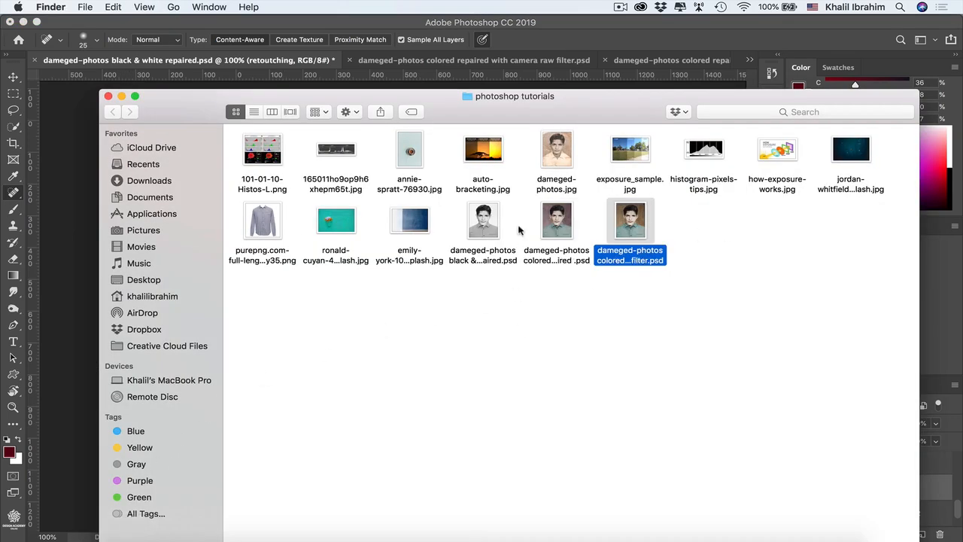
right_click(269, 224)
mouse_move(363, 239)
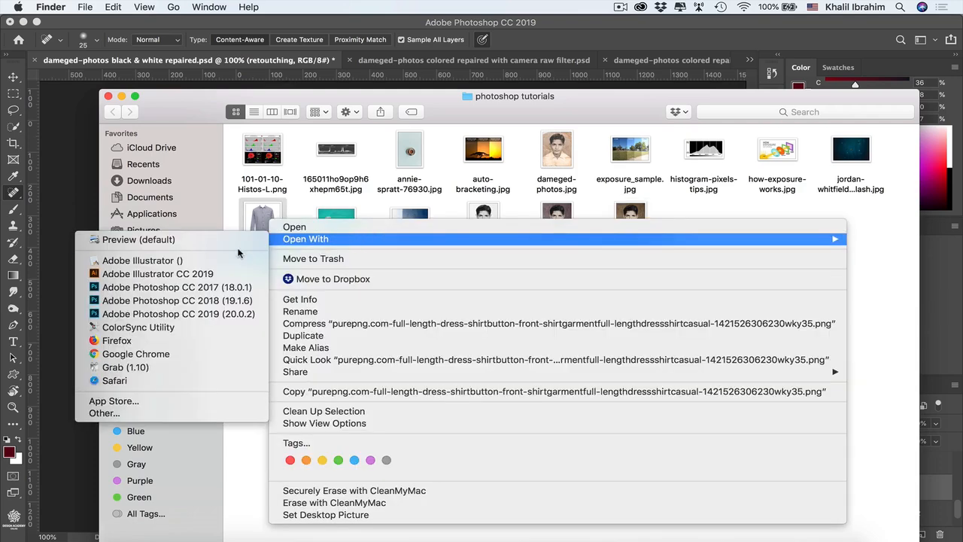
left_click(226, 316)
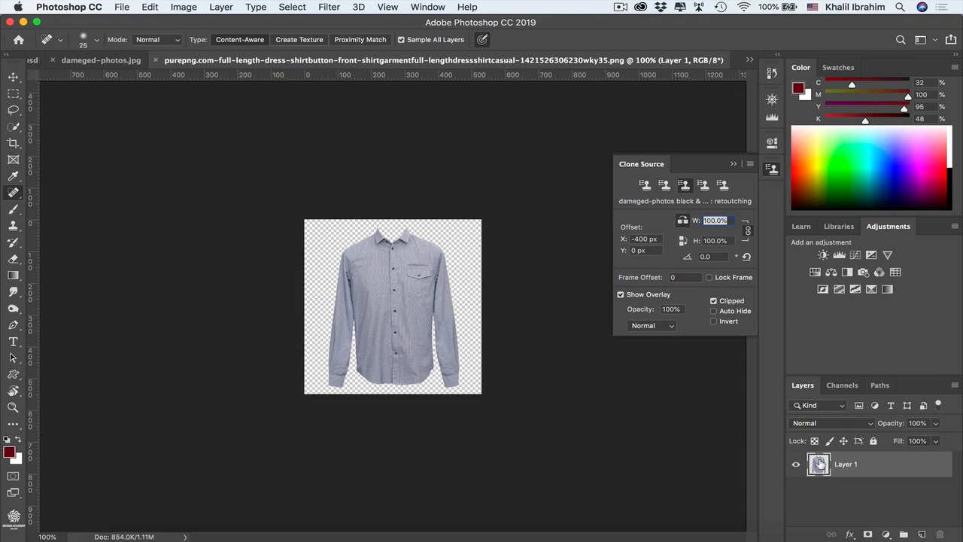
Step: Copy the shirt image and paste it above the retoutching layer in dameged-photos black & white repaired.psd
key("super+c")
left_click(116, 60)
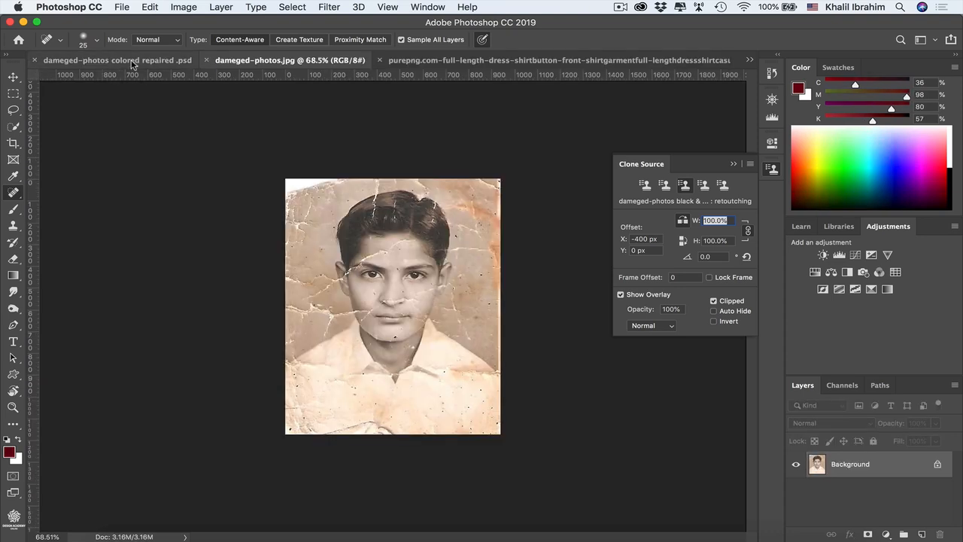
left_click(136, 62)
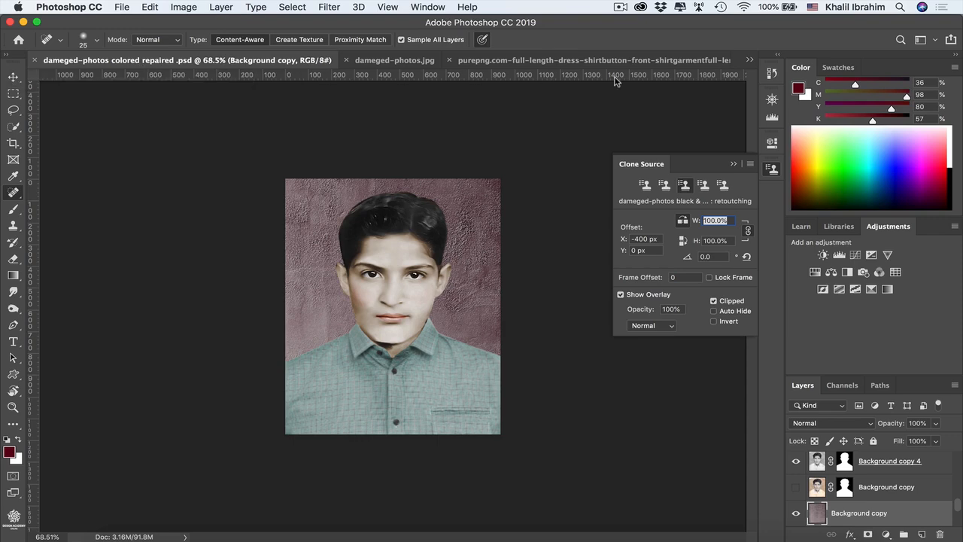
left_click(749, 59)
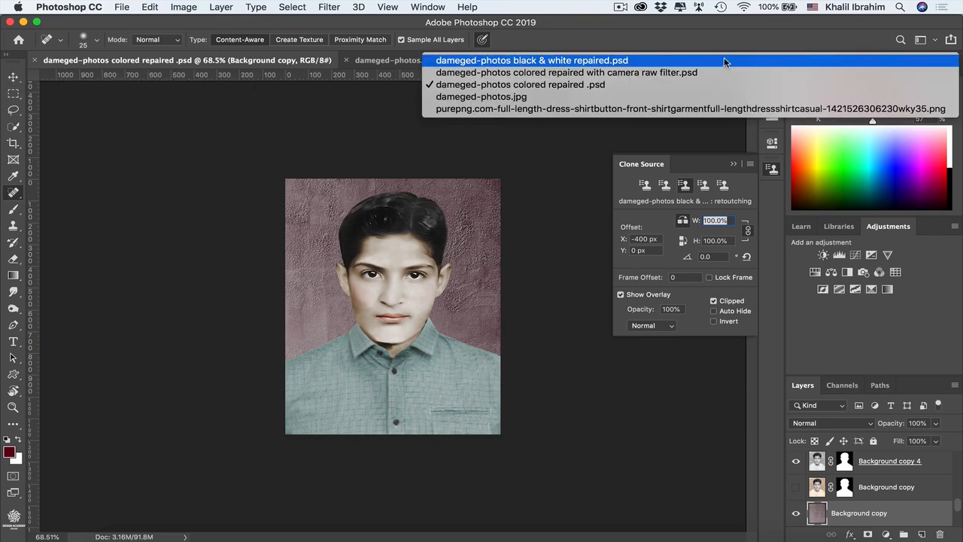
left_click(598, 63)
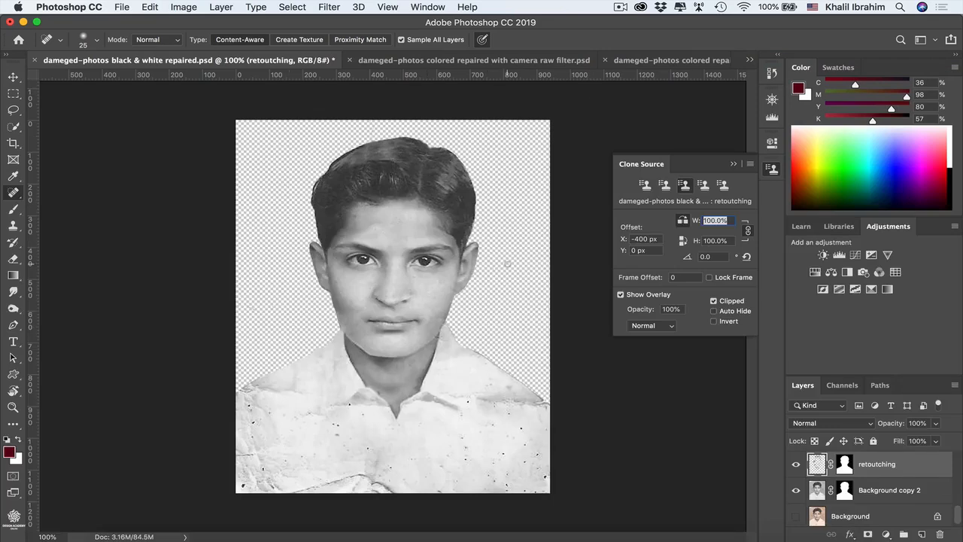
key("super+v")
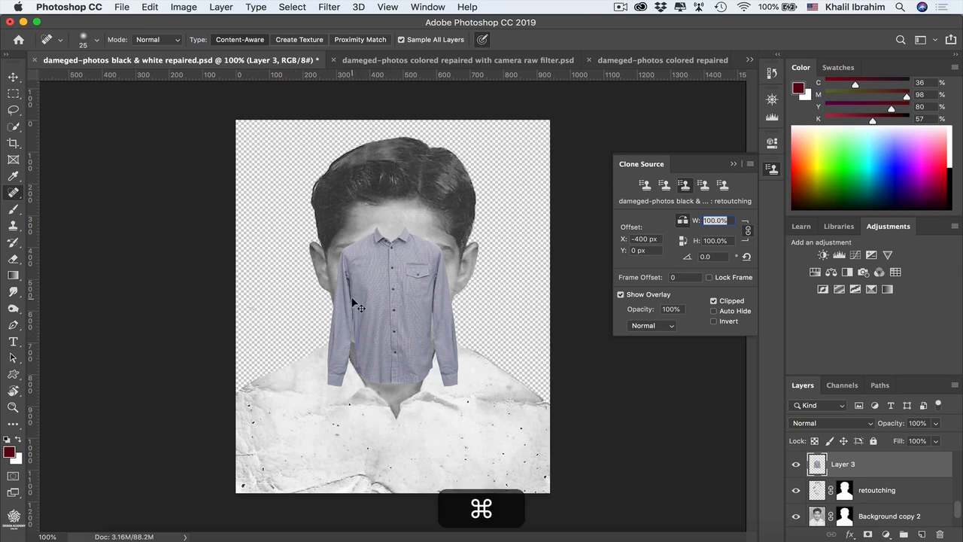
Step: Free-transform the pasted shirt, scaling it to about 274% and moving it down over the boy's chest
key("ctrl+t")
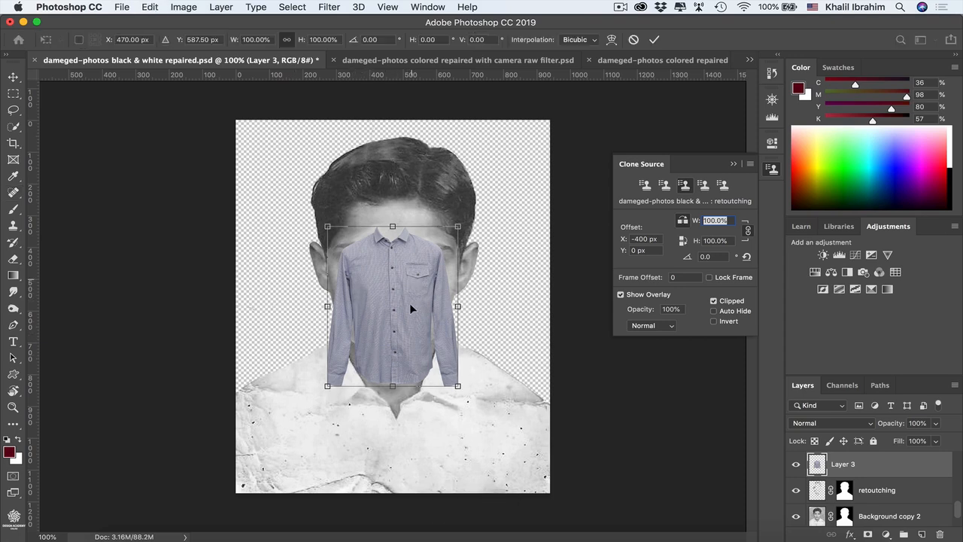
left_click_drag(410, 304, 397, 443)
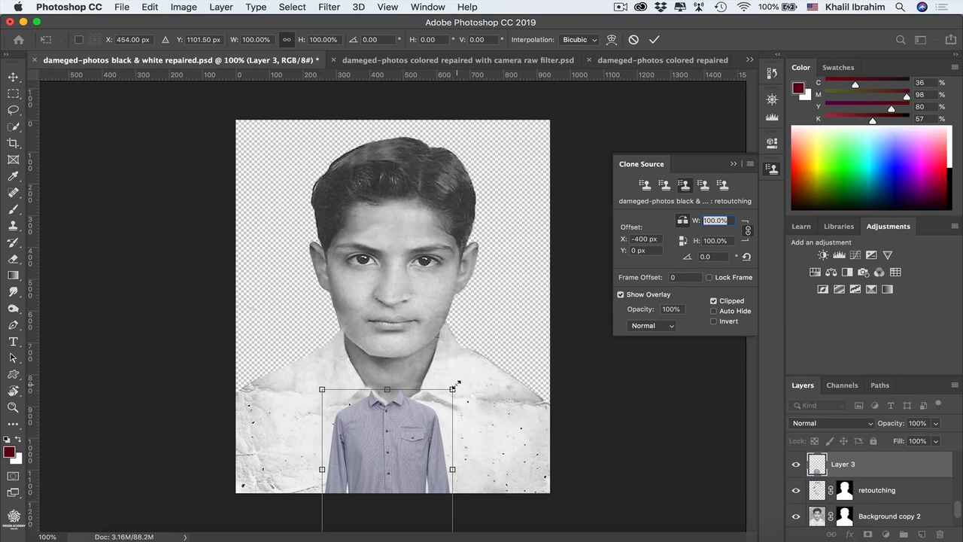
left_click_drag(453, 387, 599, 271)
left_click(454, 390, "alt")
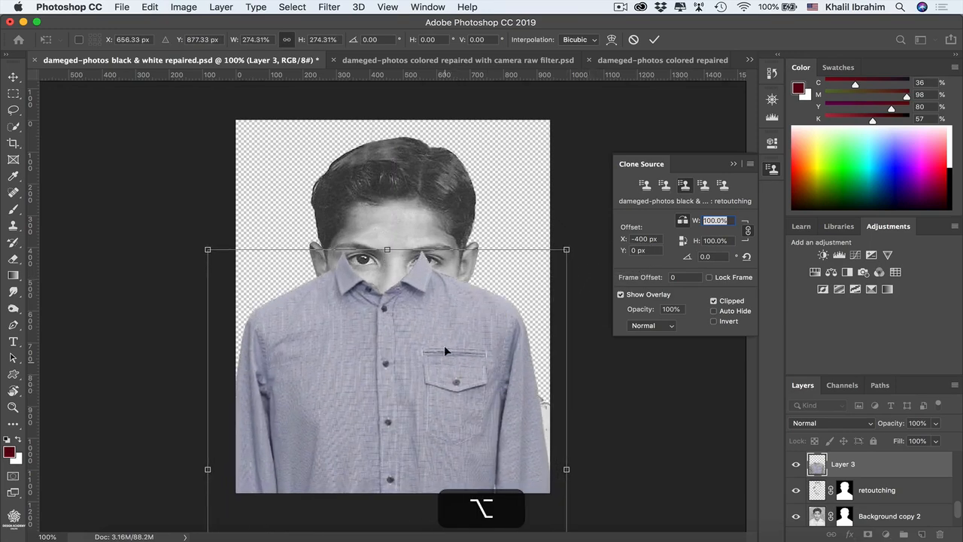
left_click_drag(450, 361, 456, 416)
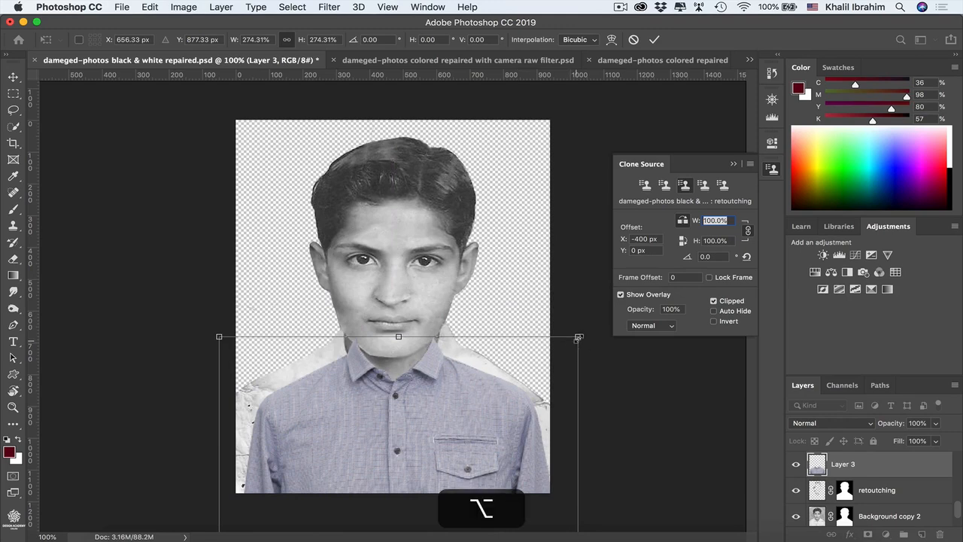
Step: Refine the shirt's scale to about 364% and position it so the collar and shoulders cover the old shirt
left_click_drag(577, 337, 630, 309)
mouse_move(439, 373)
left_mouse_down()
mouse_move(479, 379)
mouse_move(465, 379)
left_mouse_up()
left_click(733, 163)
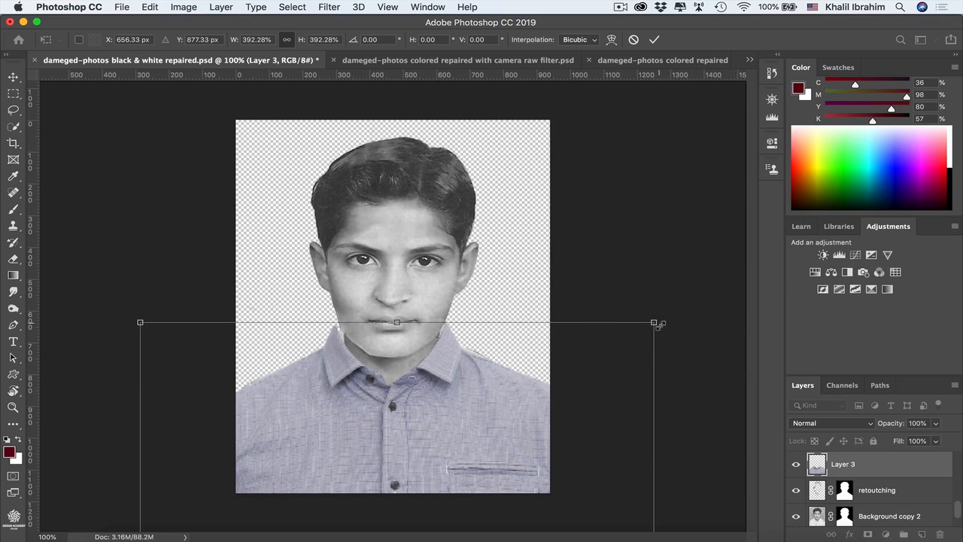
left_click_drag(653, 322, 660, 320)
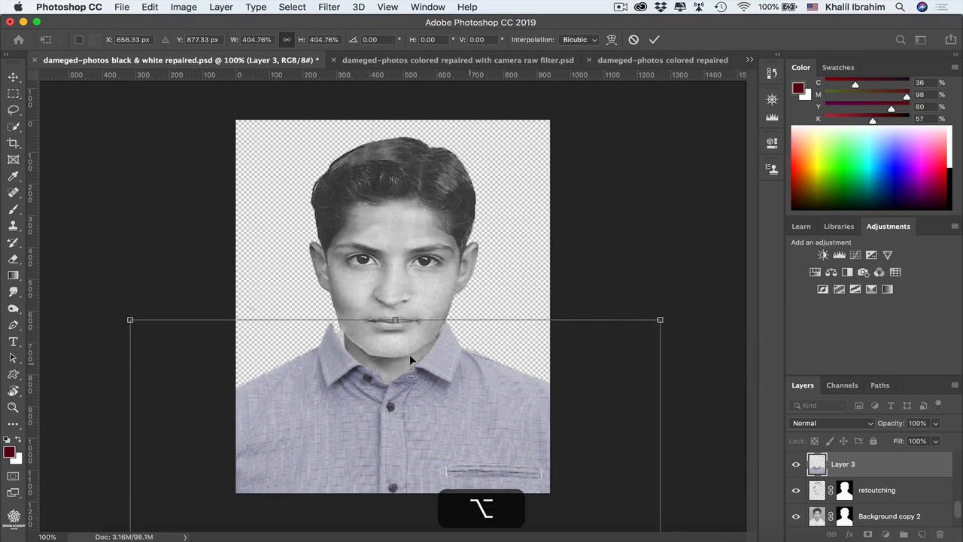
key("super+z")
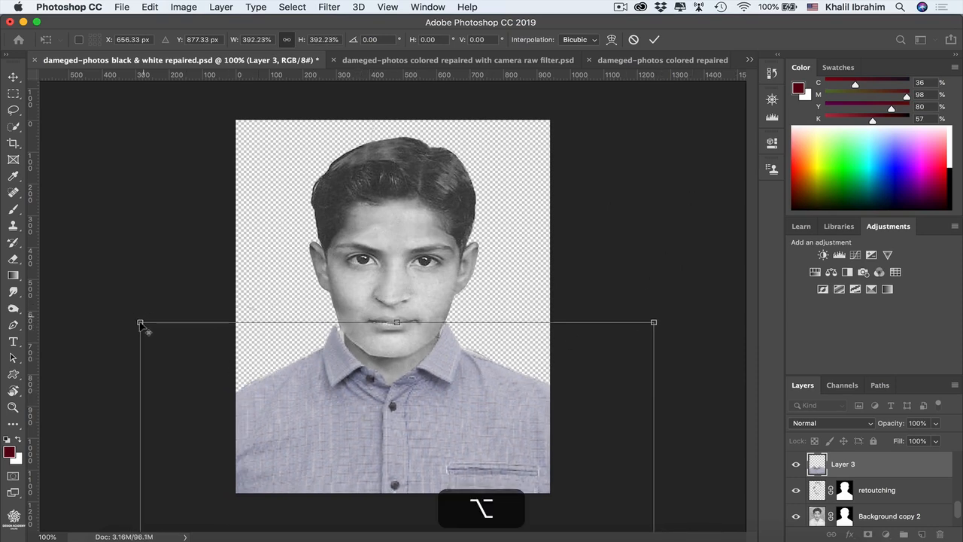
left_click_drag(140, 322, 148, 325)
left_click_drag(344, 388, 345, 384)
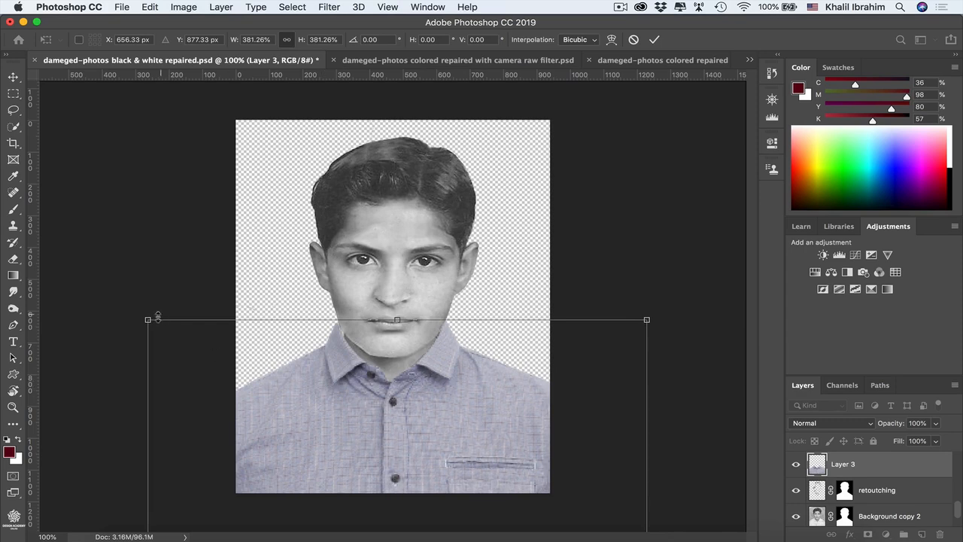
left_click_drag(148, 320, 154, 321)
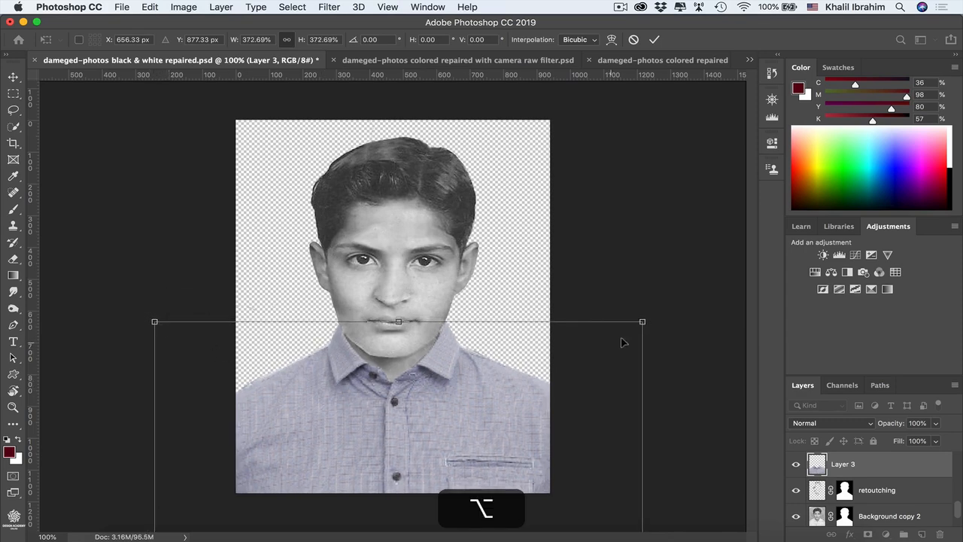
left_click_drag(642, 321, 638, 324)
Step: Move the shirt aside to compare it with the original collar and shoulders, and put it back in place
left_click_drag(399, 391, 638, 466)
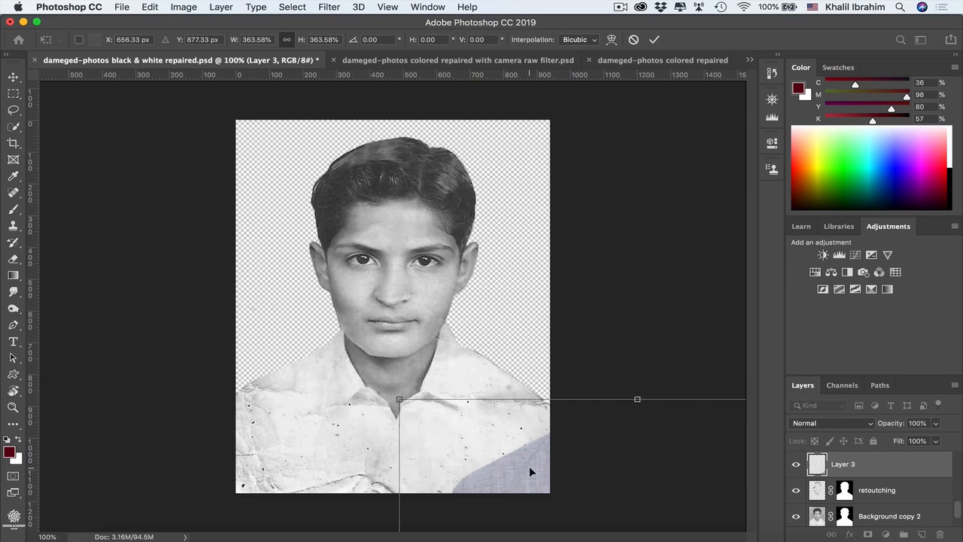
left_click_drag(529, 465, 291, 392)
left_click_drag(374, 408, 623, 481)
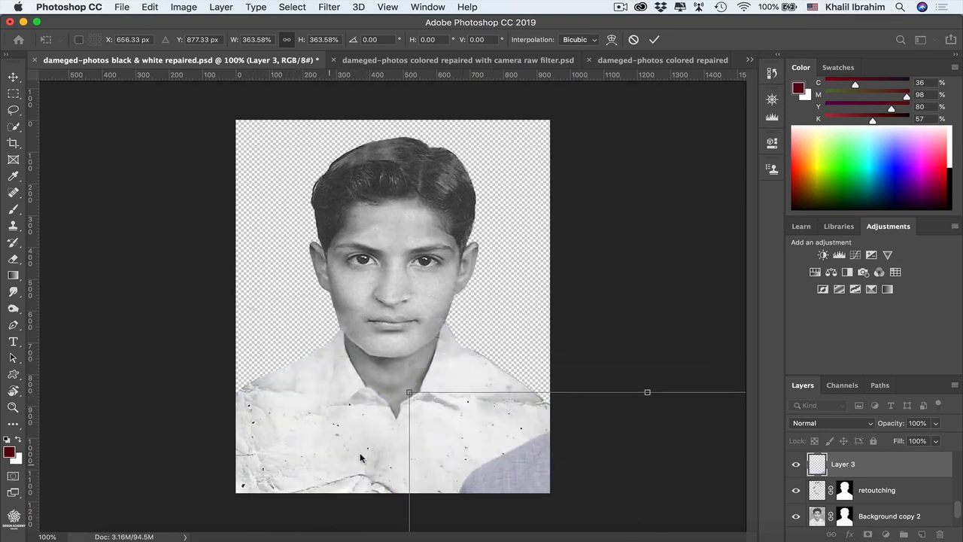
left_click_drag(528, 482, 279, 408)
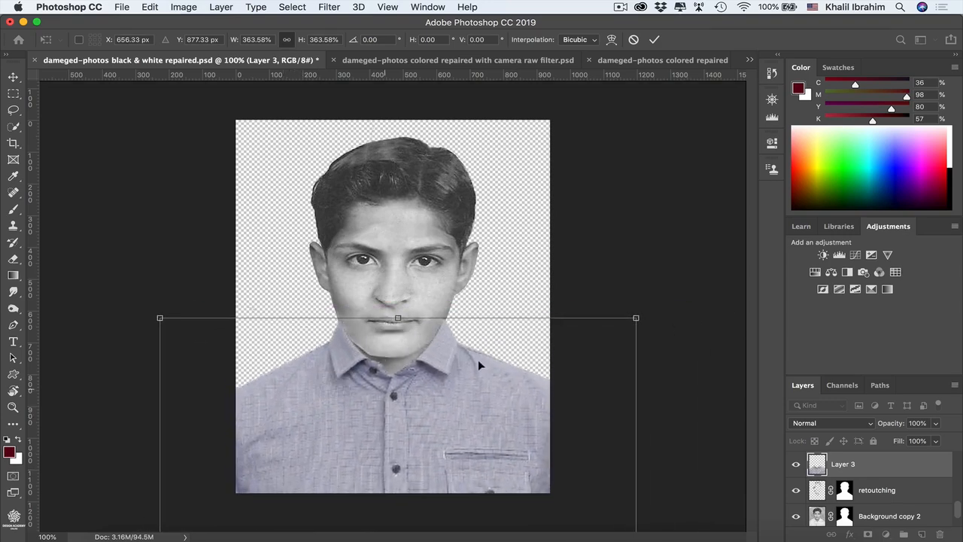
Step: Warp the shirt's upper edge and middle to bring the collar closer to the neck
right_click(433, 378)
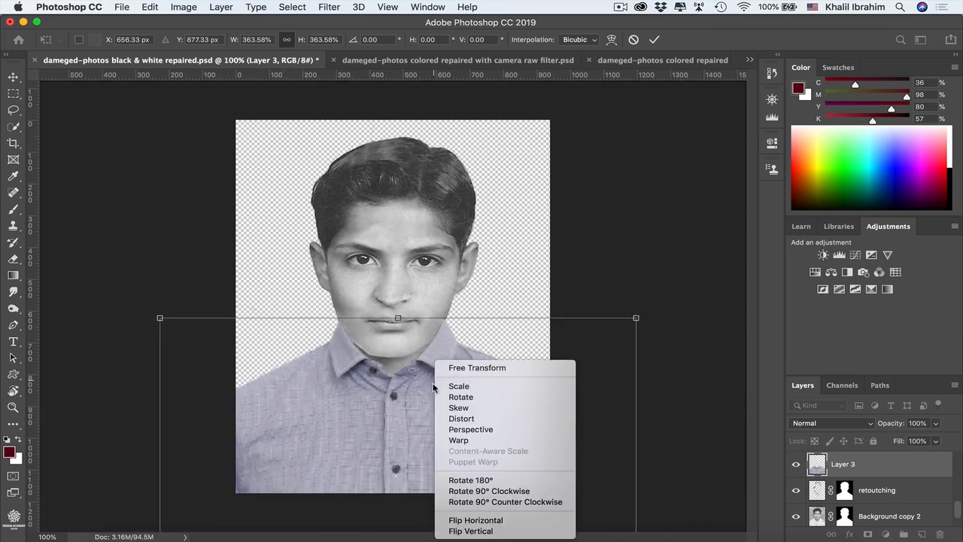
left_click(485, 442)
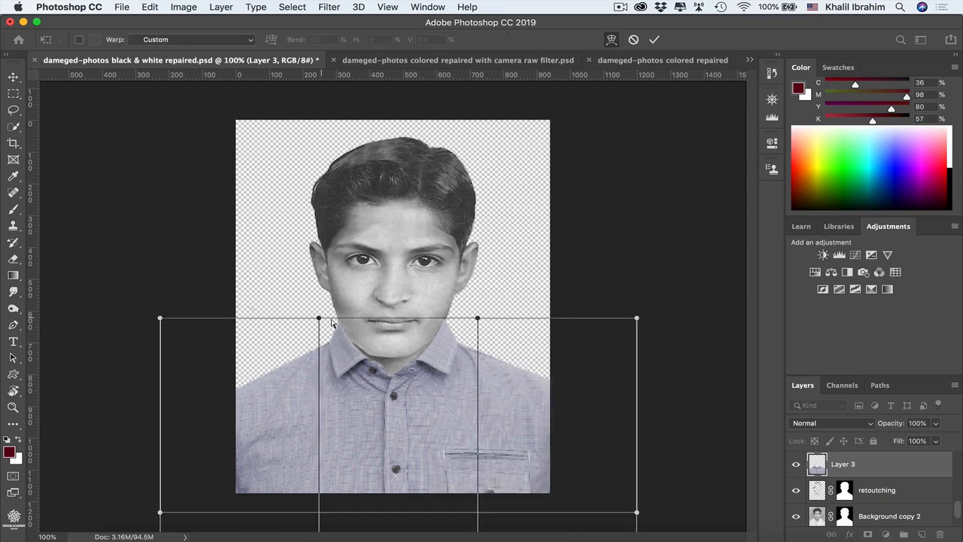
left_click_drag(479, 319, 480, 329)
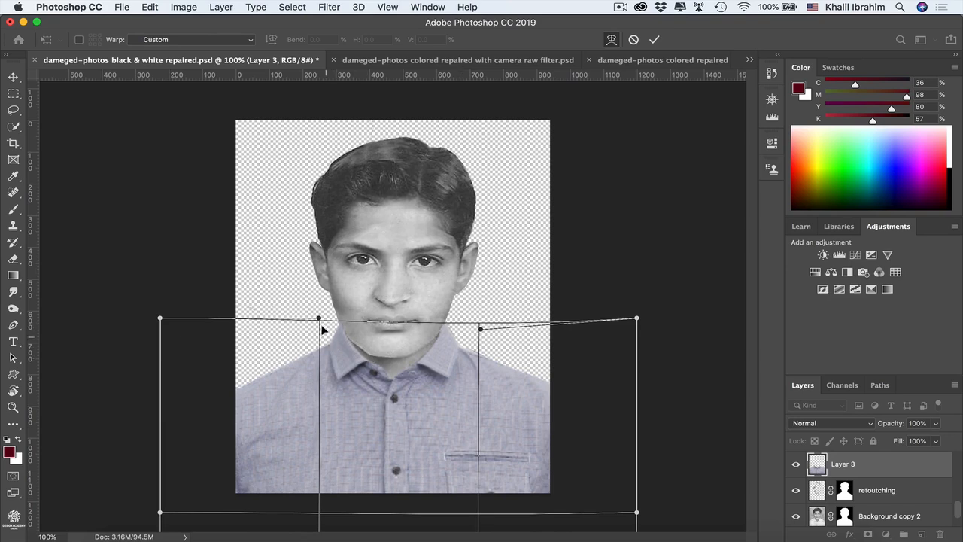
left_click_drag(319, 318, 316, 346)
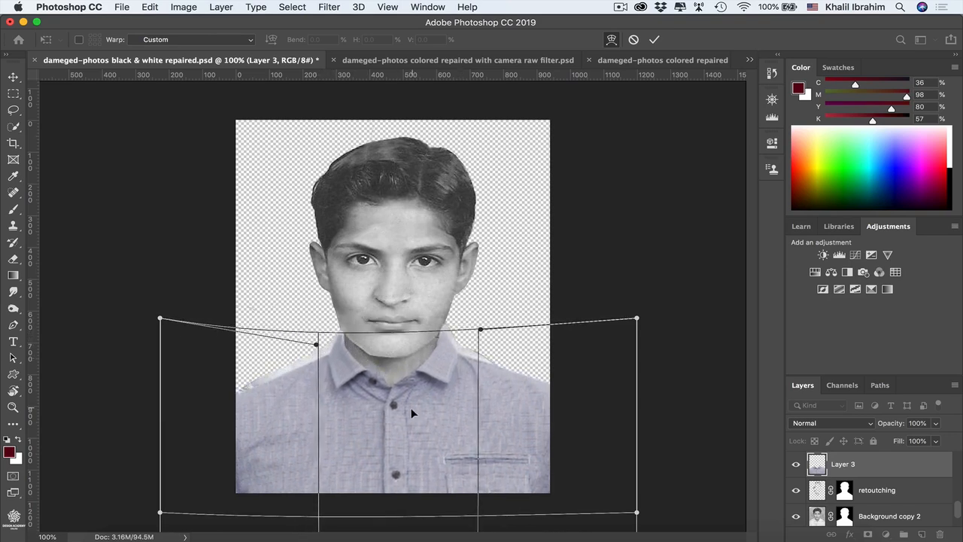
left_click_drag(410, 410, 411, 396)
Step: Adjust the warp's upper corners and handles to follow the original shoulder line, and apply the transformation
left_click_drag(160, 319, 161, 324)
mouse_move(637, 318)
left_mouse_down()
mouse_move(641, 344)
mouse_move(635, 330)
left_mouse_up()
left_click_drag(316, 331, 318, 329)
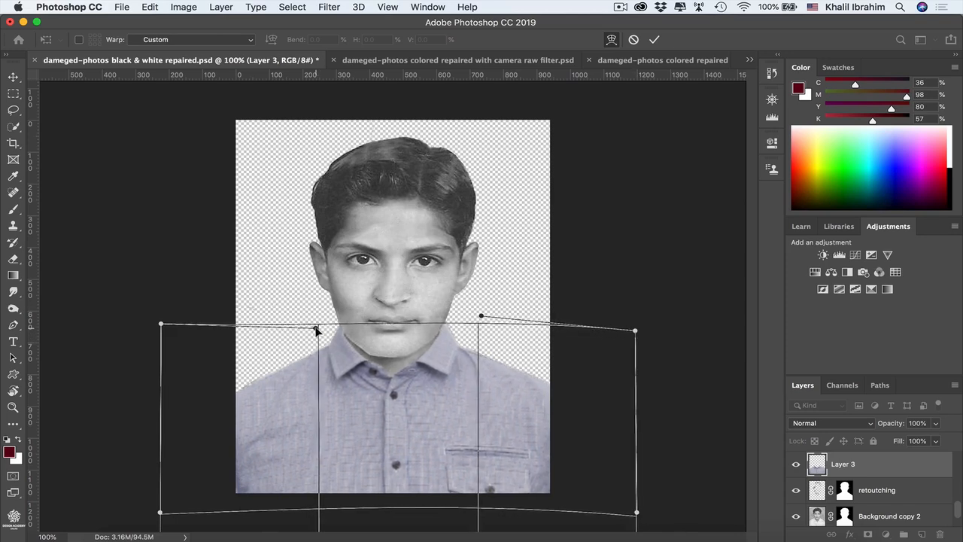
left_click_drag(481, 316, 482, 325)
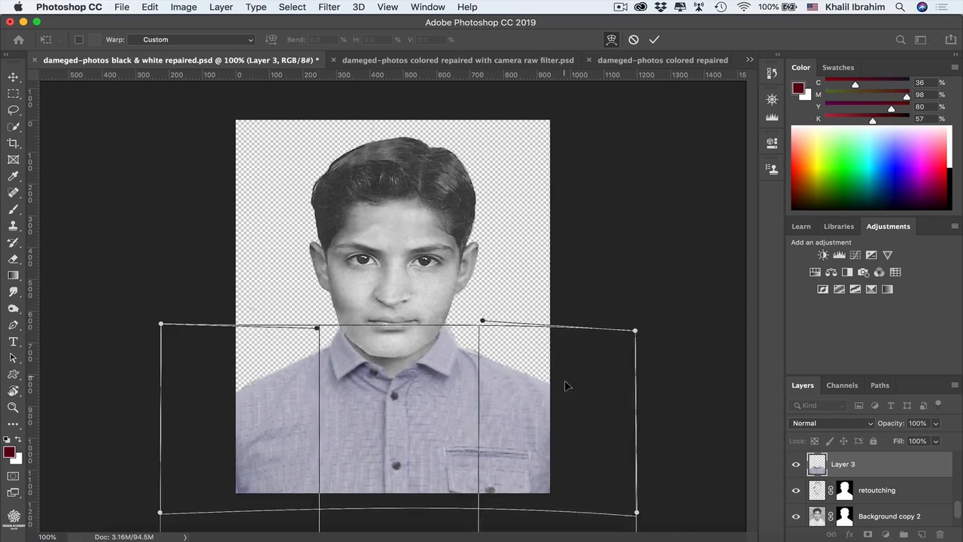
left_click_drag(400, 452, 404, 456)
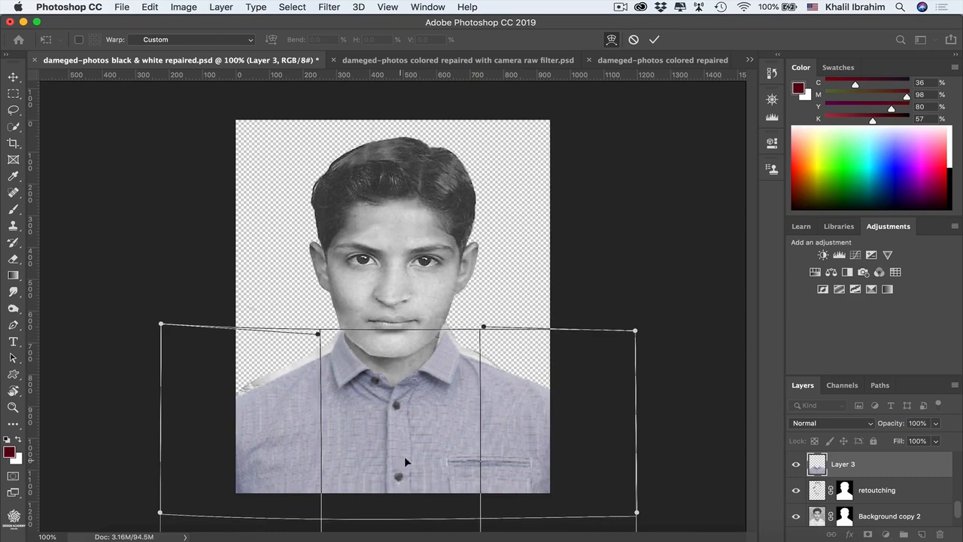
left_click_drag(485, 324, 478, 316)
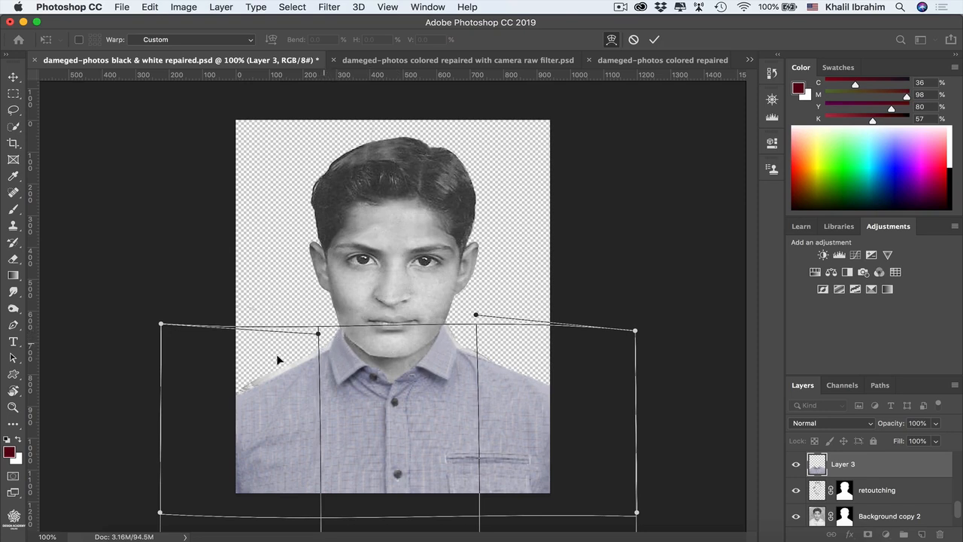
left_click_drag(318, 333, 322, 339)
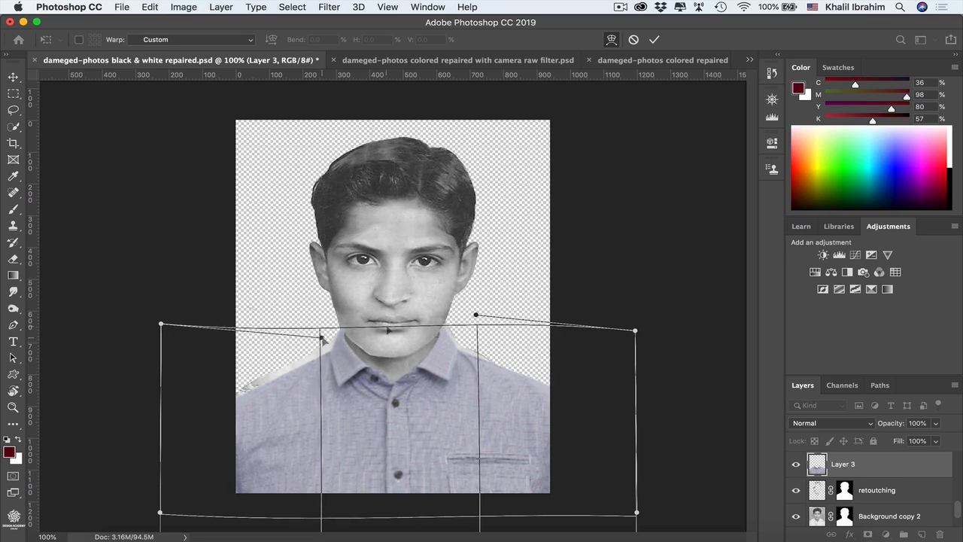
key("Return")
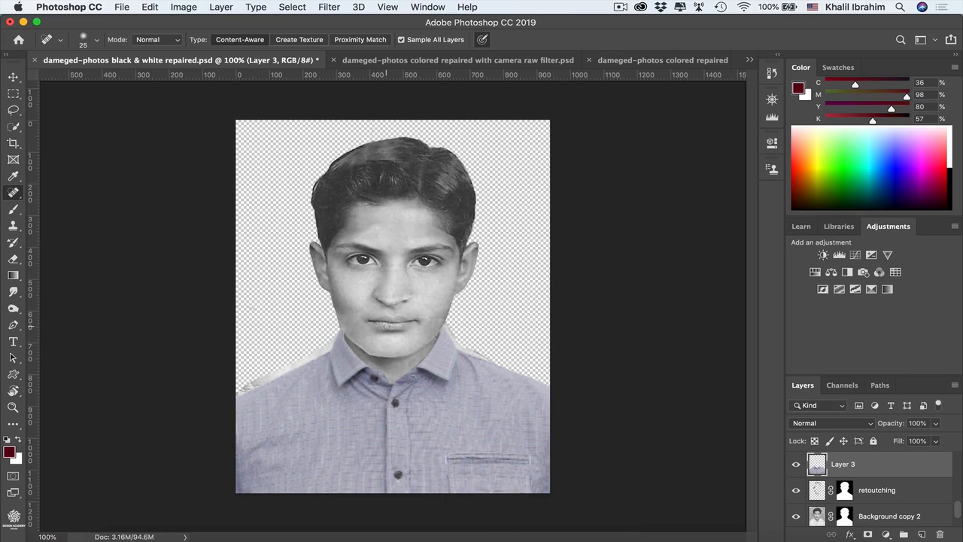
Step: Select the Smudge tool and enlarge its brush to size 30
key("super+equal")
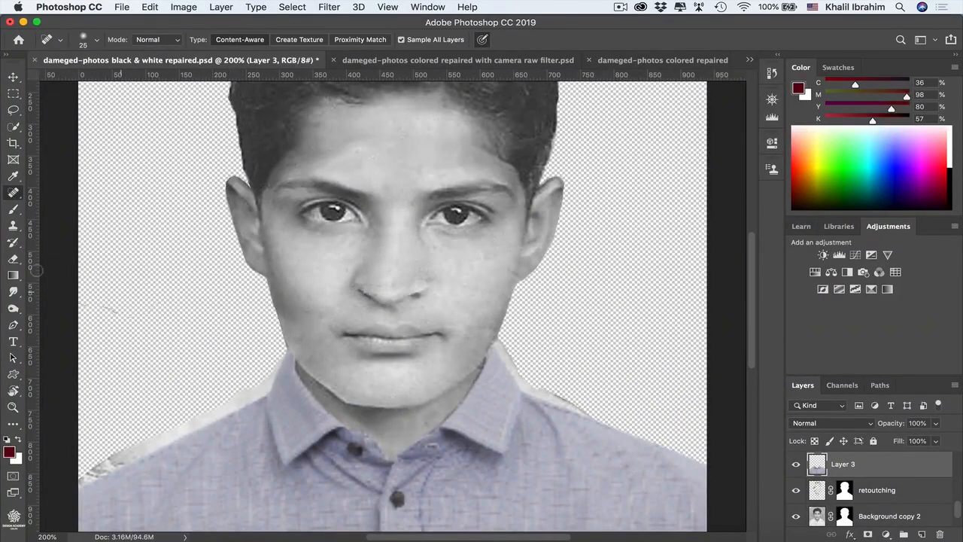
left_click(14, 292)
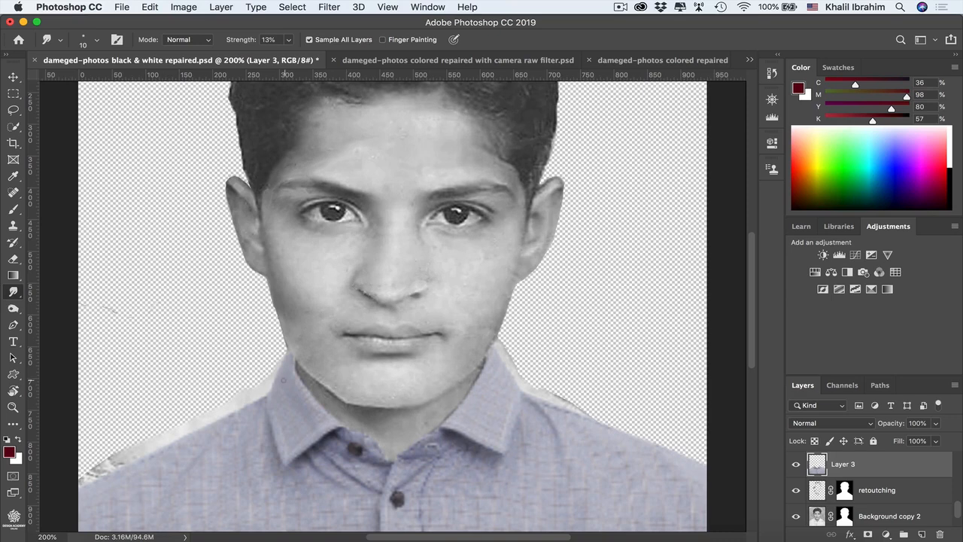
key("bracketright")
key("bracketright")
Step: Add a Hue/Saturation adjustment above the shirt with Saturation at -100 and clip it to the shirt layer
left_click(815, 271)
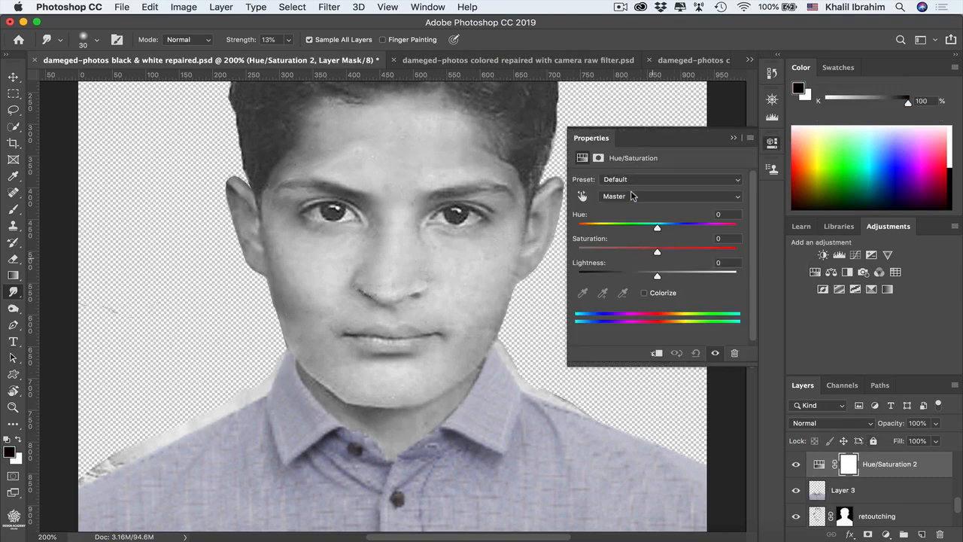
left_click_drag(656, 252, 578, 251)
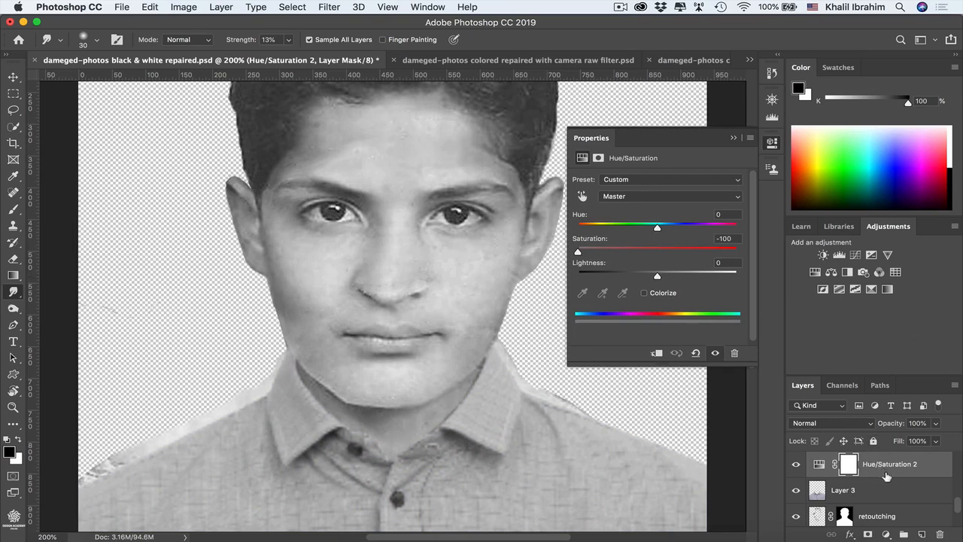
key("alt")
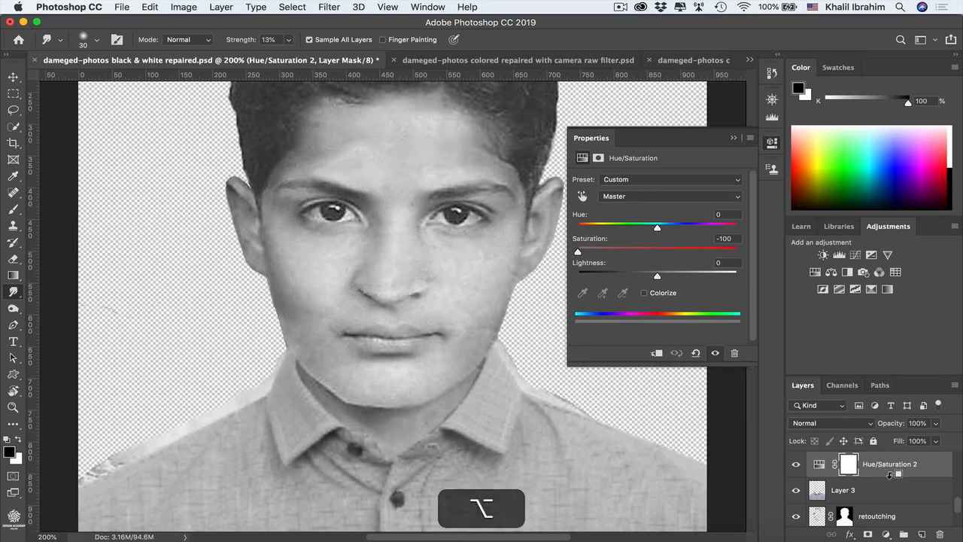
left_click(890, 476, "alt")
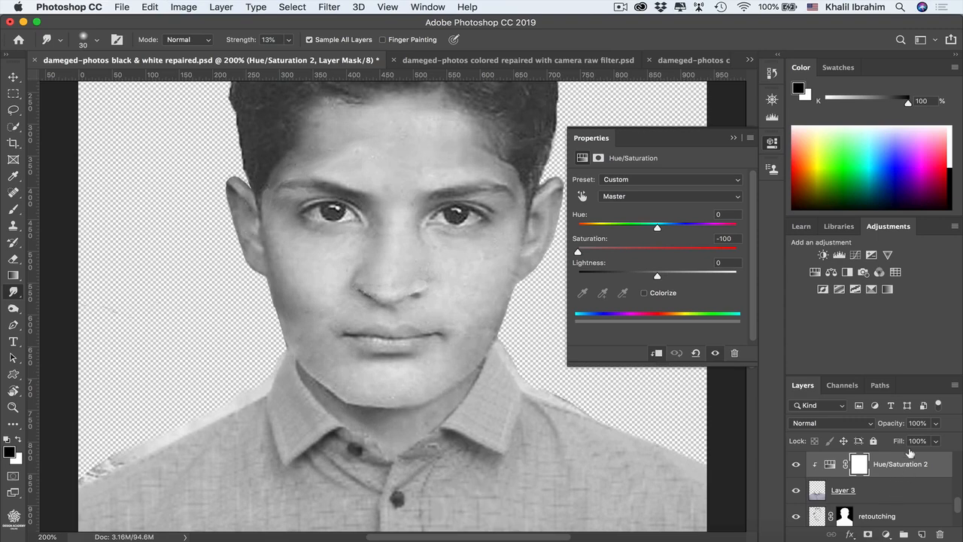
left_click(733, 138)
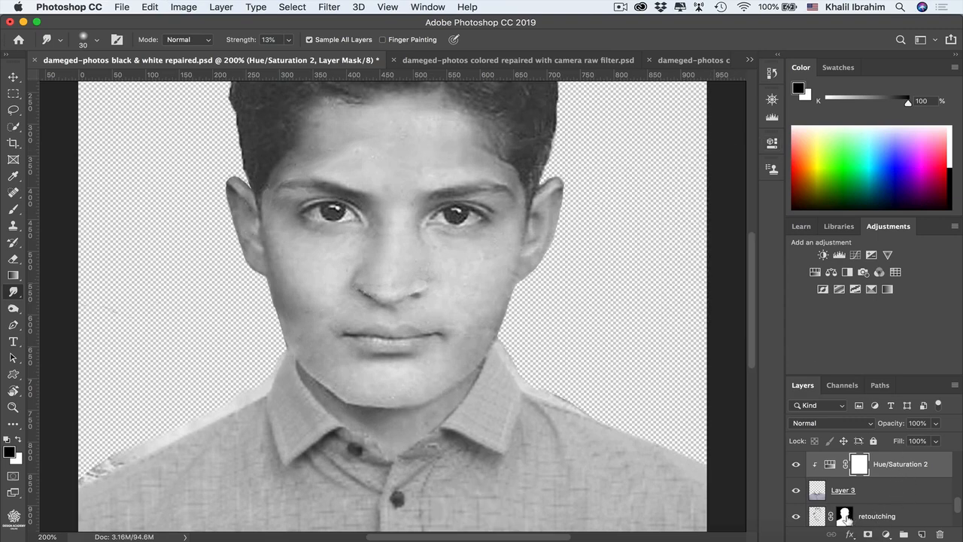
Step: Paint black on the Background copy 2 layer mask with a size 40 brush to hide old shirt edges around the collar and shoulders
scroll(954, 510, "down", 1)
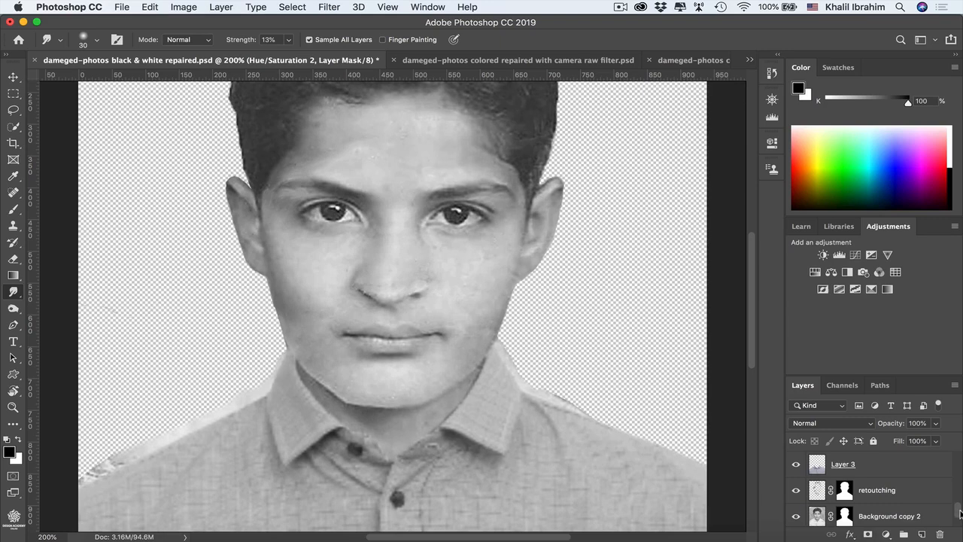
left_click(861, 525)
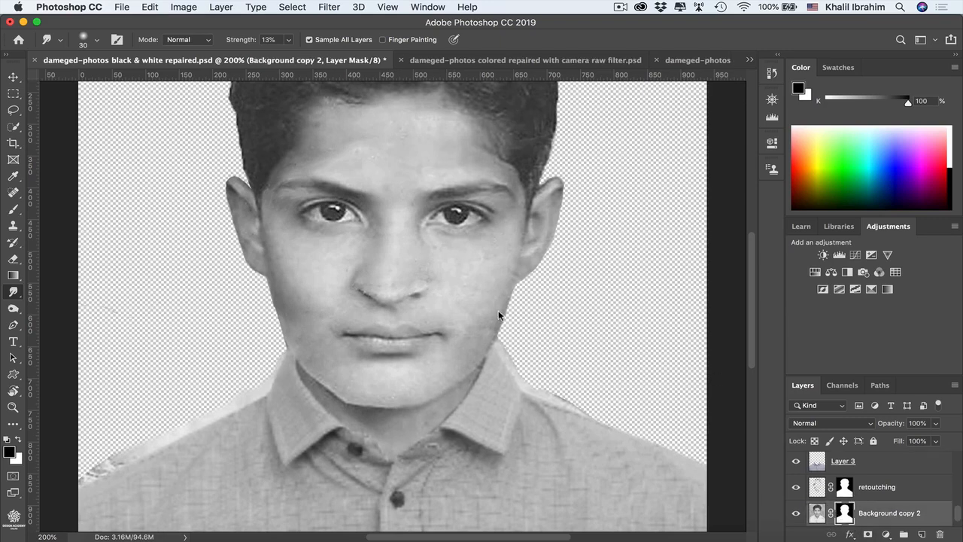
key("b")
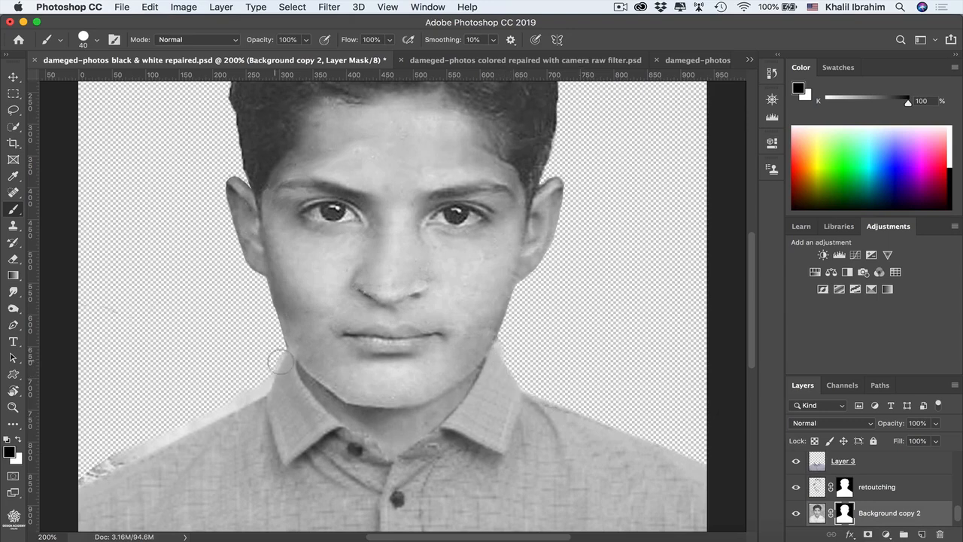
mouse_move(280, 364)
left_mouse_down()
mouse_move(255, 395)
mouse_move(153, 439)
mouse_move(98, 476)
left_mouse_up()
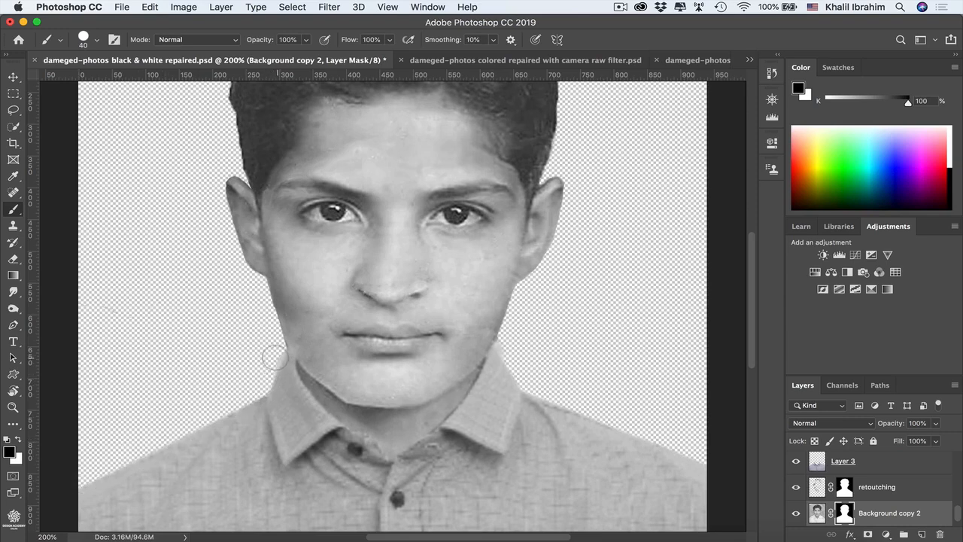
Step: Erase the collar edge on Layer 3 beside the jaw at image right, using a 25 px eraser with 100% hardness
left_click(818, 464)
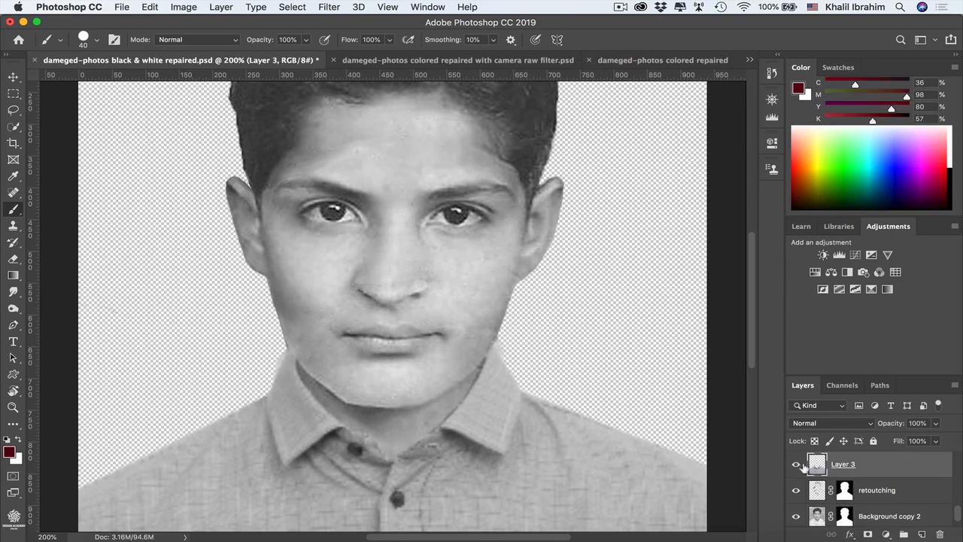
key("e")
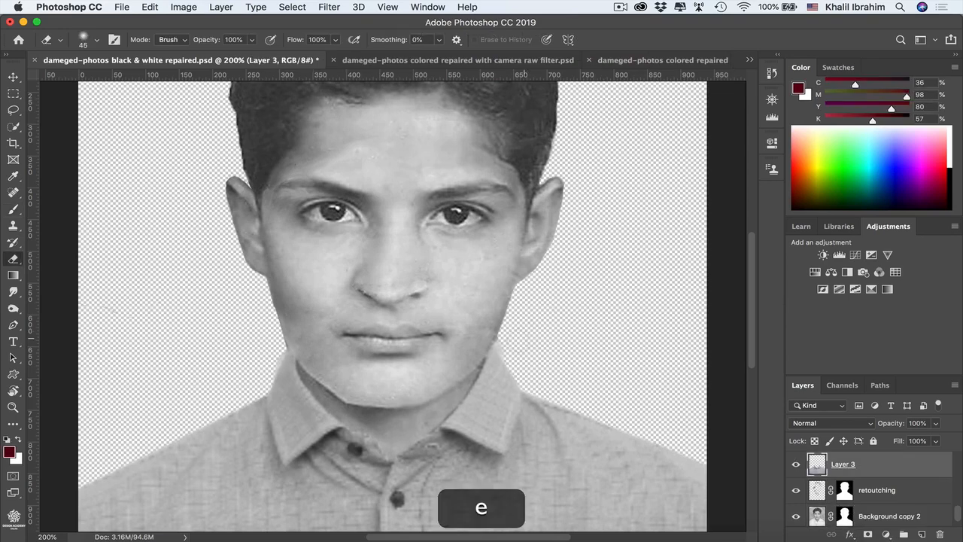
left_click(96, 40)
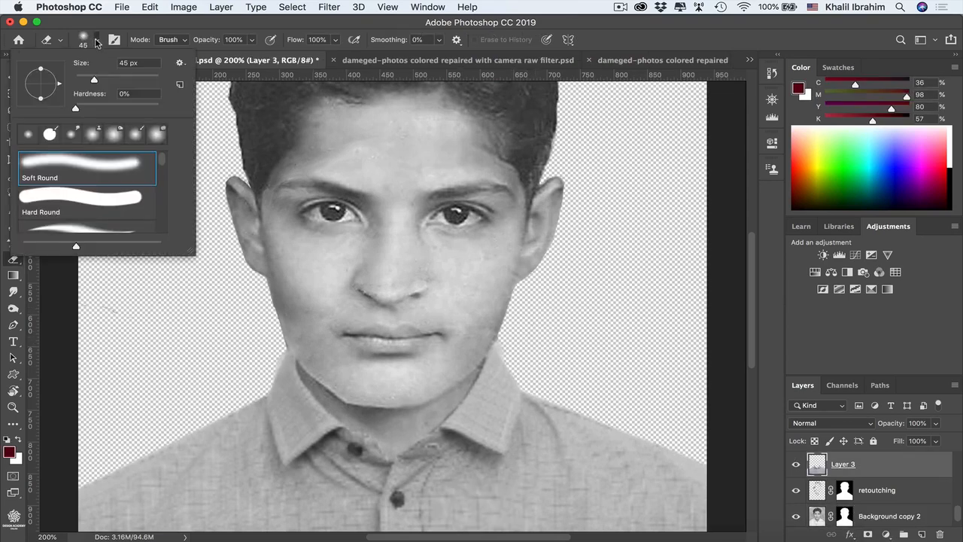
left_click_drag(77, 109, 194, 111)
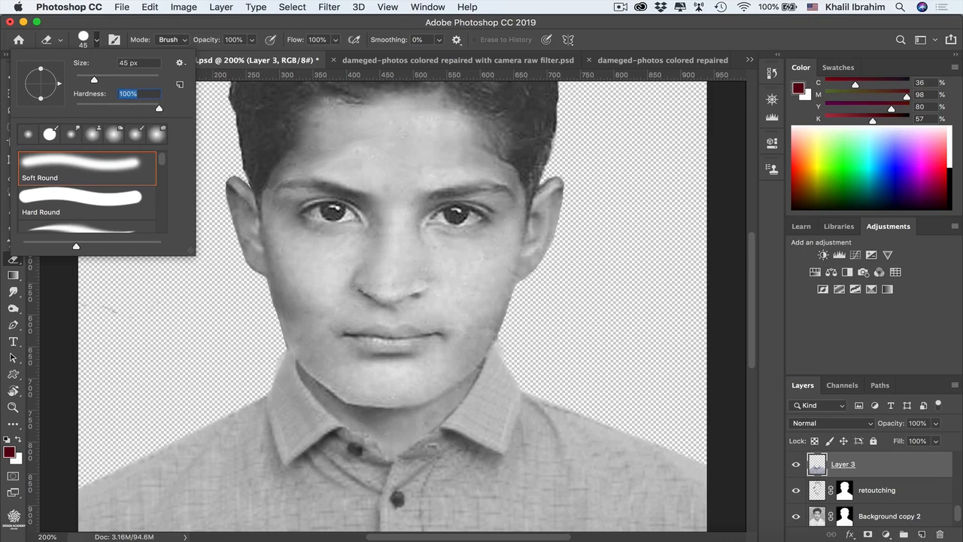
left_click(284, 66)
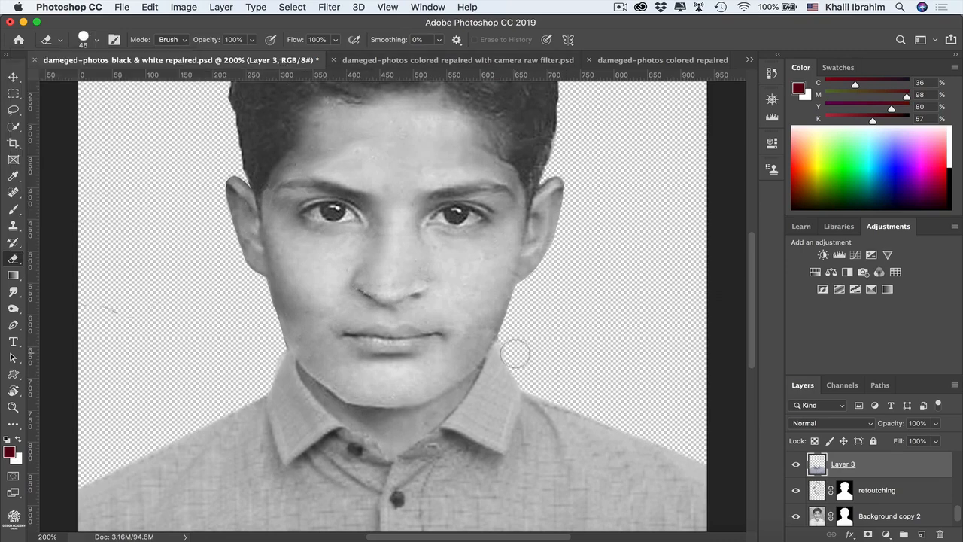
key("bracketleft")
key("bracketleft")
Step: Paint black on the Background copy 2 layer mask with a size 15 brush along the jaw edge above the collar at image right
left_click(844, 517)
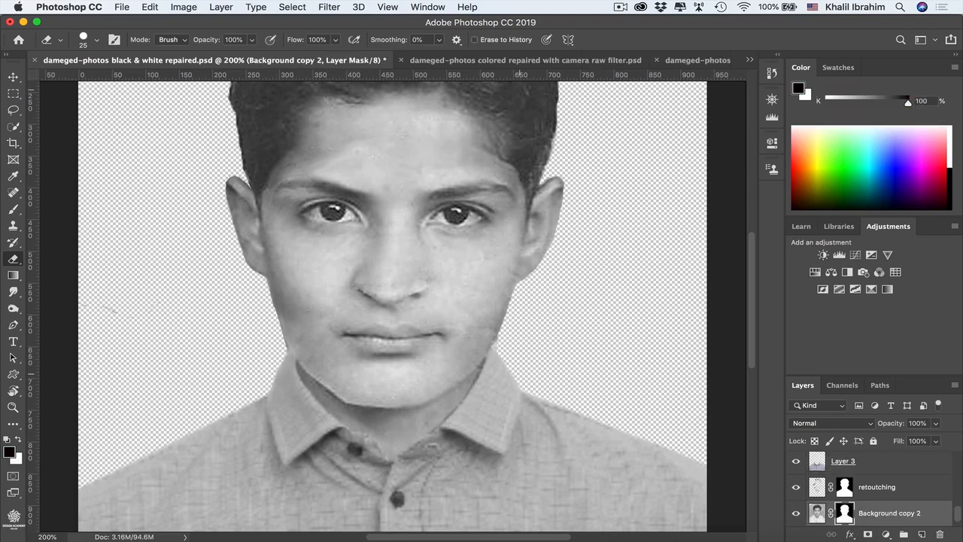
key("b")
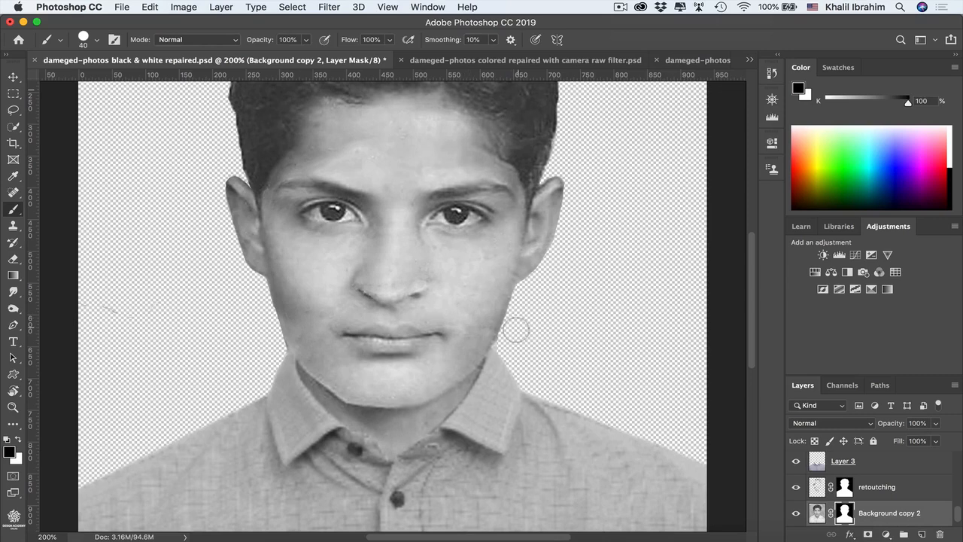
key("bracketleft")
key("bracketleft")
key("bracketleft")
key("bracketleft")
key("bracketleft")
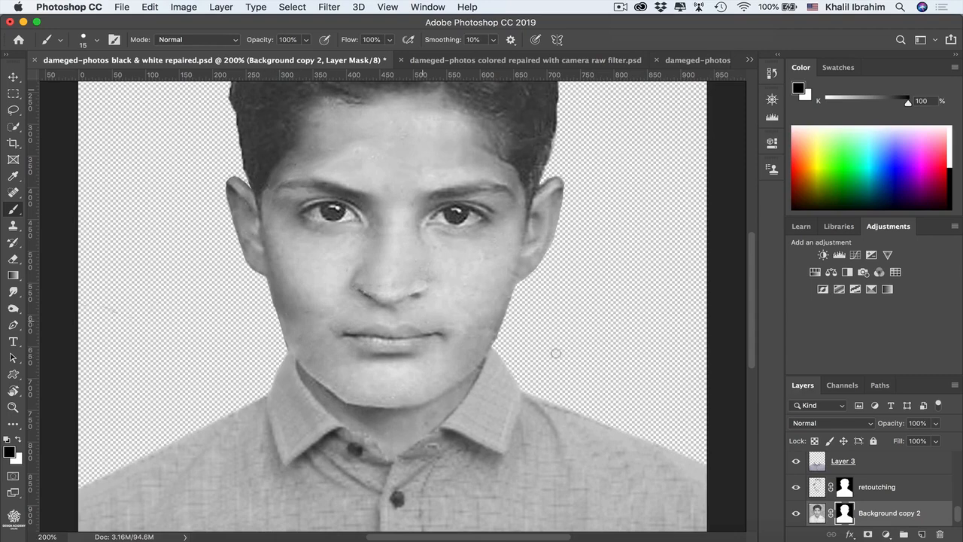
Step: Clean the opposite jaw edge by painting black on the retoutching layer mask with a size 15 brush, with the canvas view rotated to 92°
left_click(845, 487)
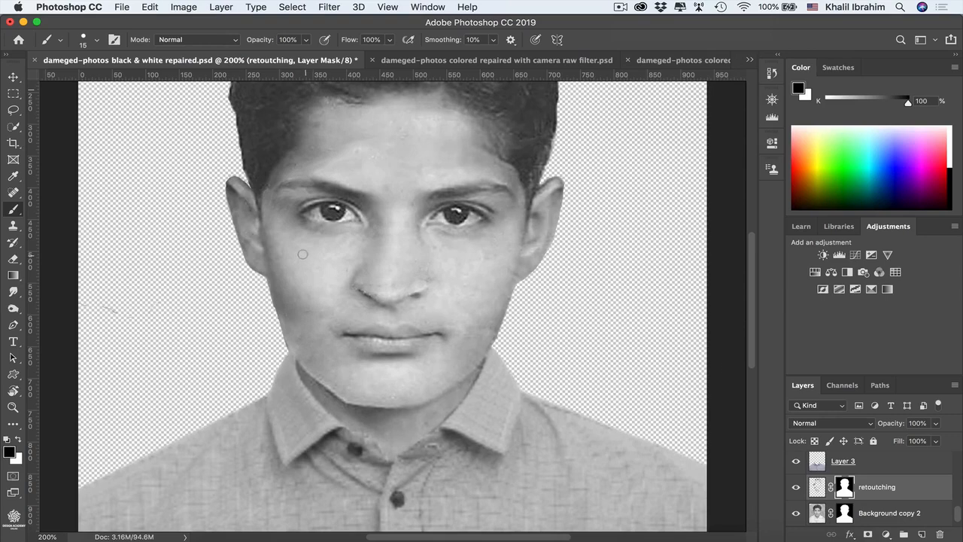
key("r")
left_click_drag(279, 241, 431, 274)
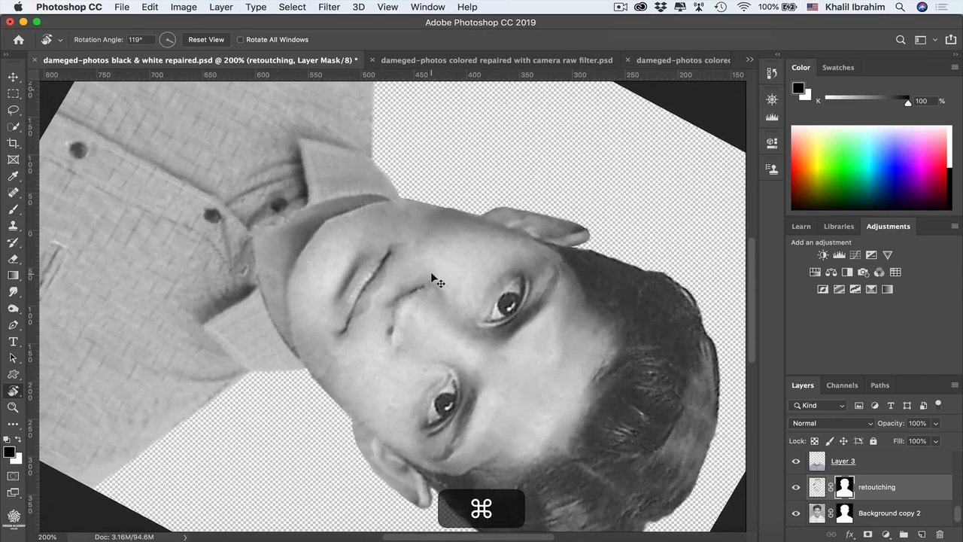
key("super+equal")
key("super+equal")
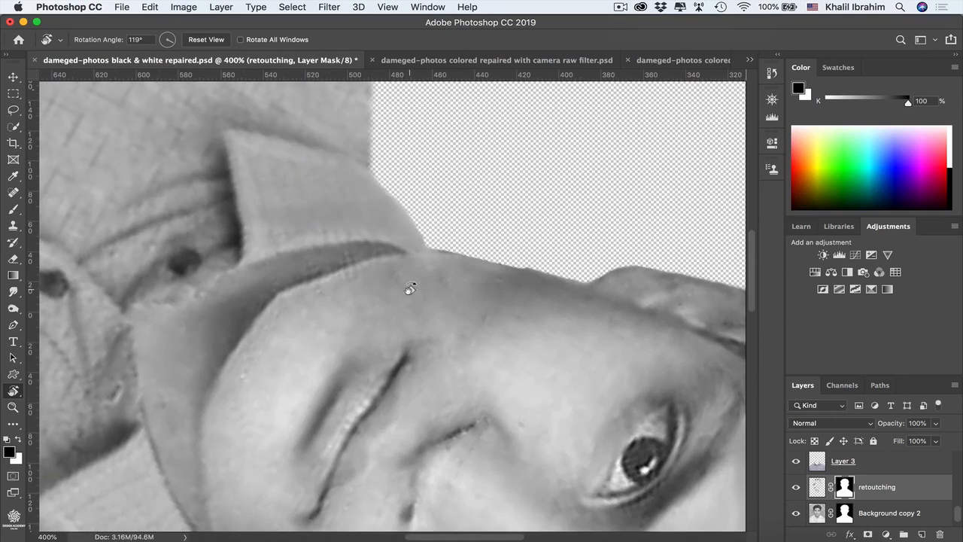
key("super+equal")
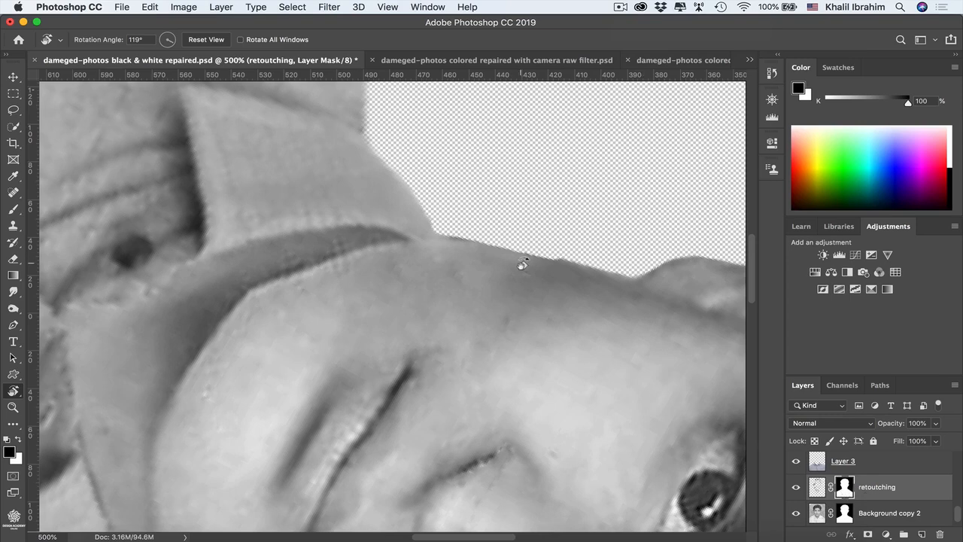
left_click_drag(526, 269, 499, 215)
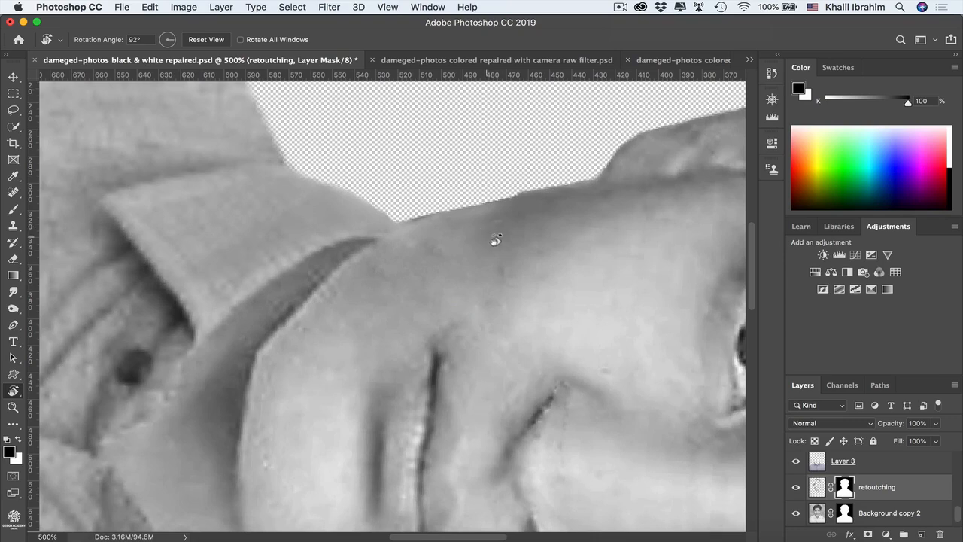
key("b")
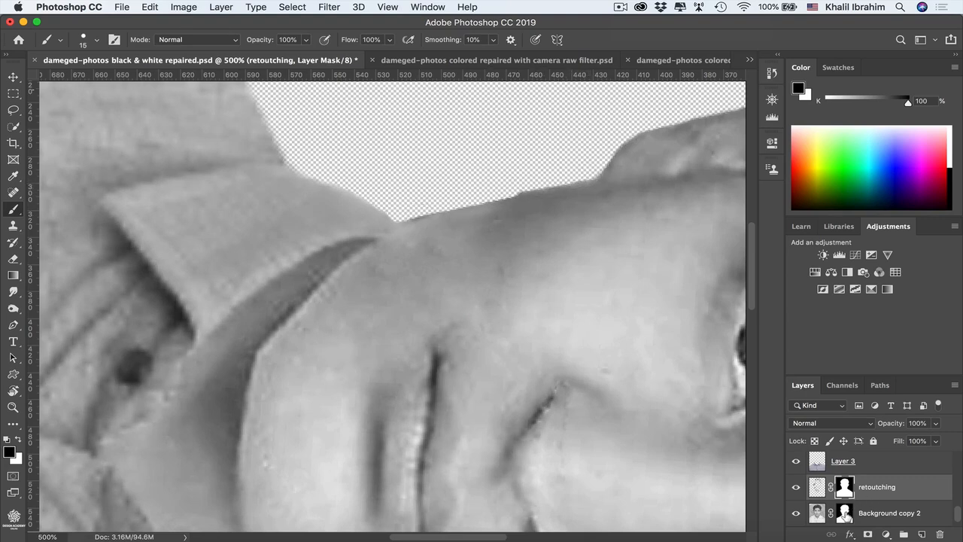
Step: Smooth the remaining bumps along that jaw edge on the Background copy 2 and retoutching masks, and restore the upright canvas view
left_click(844, 513)
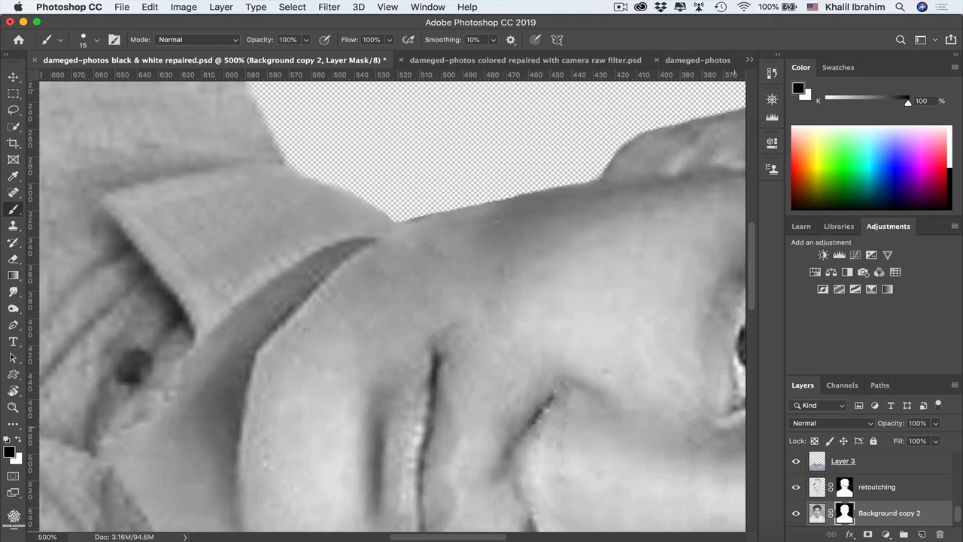
left_click(851, 491)
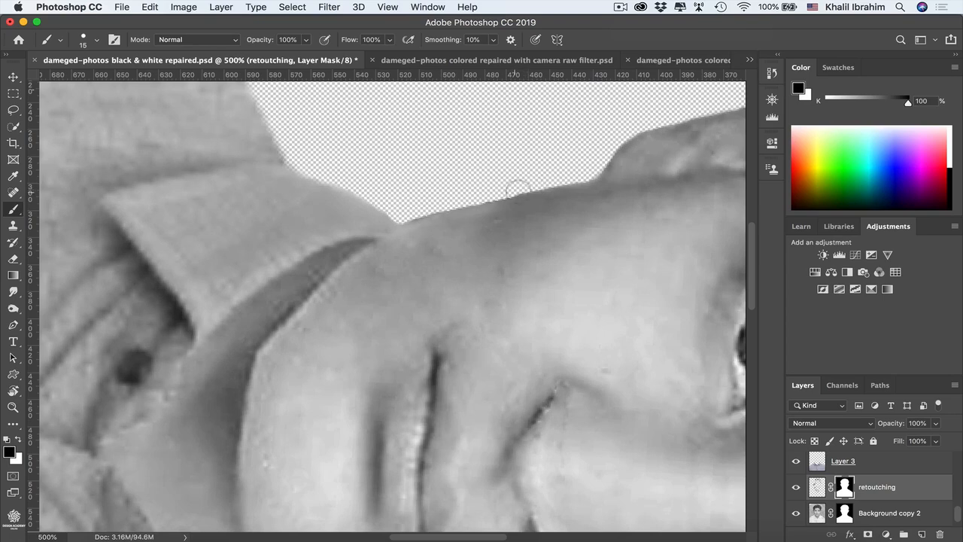
left_click(844, 513)
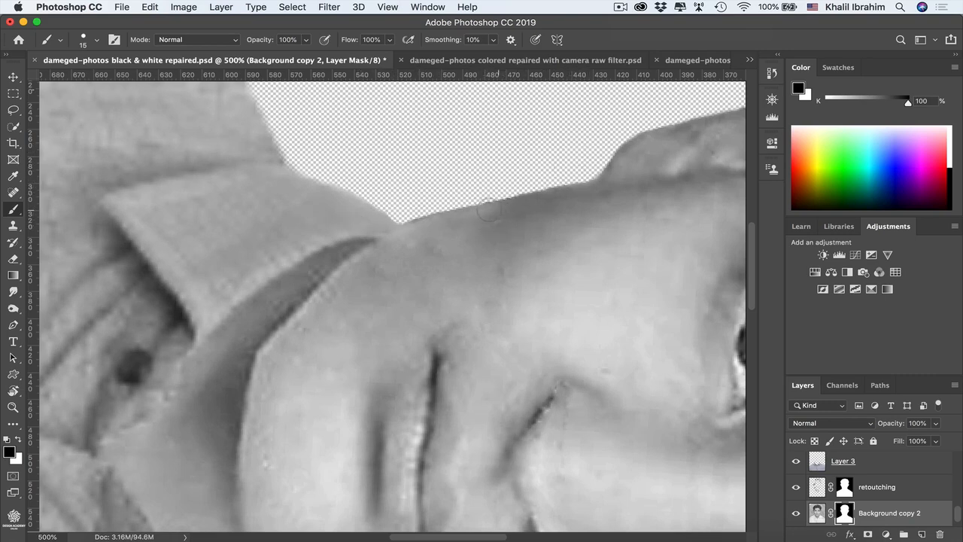
key("Escape")
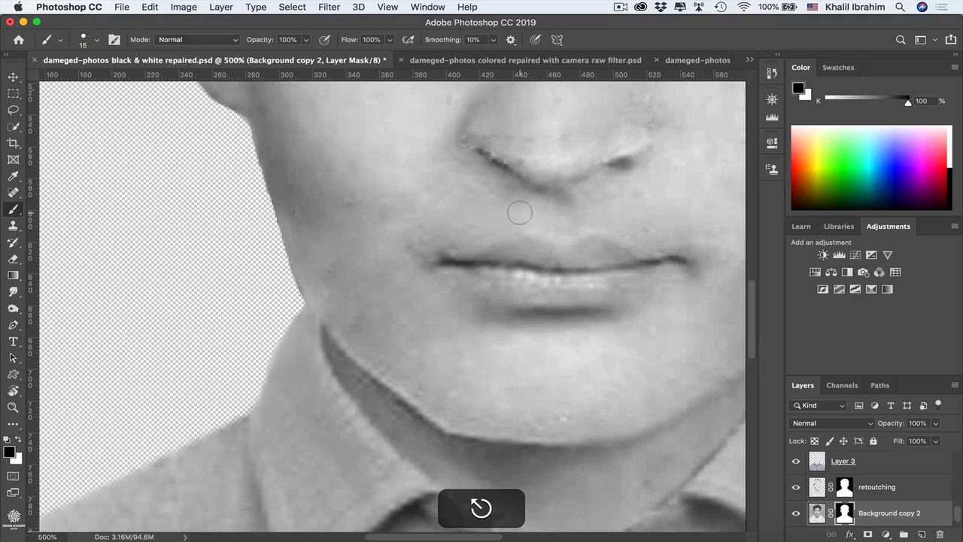
scroll(519, 213, "down", 5)
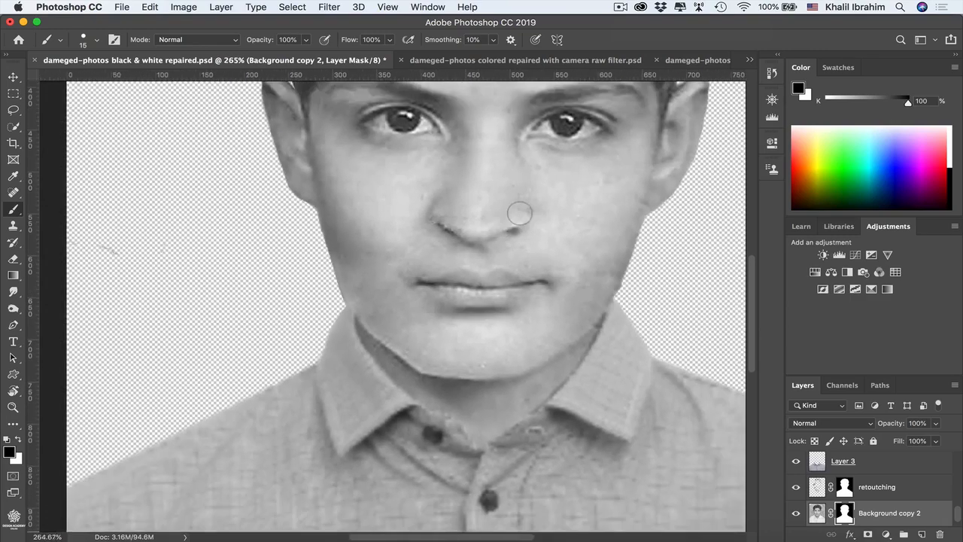
scroll(519, 213, "down", 4)
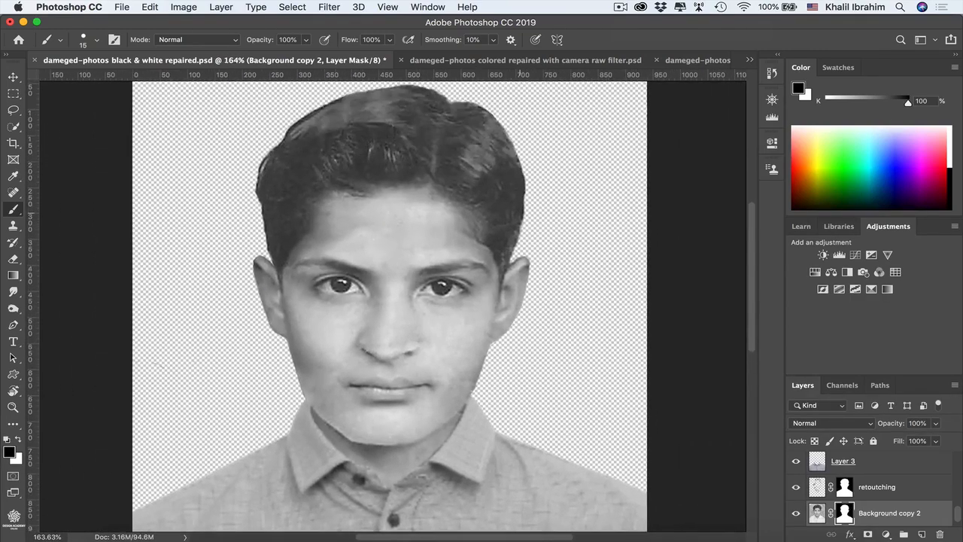
scroll(519, 213, "down", 3)
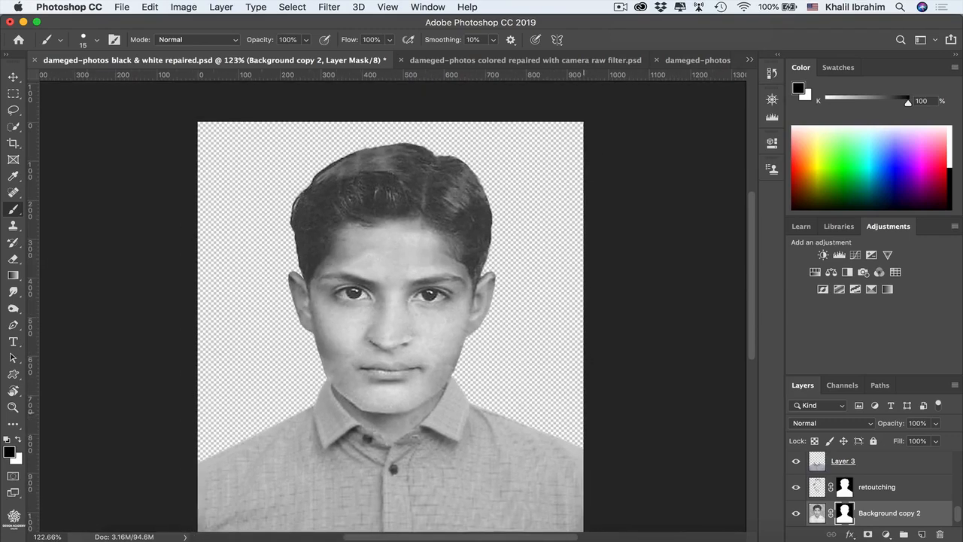
Step: Heal the forehead skin on the retoutching layer with the Spot Healing Brush at size 60 in Content-Aware mode
left_click(819, 491)
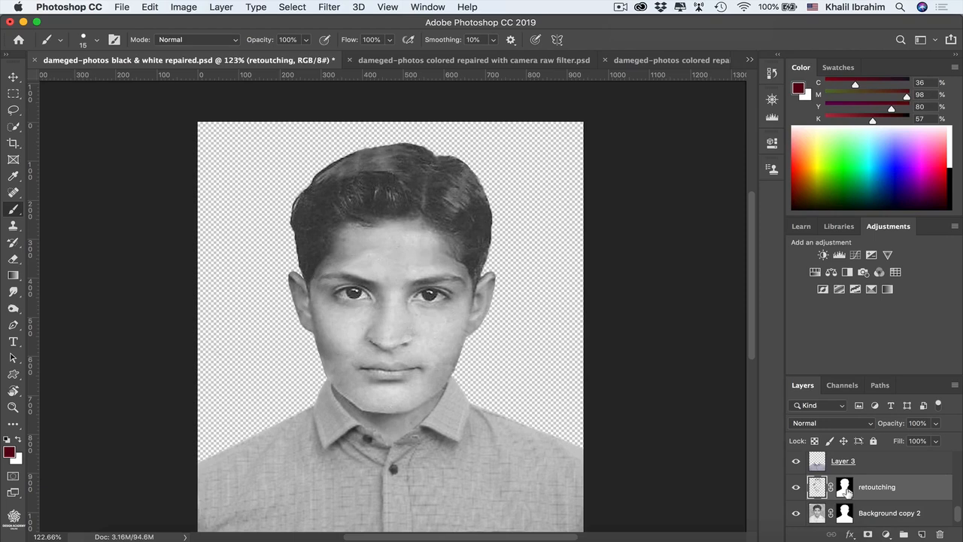
left_click_drag(13, 192, 76, 193)
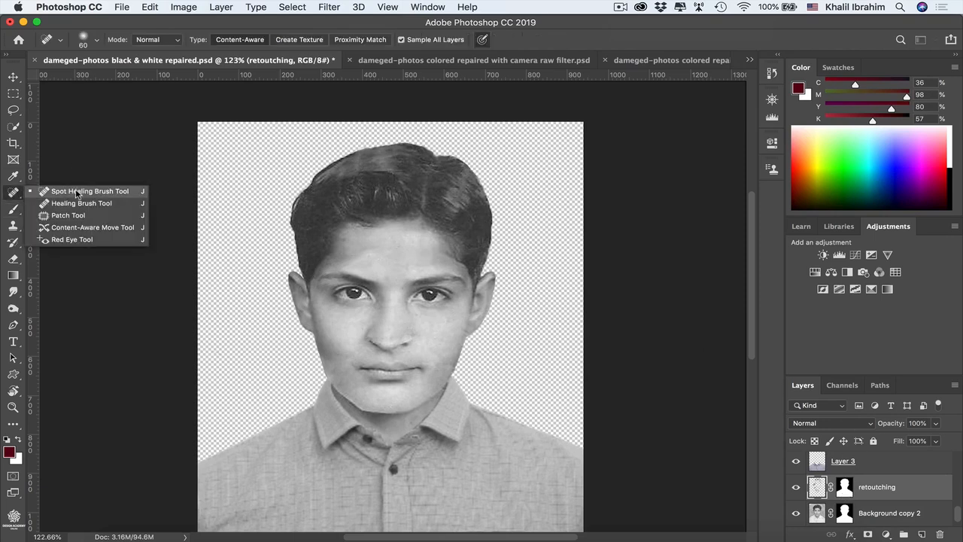
left_click(76, 193)
mouse_move(370, 250)
left_mouse_down()
mouse_move(340, 265)
mouse_move(382, 264)
mouse_move(388, 253)
mouse_move(383, 264)
mouse_move(348, 255)
mouse_move(333, 268)
left_mouse_up()
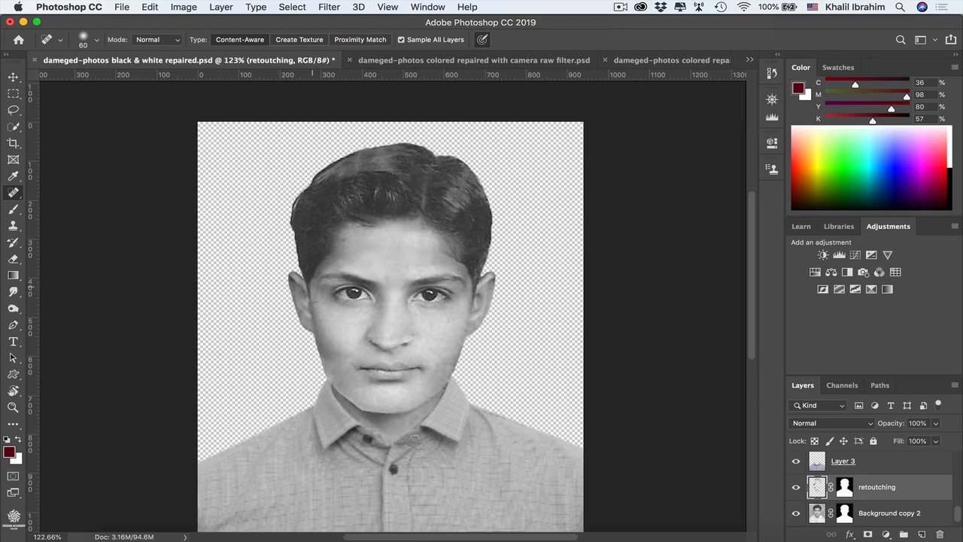
Step: Merge the retoutching and Background copy 2 layers into one layer
left_click(892, 513, "super")
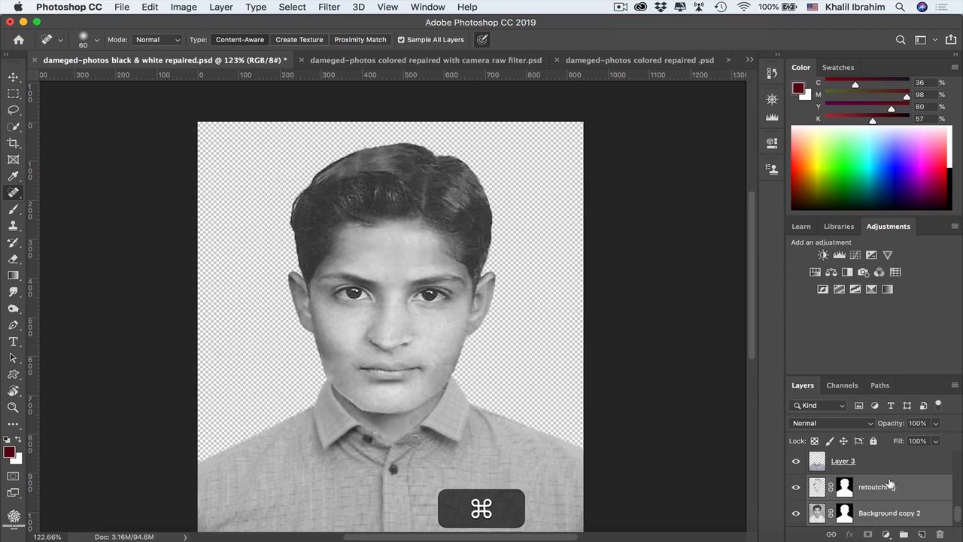
right_click(912, 493)
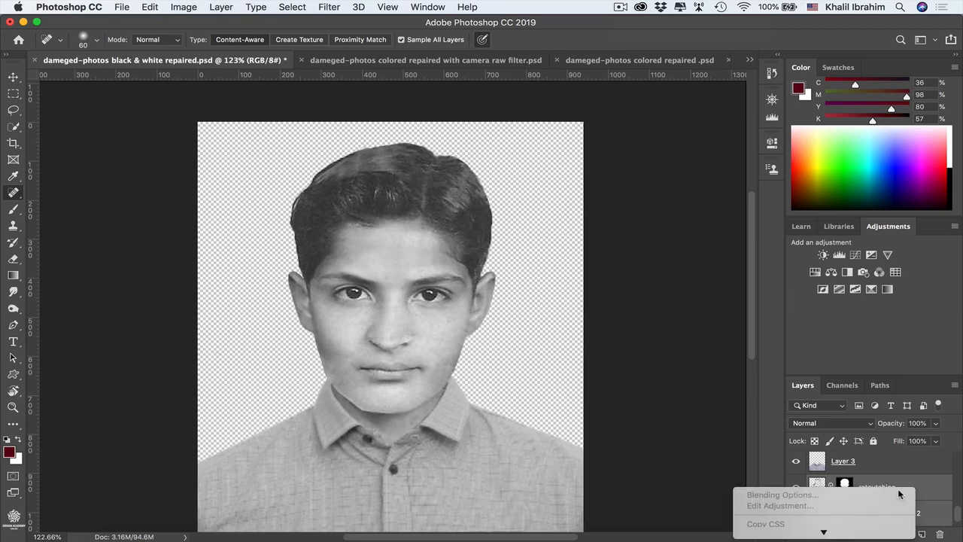
mouse_move(822, 533)
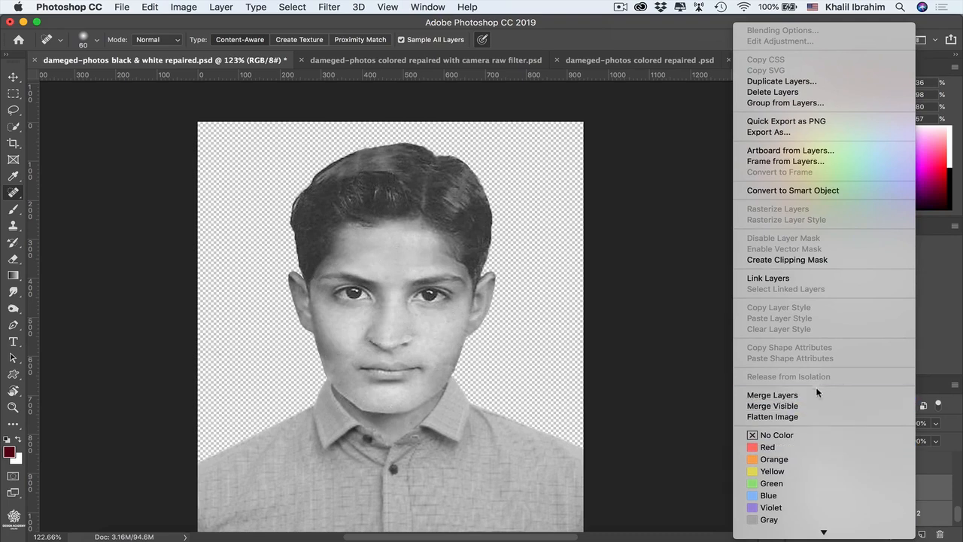
left_click(806, 396)
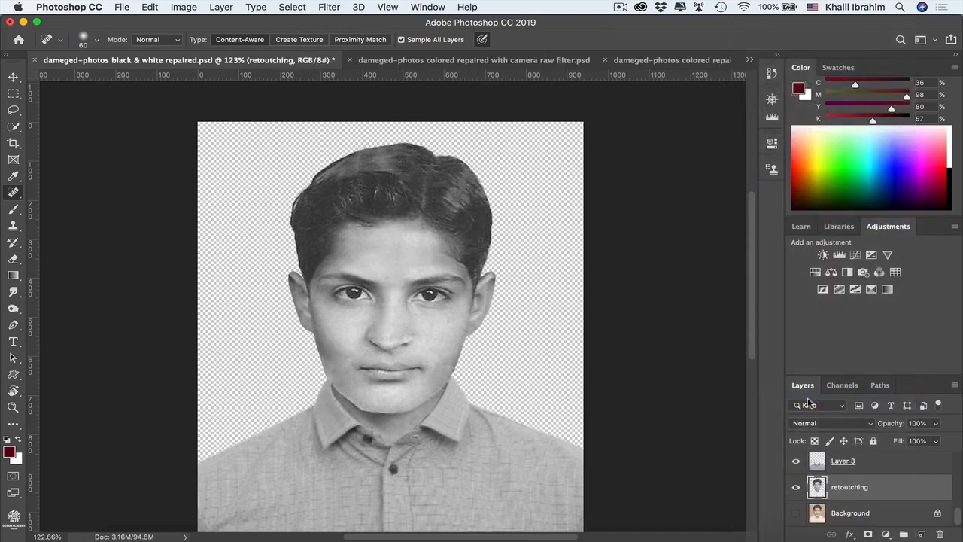
Step: Add a layer mask to the merged retoutching layer from its own outline, and make the layer image active
left_click(818, 488, "super")
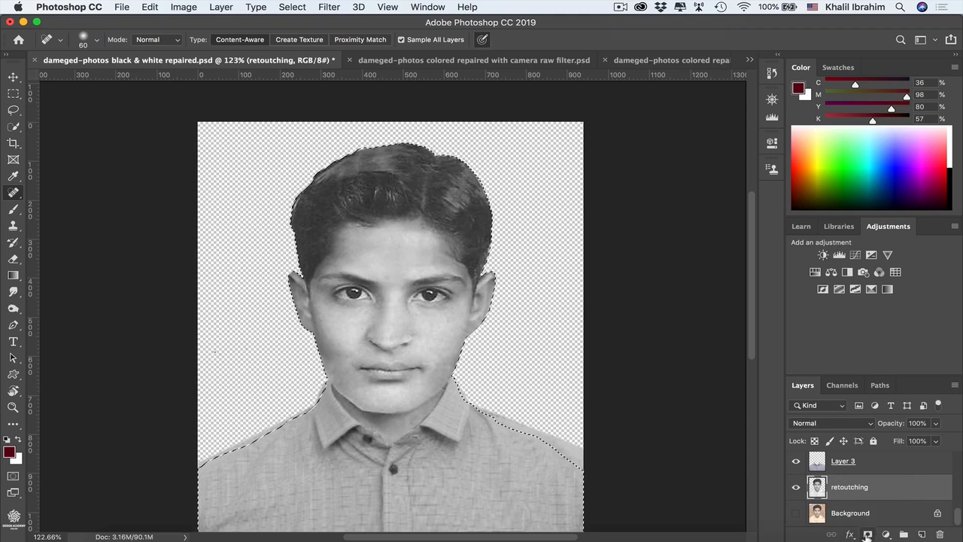
left_click(868, 535)
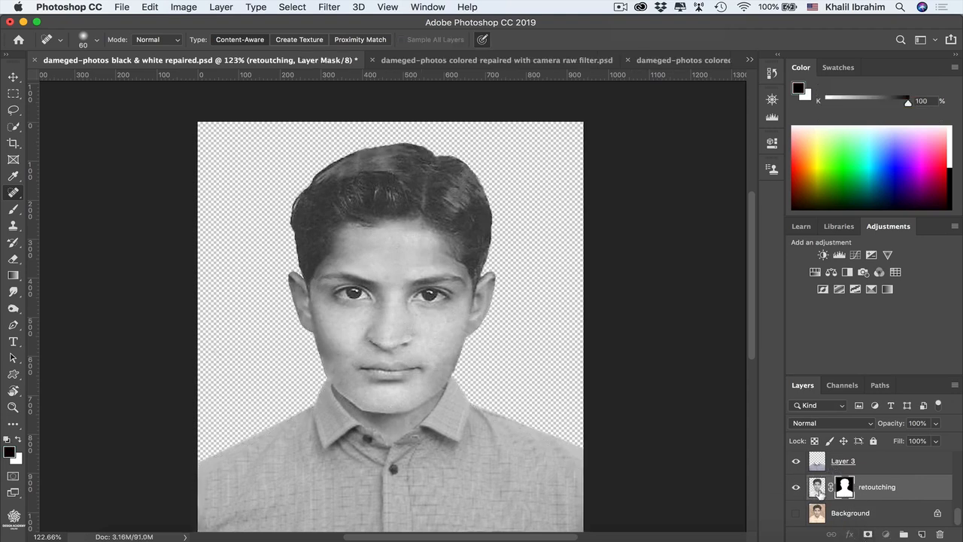
left_click(818, 487)
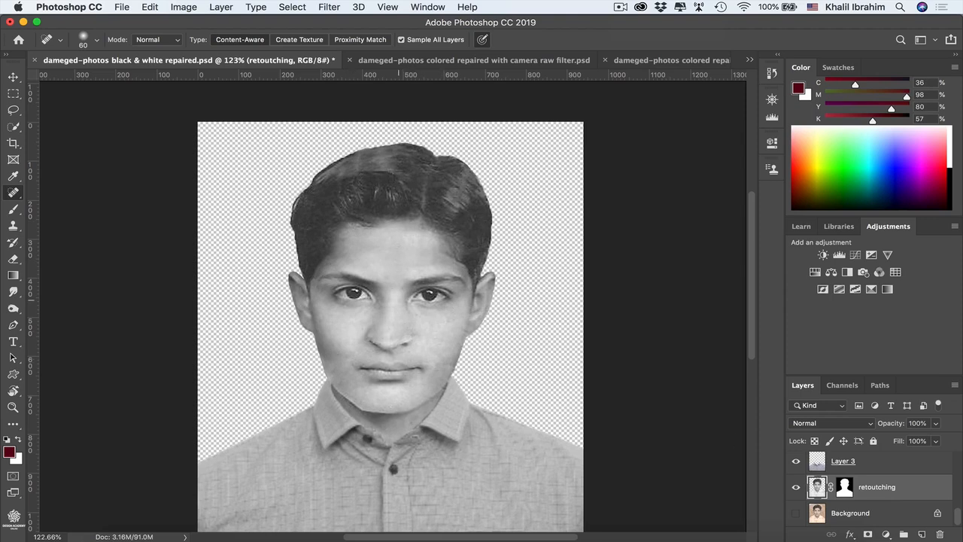
Step: Apply Reduce Noise to the retoutching layer with Strength 10, Preserve Details 1%, Reduce Color Noise 92% and very low Sharpen Details
left_click(335, 8)
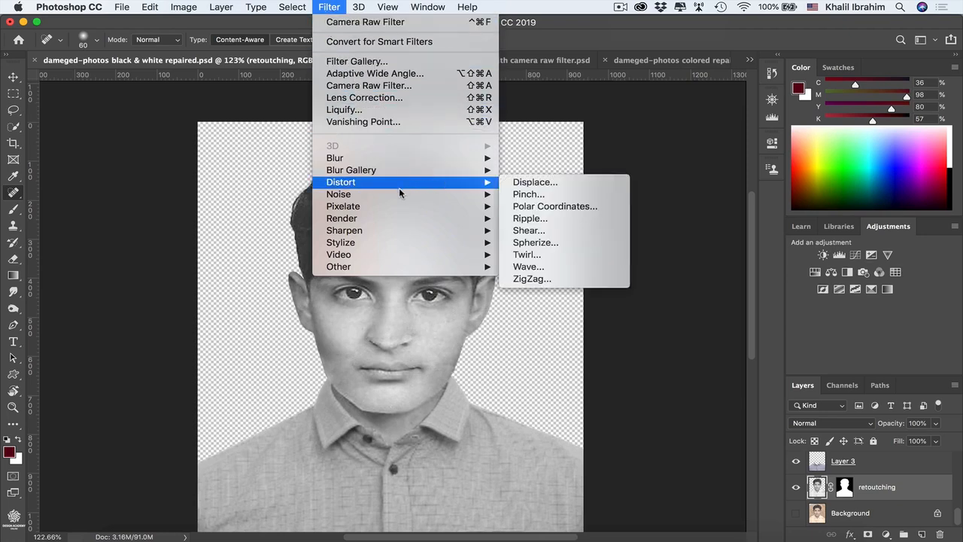
mouse_move(441, 197)
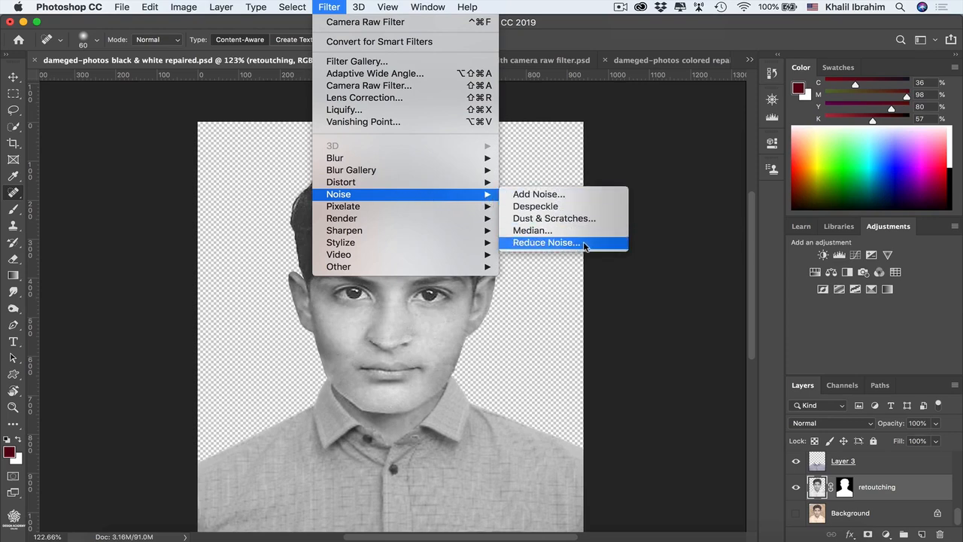
left_click(546, 242)
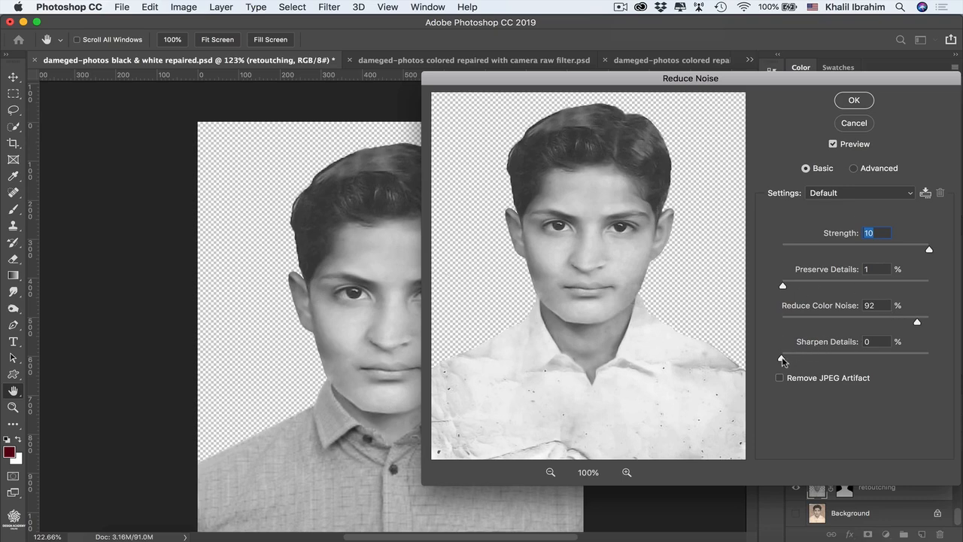
left_click_drag(782, 359, 896, 353)
left_click_drag(896, 359, 788, 359)
left_click(854, 101)
key("j")
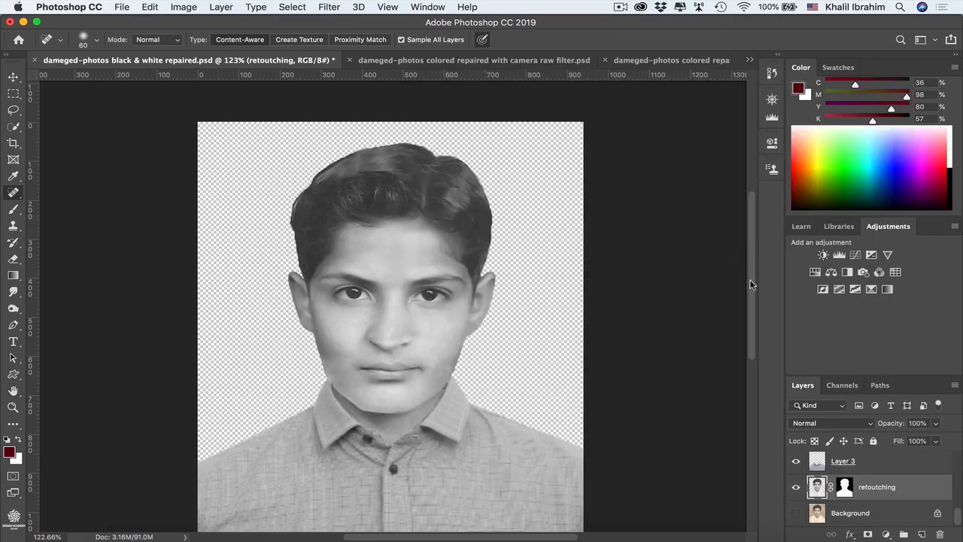
Step: Compare the portrait before and after the Reduce Noise filter by undoing and redoing it
key("super+z")
key("super+z")
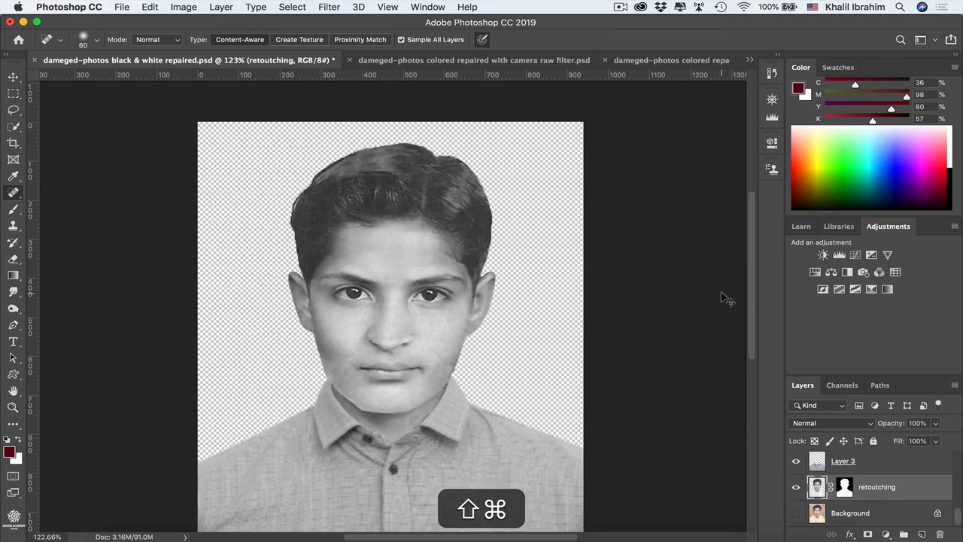
key("shift+super+z")
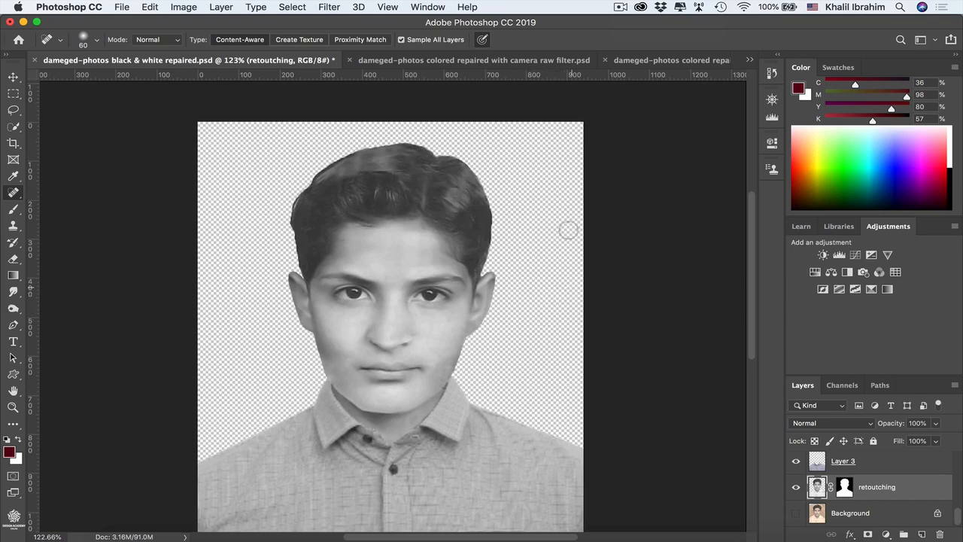
Step: Apply a Gaussian Blur with a radius of 0.1 pixels to the retoutching layer
left_click(330, 7)
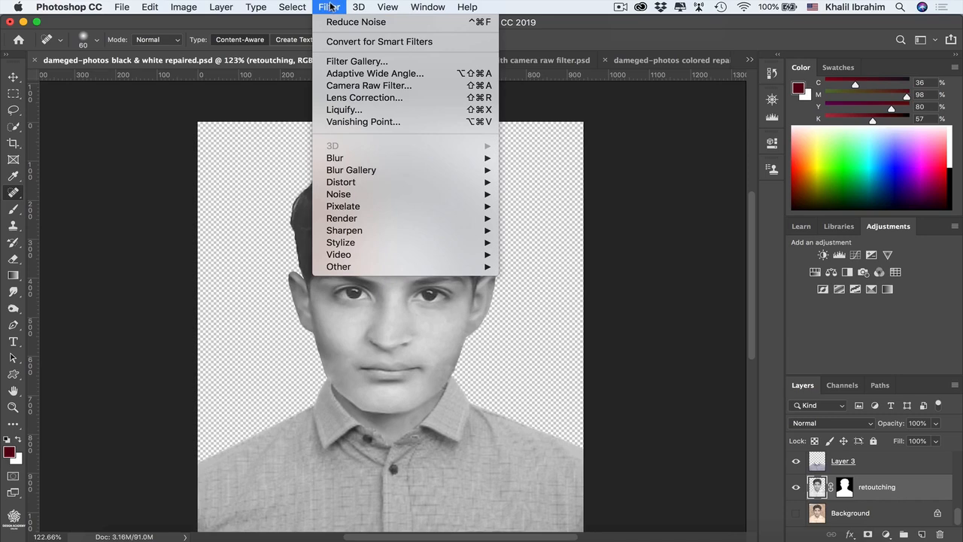
mouse_move(437, 197)
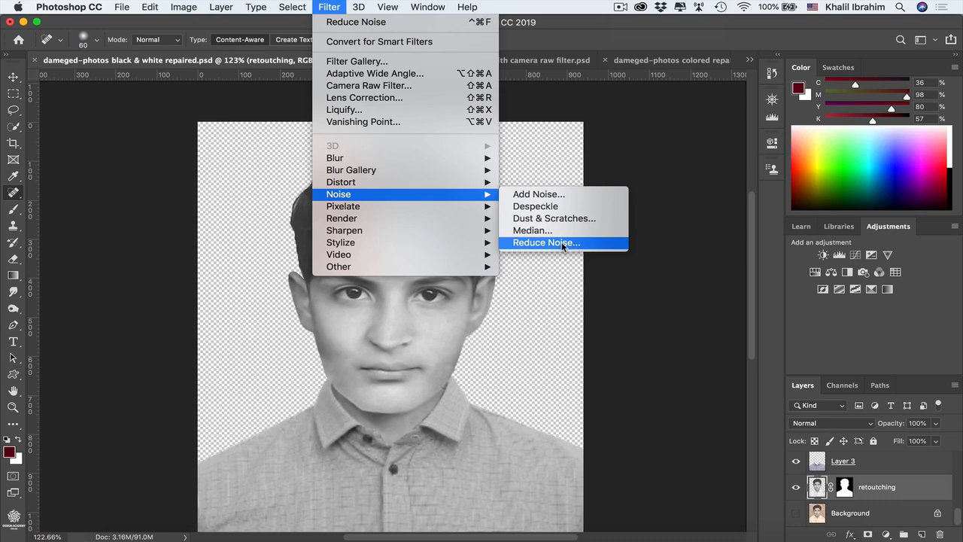
mouse_move(423, 158)
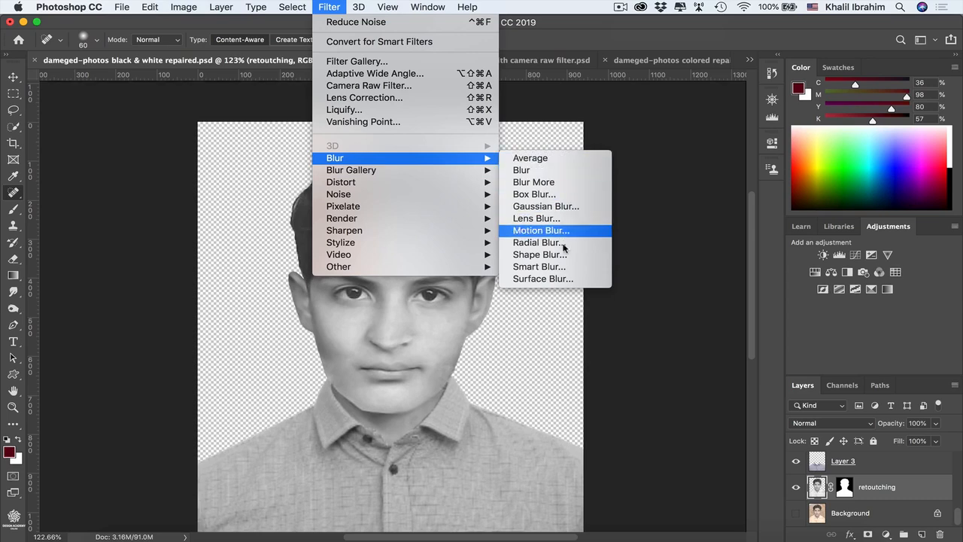
left_click(570, 213)
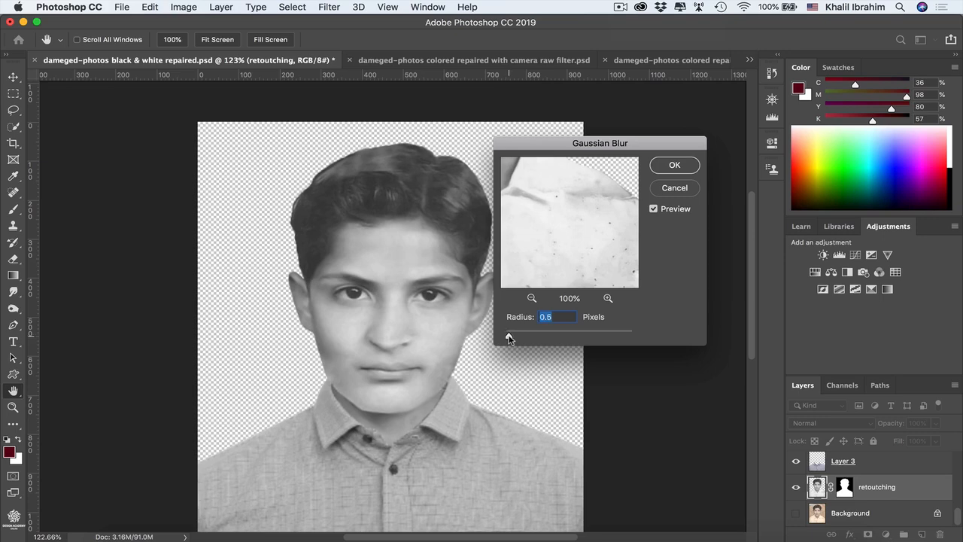
left_click_drag(510, 338, 511, 339)
left_click_drag(510, 339, 506, 337)
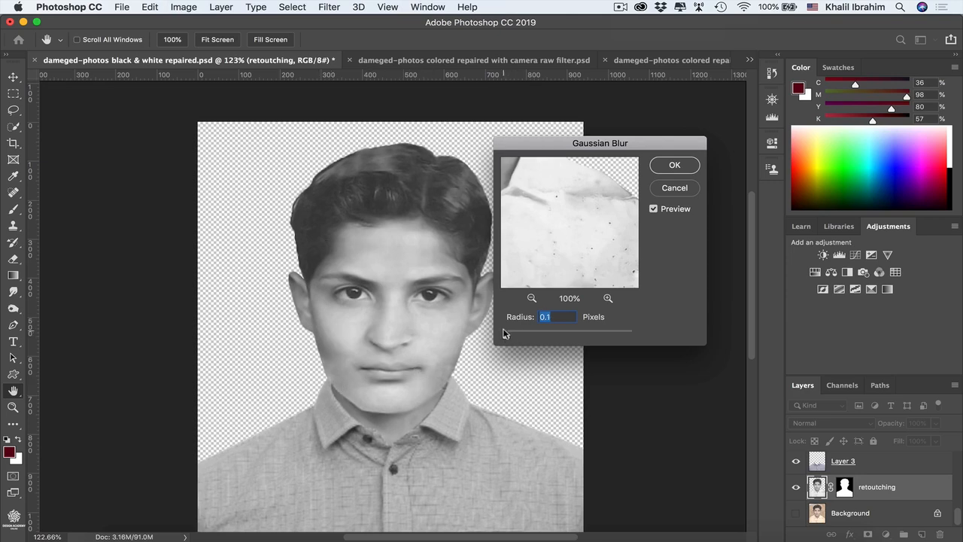
left_click(675, 165)
key("j")
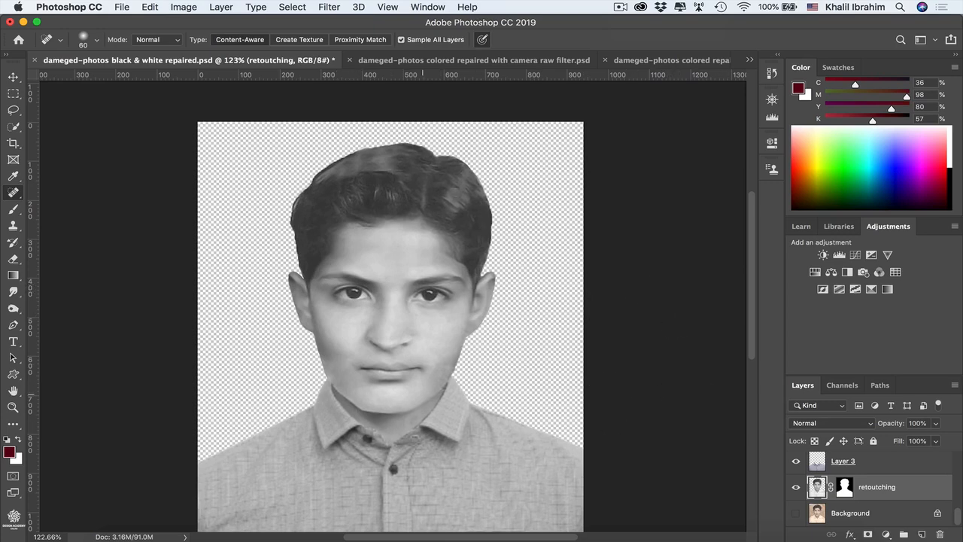
Step: Smooth the chin and jaw outline on the retoutching layer in Liquify with Forward Warp at size 35, pressure 100 and density 16
left_click(329, 7)
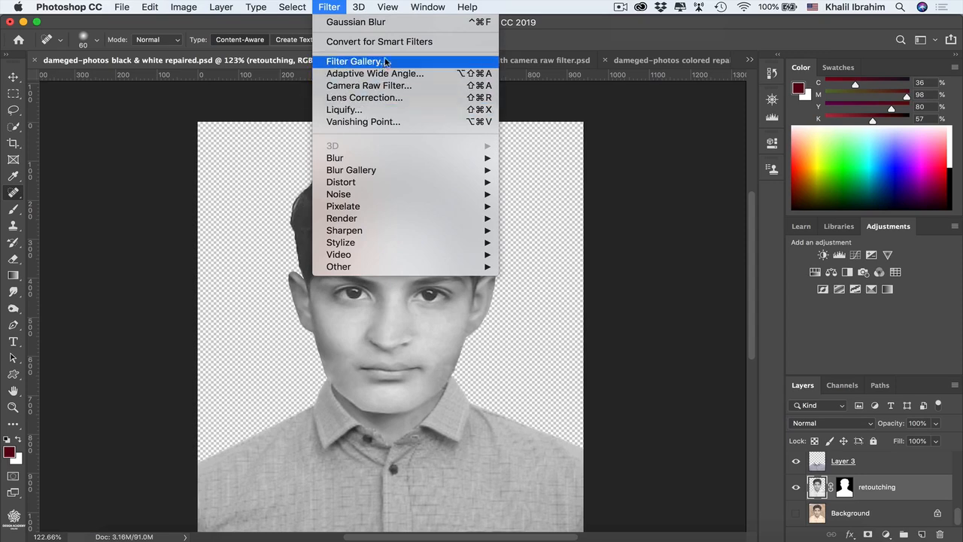
left_click(376, 110)
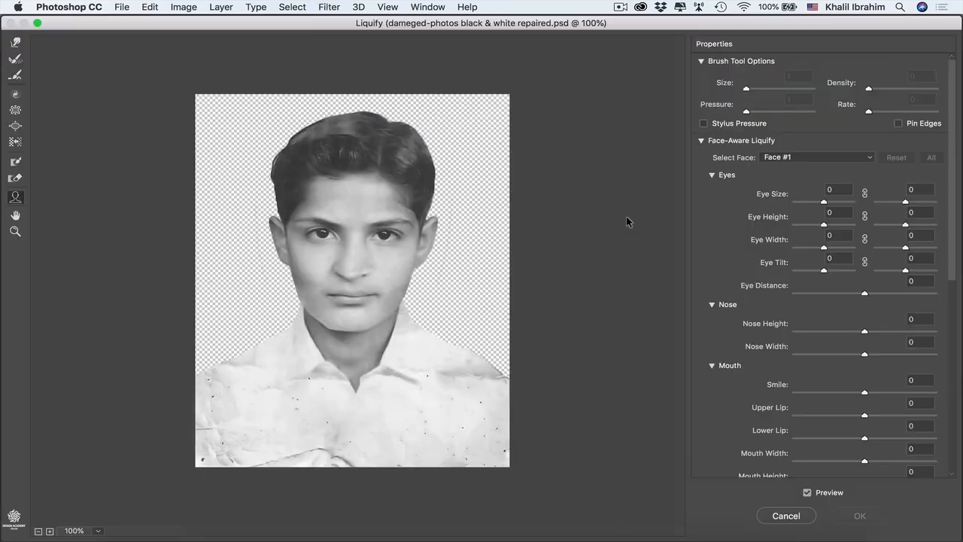
left_click(50, 531)
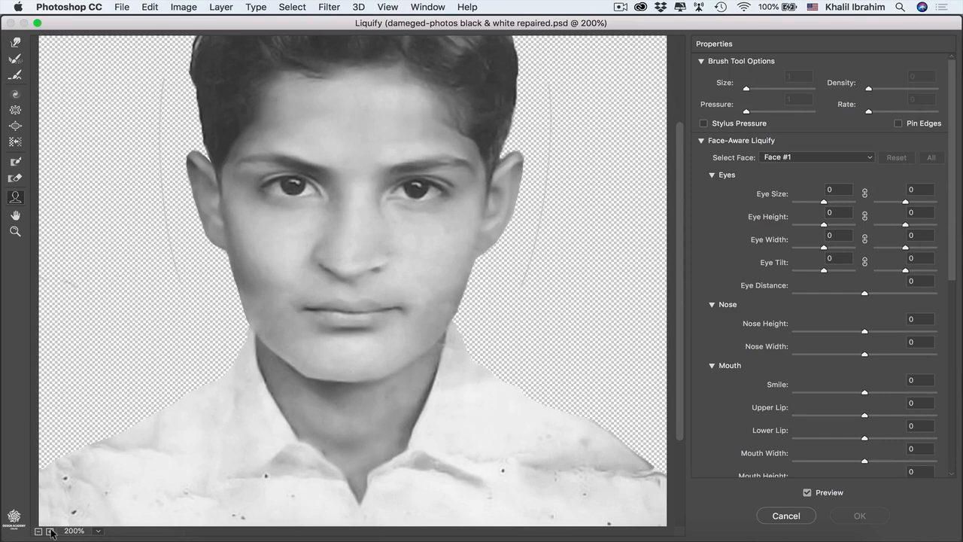
left_click(15, 42)
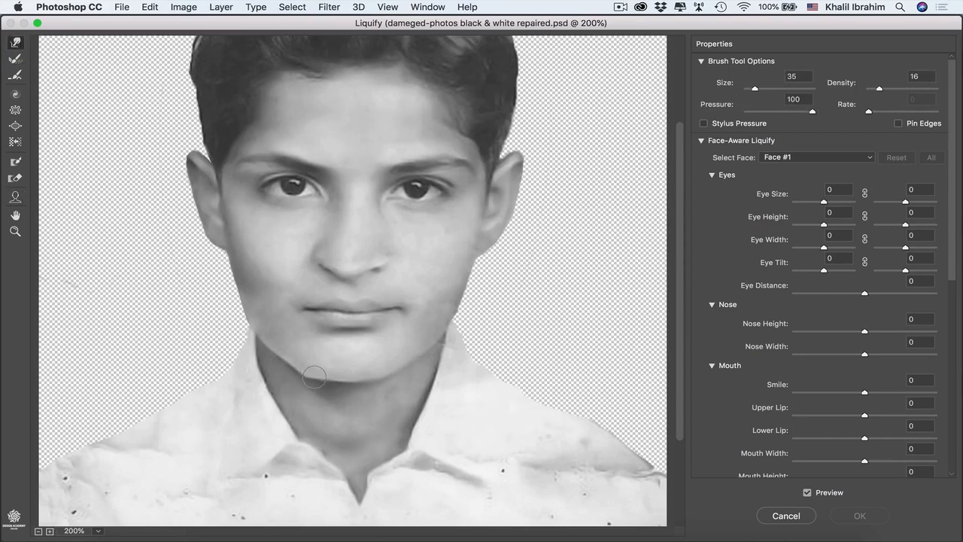
left_click_drag(313, 372, 318, 371)
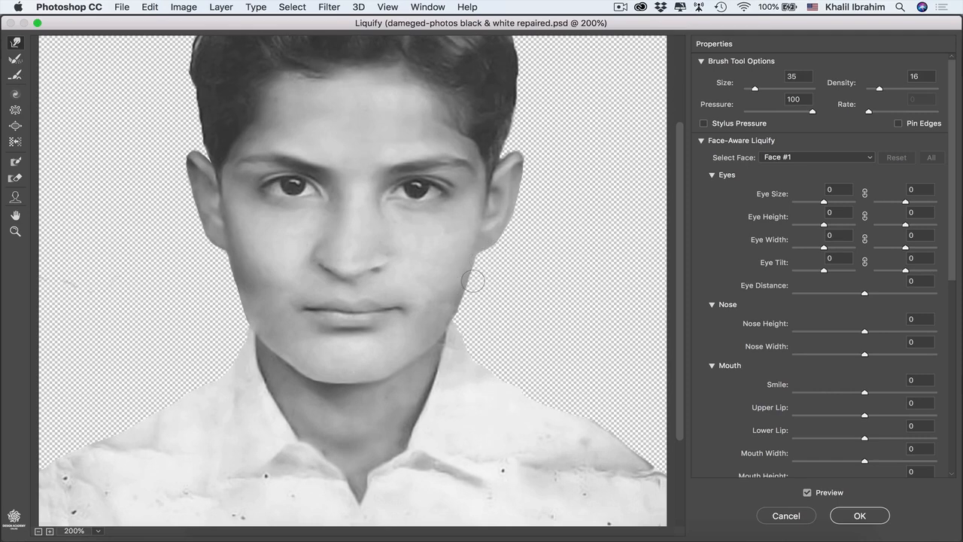
left_click(860, 517)
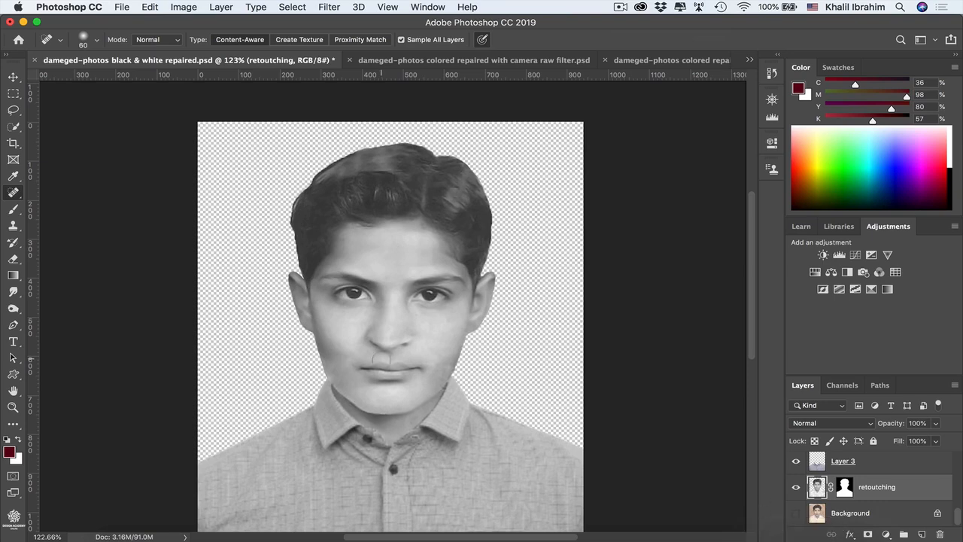
Step: Darken the hair with the Burn tool at size 100, range Shadows and 25% exposure
left_click(13, 309)
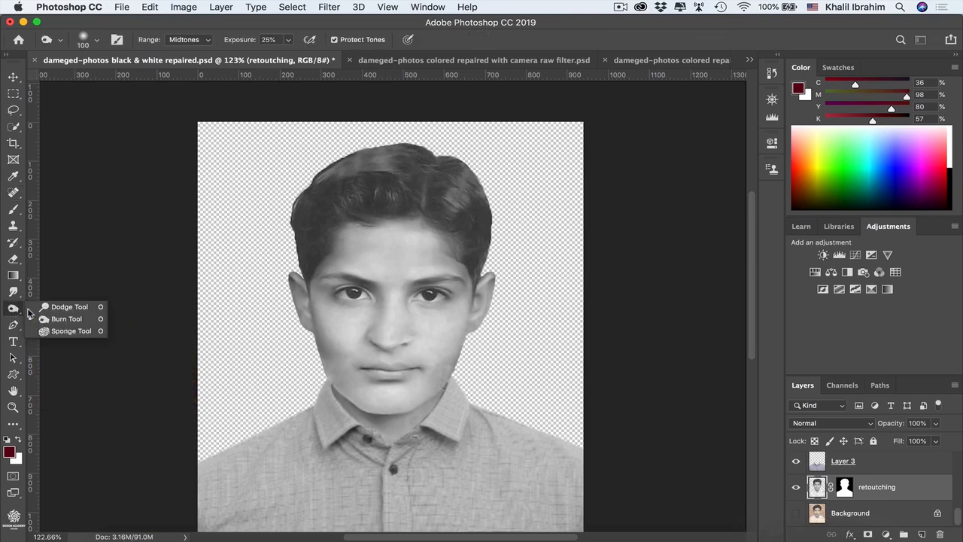
left_click(67, 318)
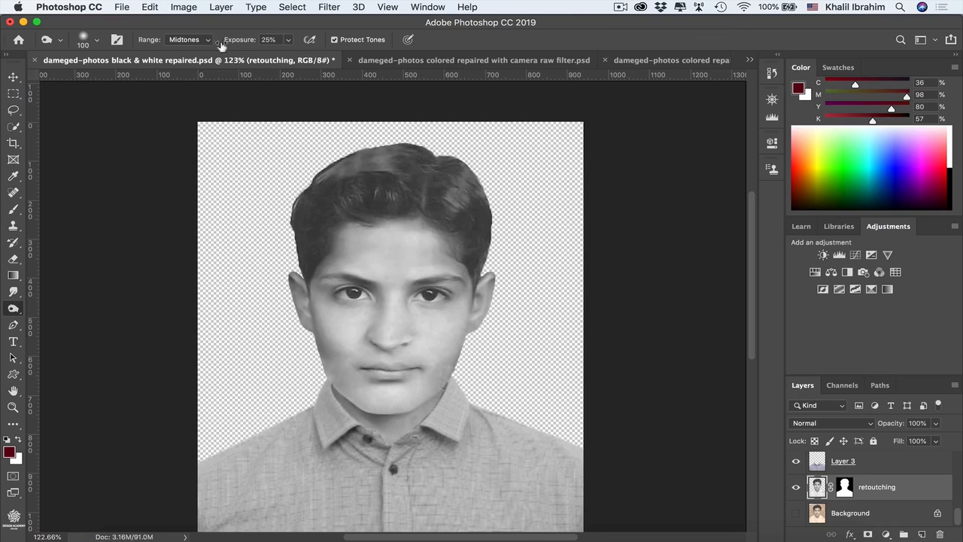
left_click(197, 39)
left_click(190, 28)
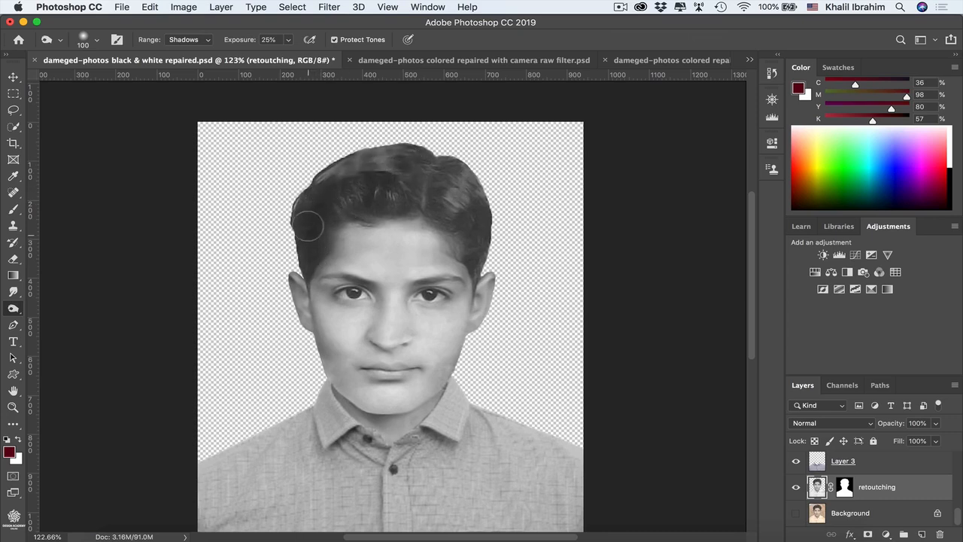
mouse_move(441, 176)
left_mouse_down()
mouse_move(467, 188)
mouse_move(474, 270)
mouse_move(480, 215)
mouse_move(446, 170)
mouse_move(473, 188)
mouse_move(451, 191)
mouse_move(456, 170)
mouse_move(472, 190)
mouse_move(389, 155)
mouse_move(394, 164)
mouse_move(336, 182)
mouse_move(303, 268)
left_mouse_up()
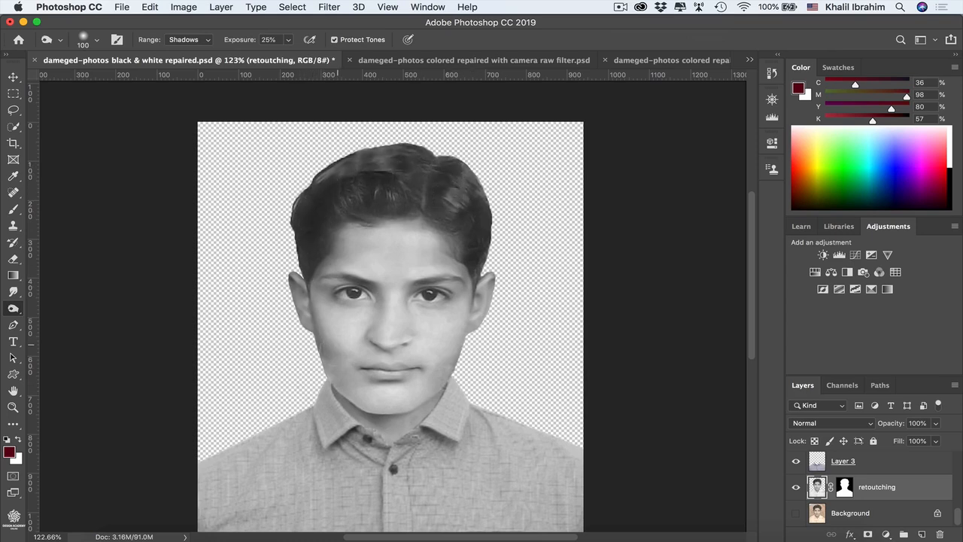
Step: Burn the shadows along the jaw and the lips, reducing the brush to size 50 for the finer areas
mouse_move(324, 347)
left_mouse_down()
mouse_move(372, 430)
mouse_move(452, 394)
mouse_move(414, 422)
mouse_move(388, 426)
mouse_move(387, 396)
mouse_move(368, 374)
left_mouse_up()
key("[")
key("[")
key("[")
key("[")
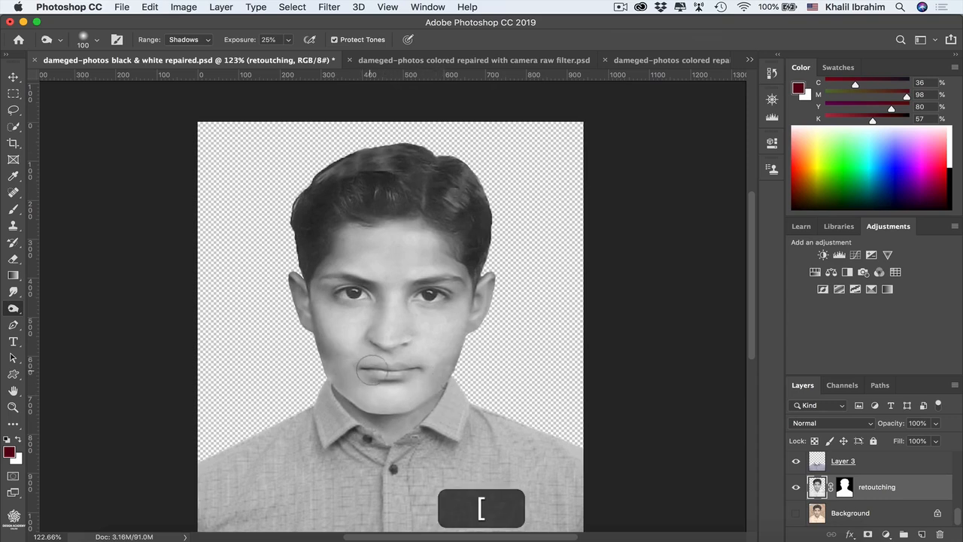
mouse_move(369, 372)
left_mouse_down()
mouse_move(404, 371)
mouse_move(381, 373)
left_mouse_up()
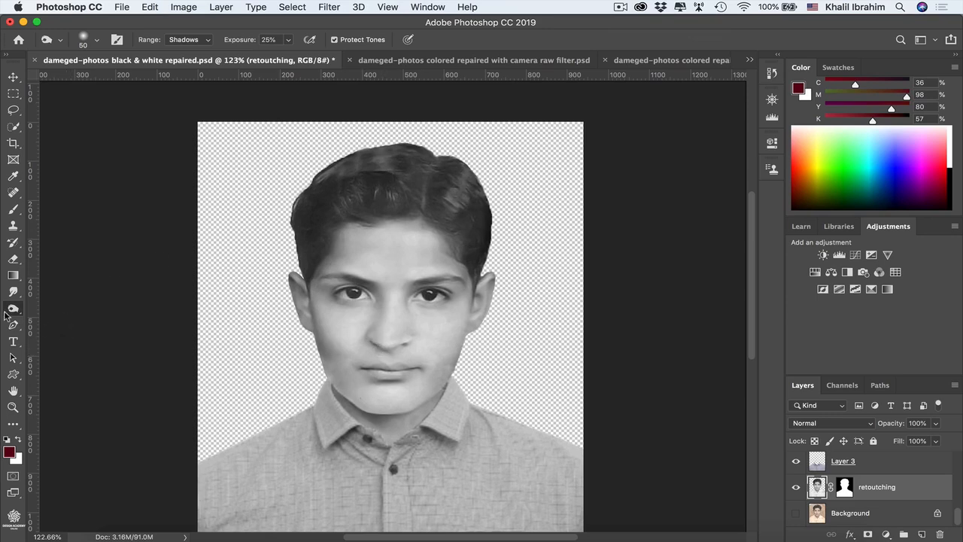
Step: Lighten the facial skin with the Dodge tool at range Midtones and 25% exposure, enlarging the brush up to size 150
left_click_drag(12, 310, 78, 309)
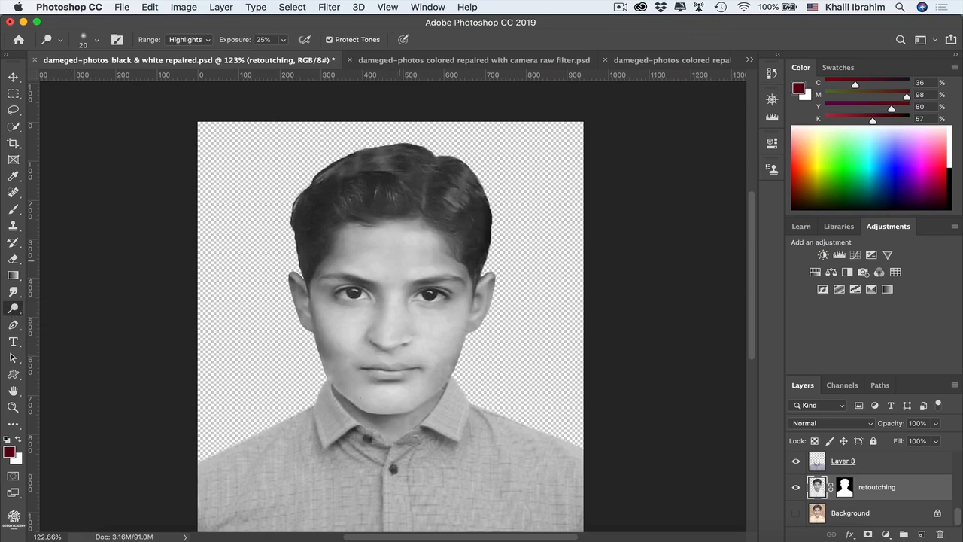
left_click(208, 39)
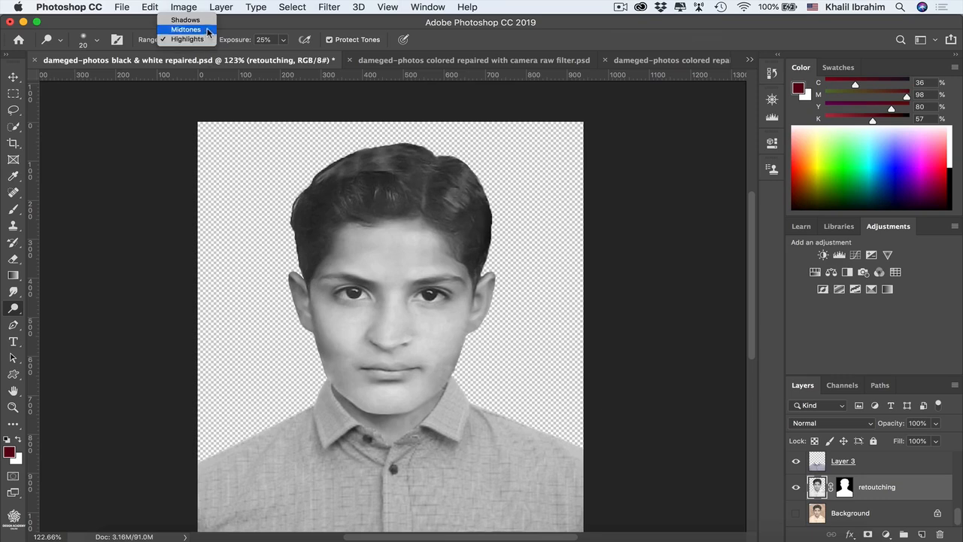
left_click(188, 27)
key("bracketright")
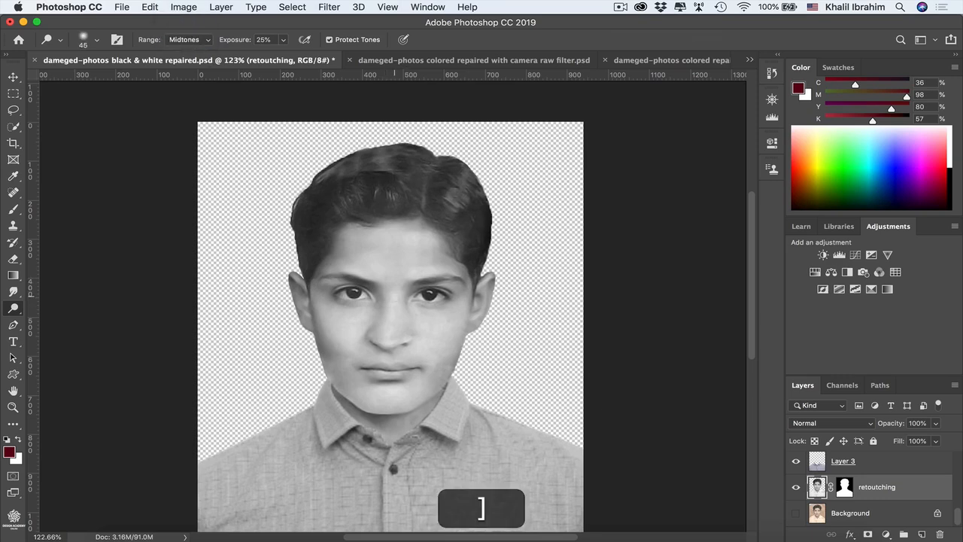
key("bracketright")
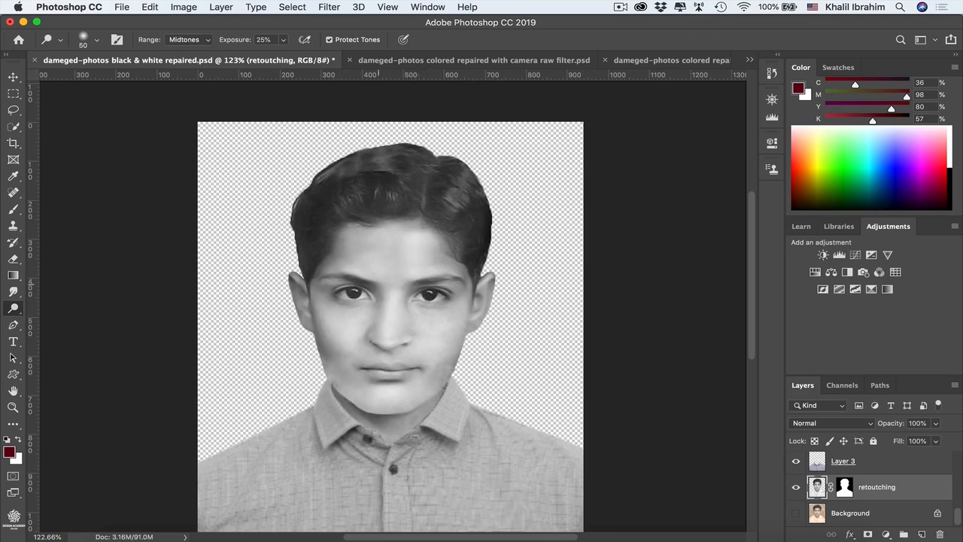
key("bracketright")
key("bracketright")
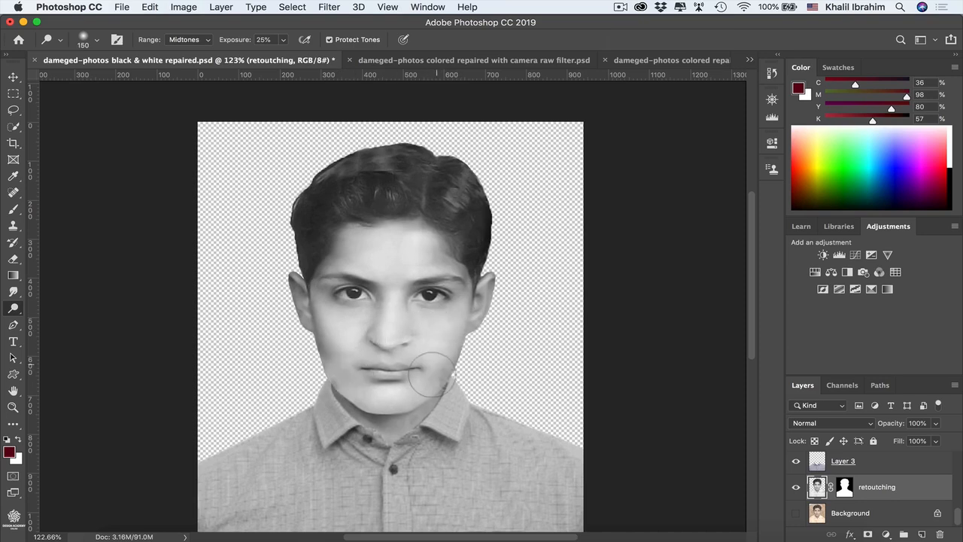
key("j")
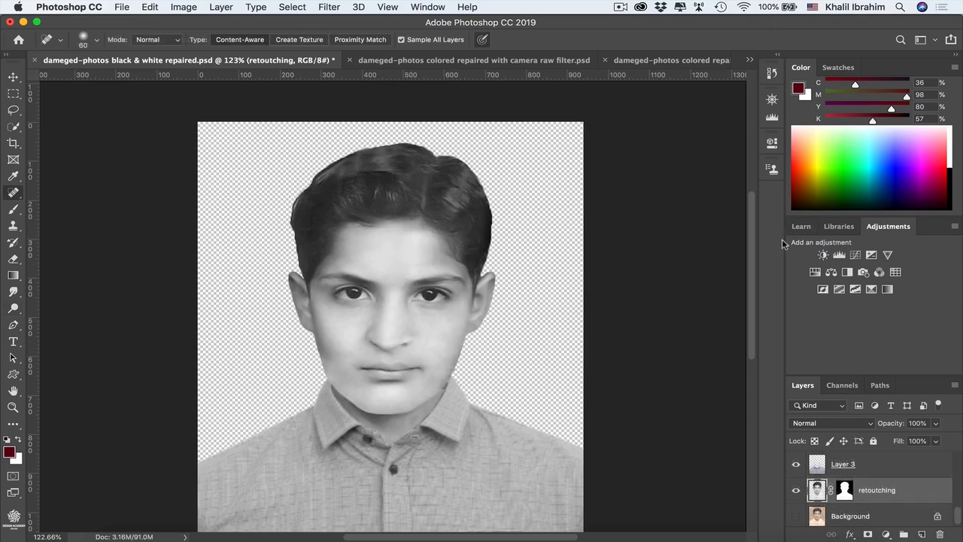
Step: Add a Brightness/Contrast adjustment layer above the retoutching layer with Contrast 23
left_click(824, 256)
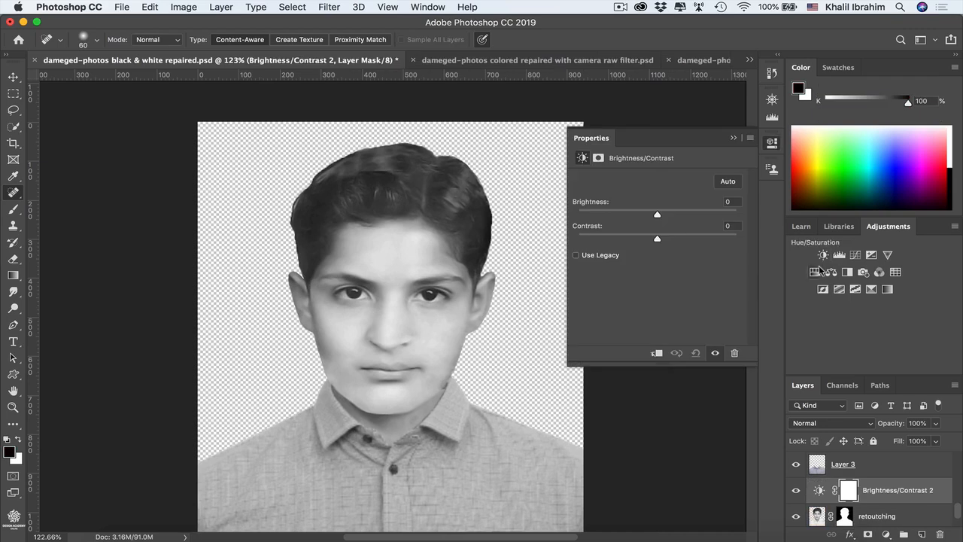
left_click_drag(659, 240, 675, 239)
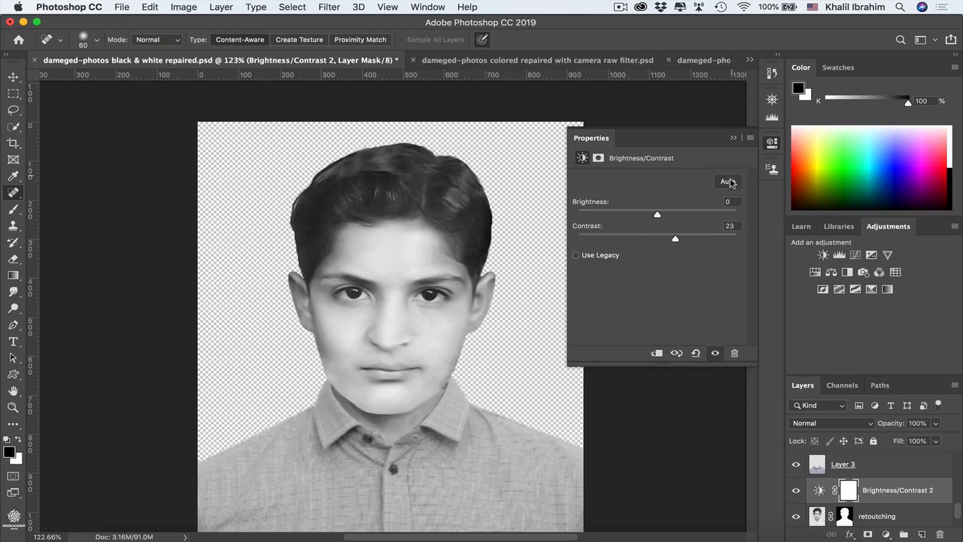
left_click(733, 137)
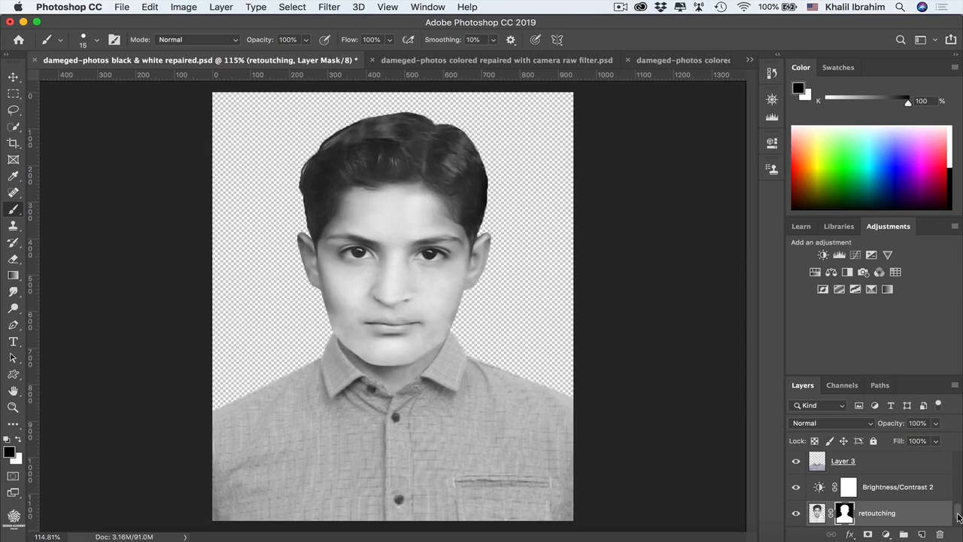
Step: Show only the original Background layer to compare it with the restored portrait
scroll(958, 516, "down", 1)
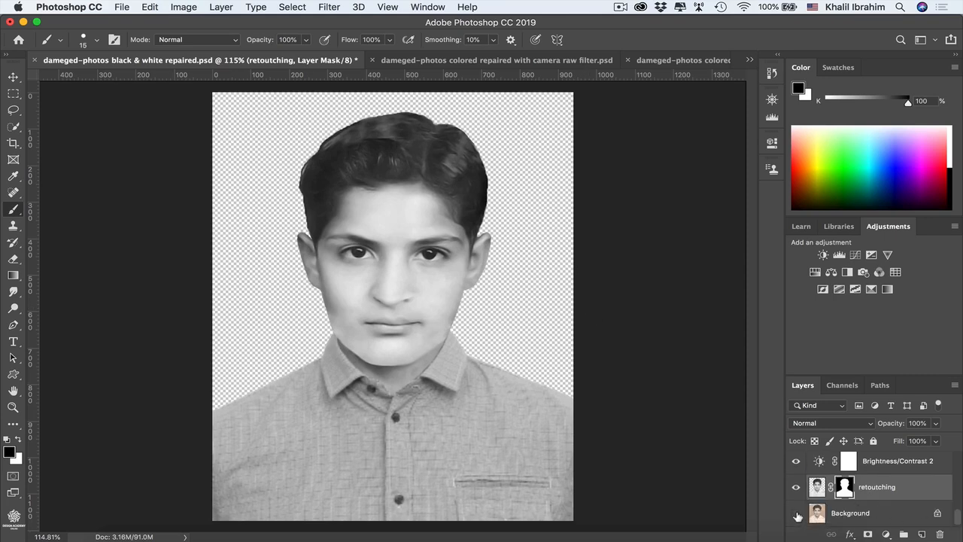
key("alt")
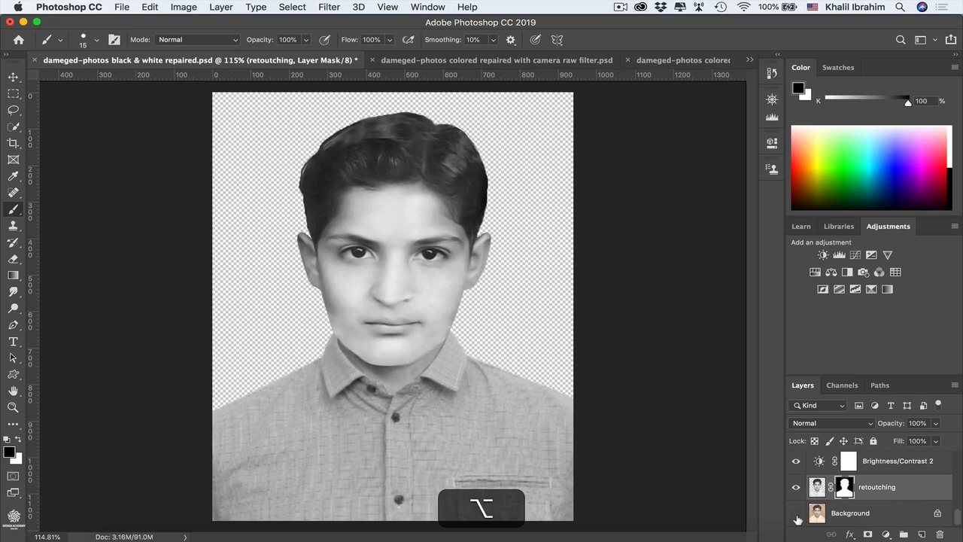
left_click(797, 513, "alt")
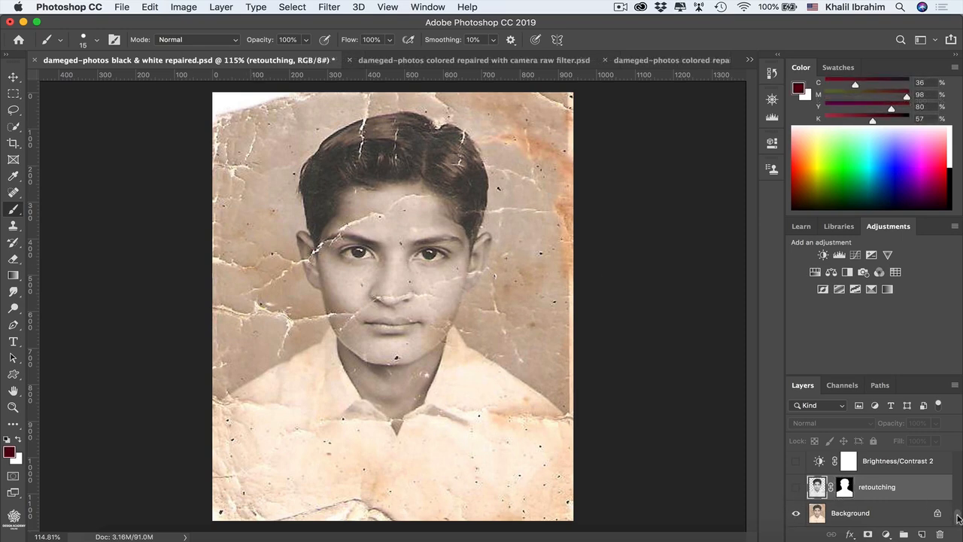
Step: Make the retoutching and Brightness/Contrast 2 layers visible again and hide the Background layer
left_click_drag(959, 517, 959, 492)
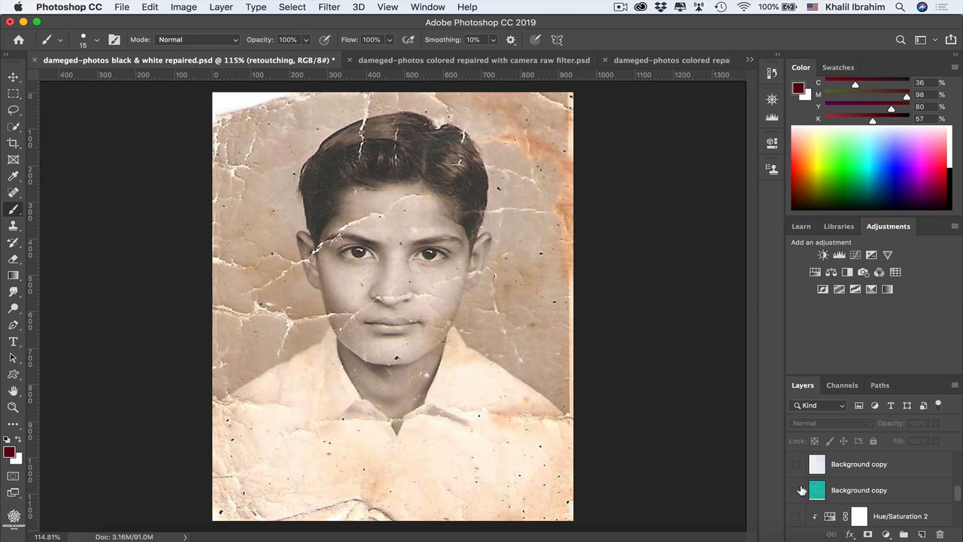
left_click_drag(959, 497, 959, 525)
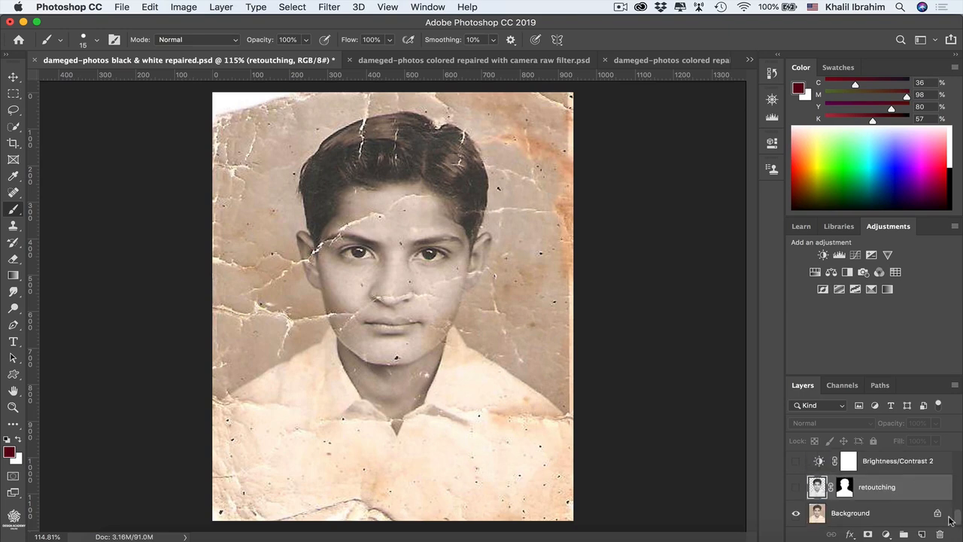
left_click(796, 486)
left_click(797, 512)
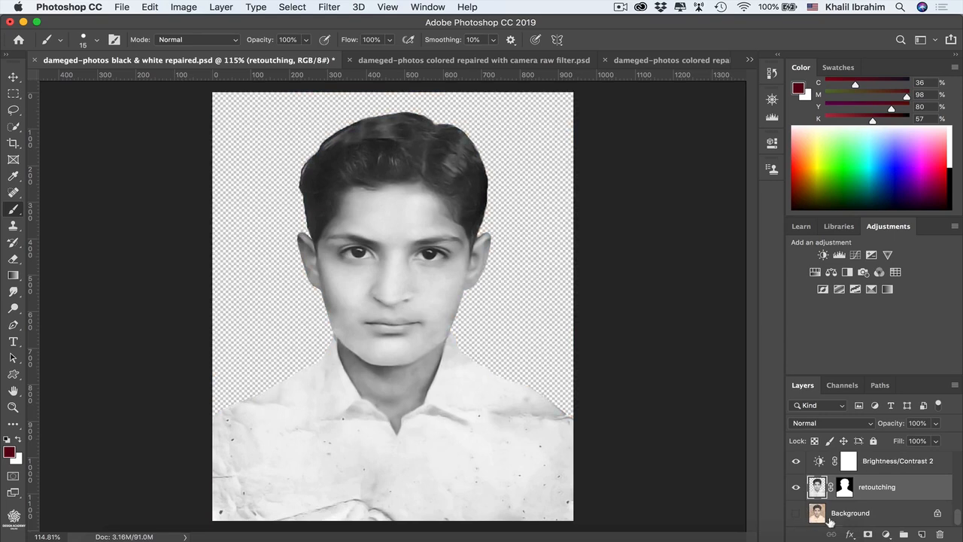
Step: Make the replacement shirt on Layer 3 and its clipped Hue/Saturation 2 adjustment layer visible
left_click_drag(958, 516, 958, 513)
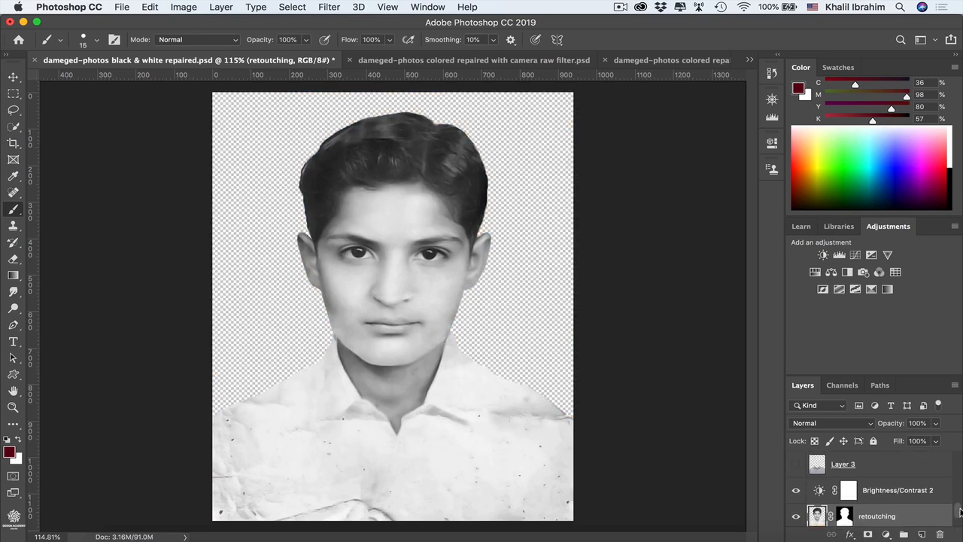
left_click(796, 464)
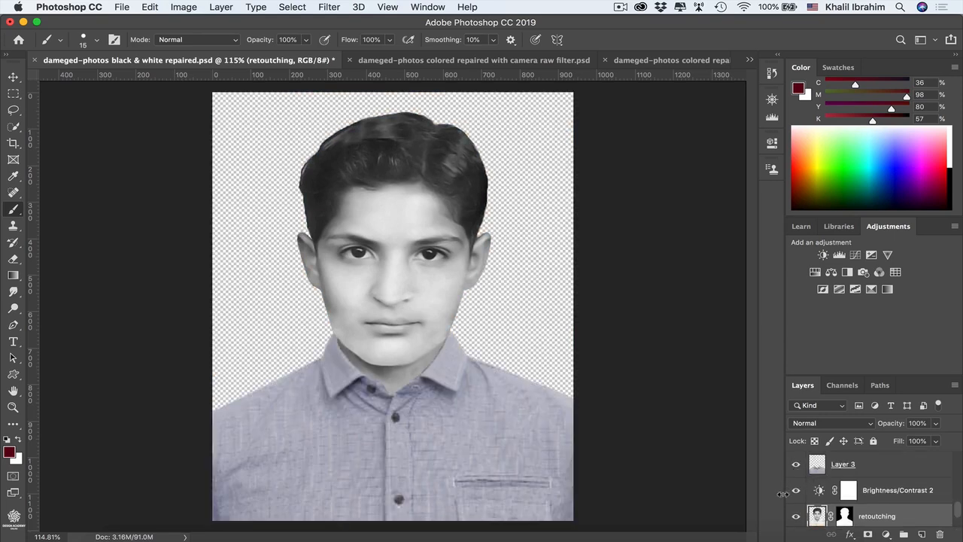
left_click_drag(959, 515, 959, 510)
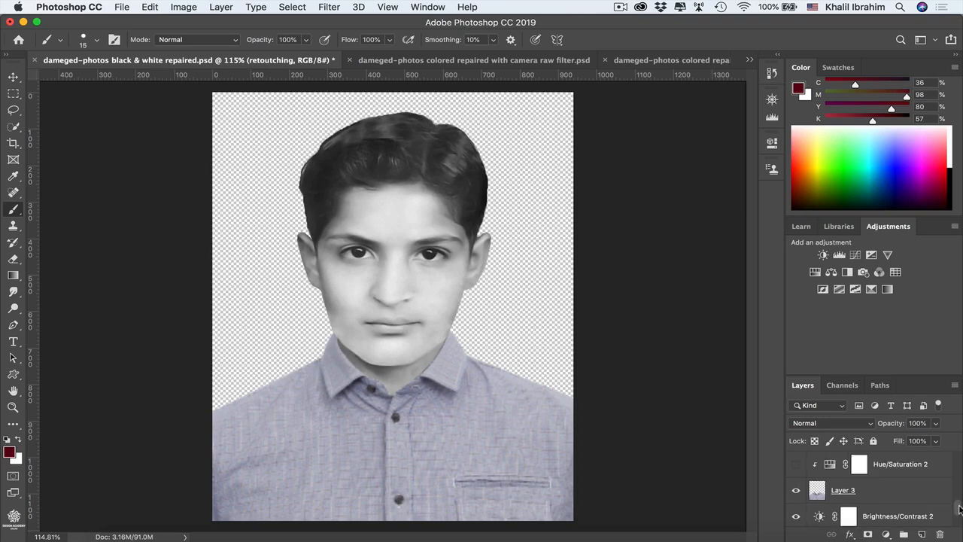
left_click(796, 465)
Step: Place the light wall Background copy layer between the retoutching and Background layers, show it and switch to the Move tool
left_click_drag(958, 509, 959, 496)
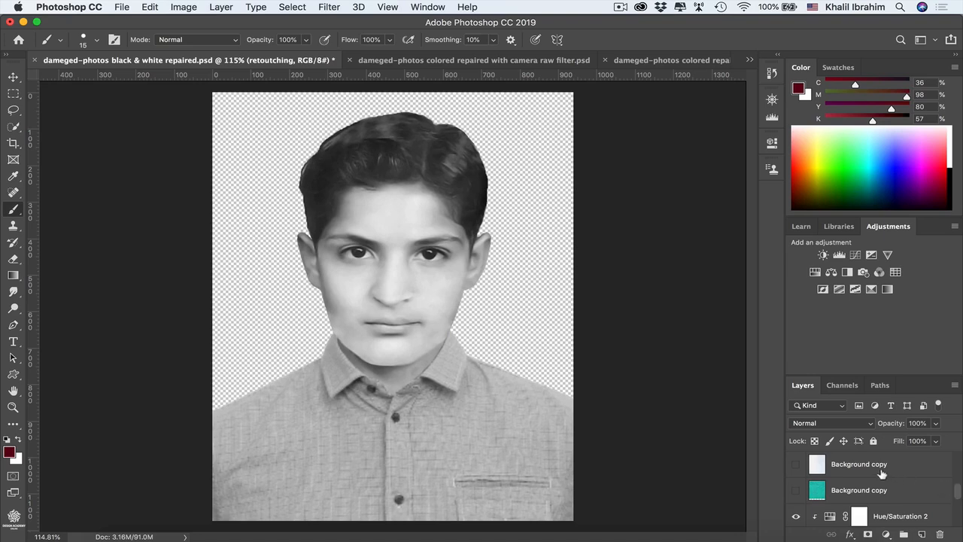
left_click_drag(909, 468, 893, 502)
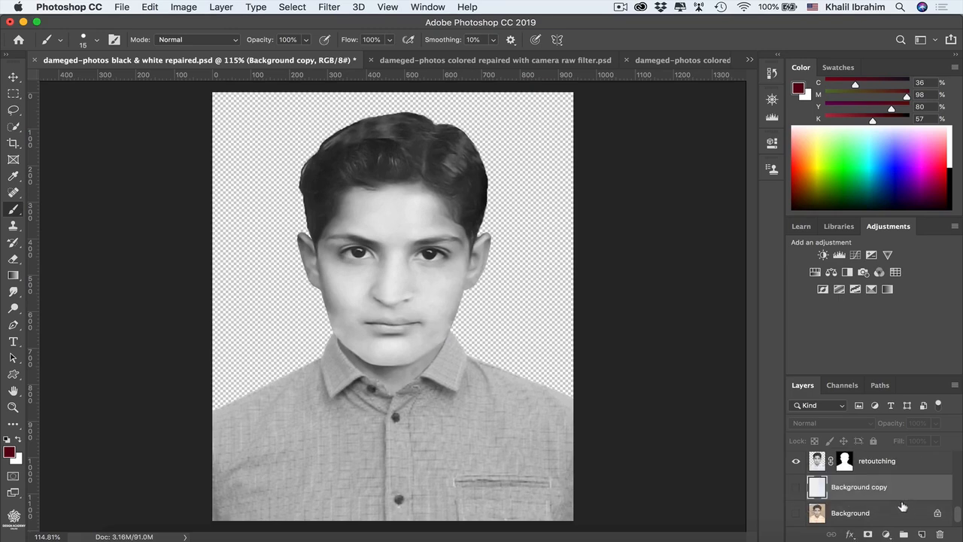
left_click(796, 488)
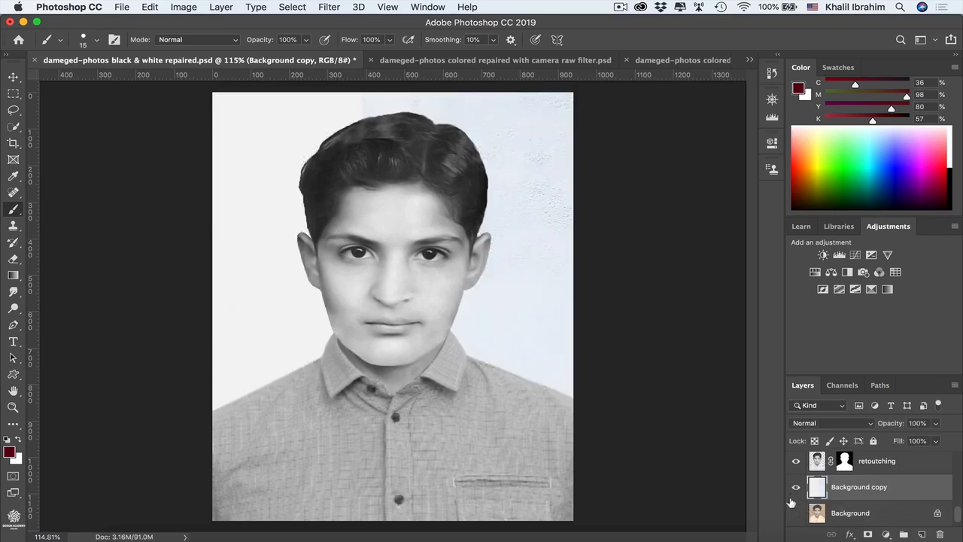
key("v")
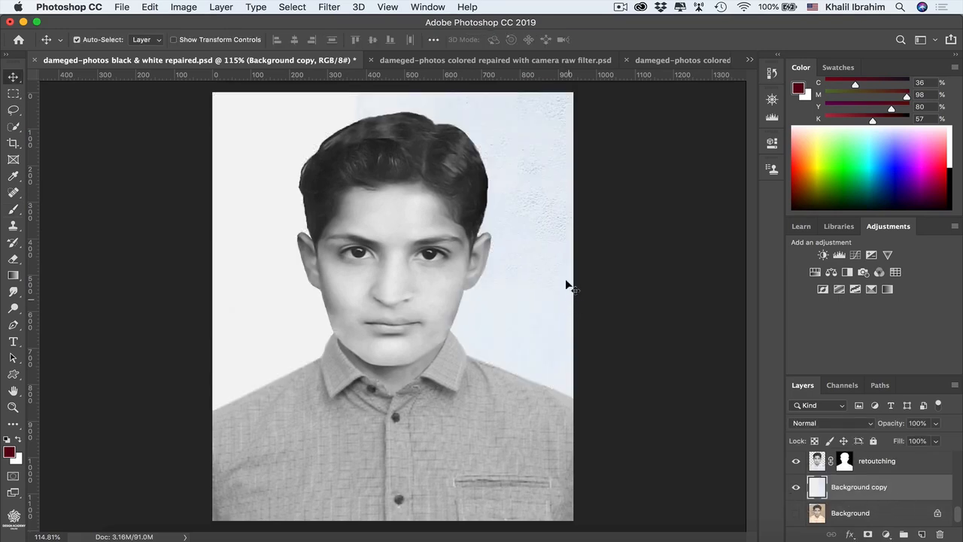
Step: Add a Hue/Saturation adjustment with Saturation -100 above the wall's Background copy layer and clip it to that layer
left_click(815, 273)
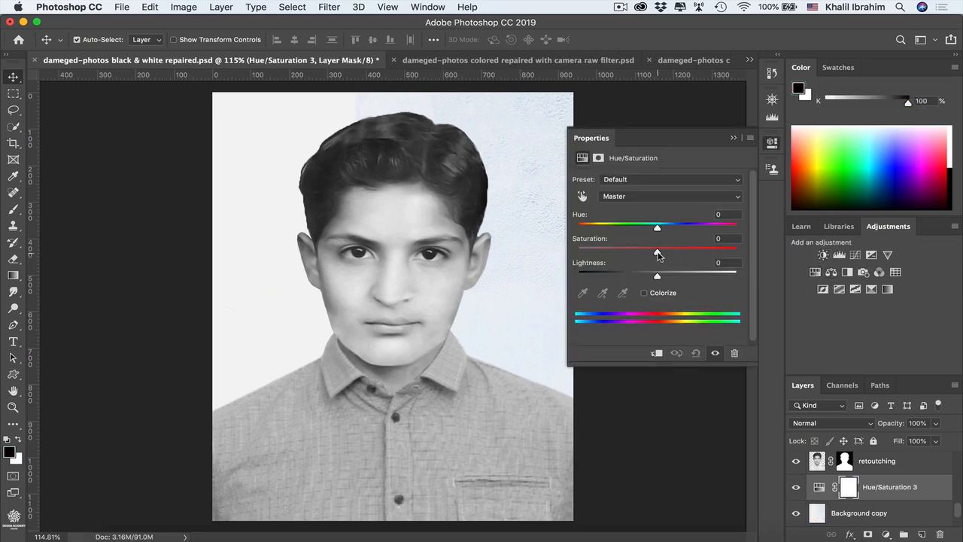
left_click_drag(657, 252, 578, 252)
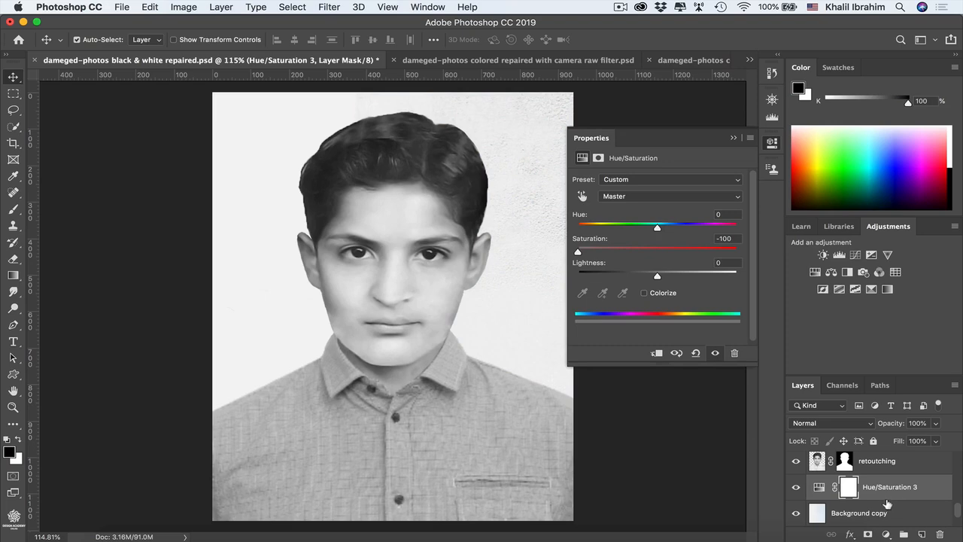
key("alt")
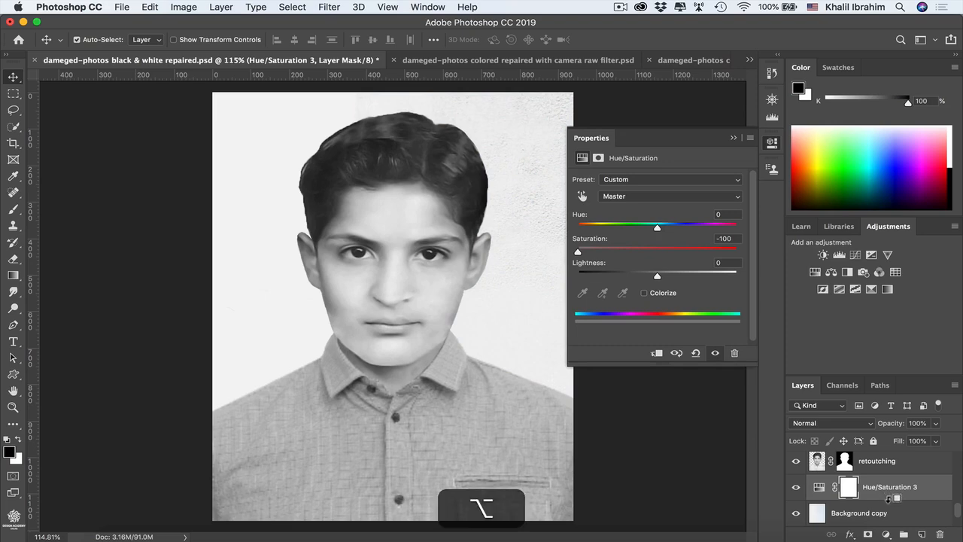
left_click(890, 499, "alt")
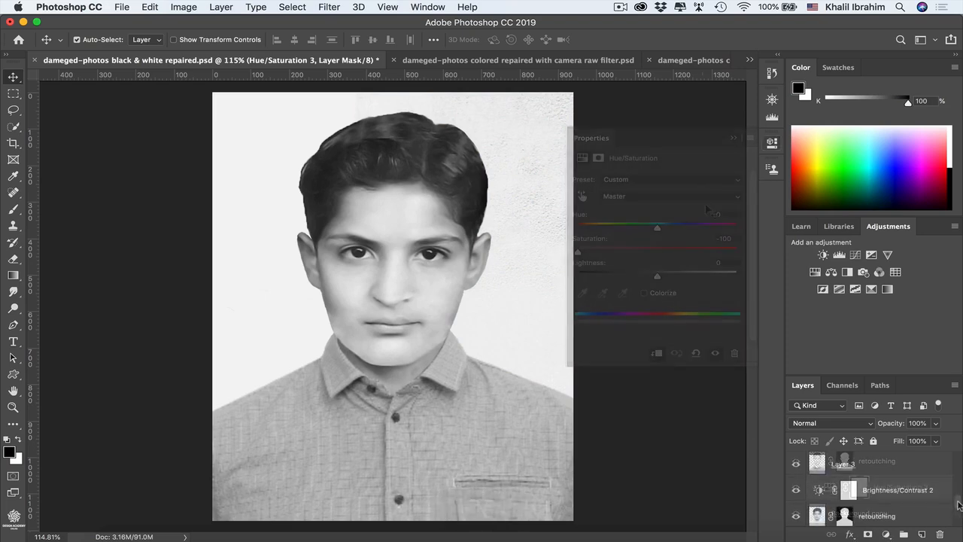
Step: Move the Brightness/Contrast 2 adjustment layer directly above Layer 3 so that it is clipped to the shirt
scroll(959, 511, "up", 1)
left_click_drag(959, 511, 960, 507)
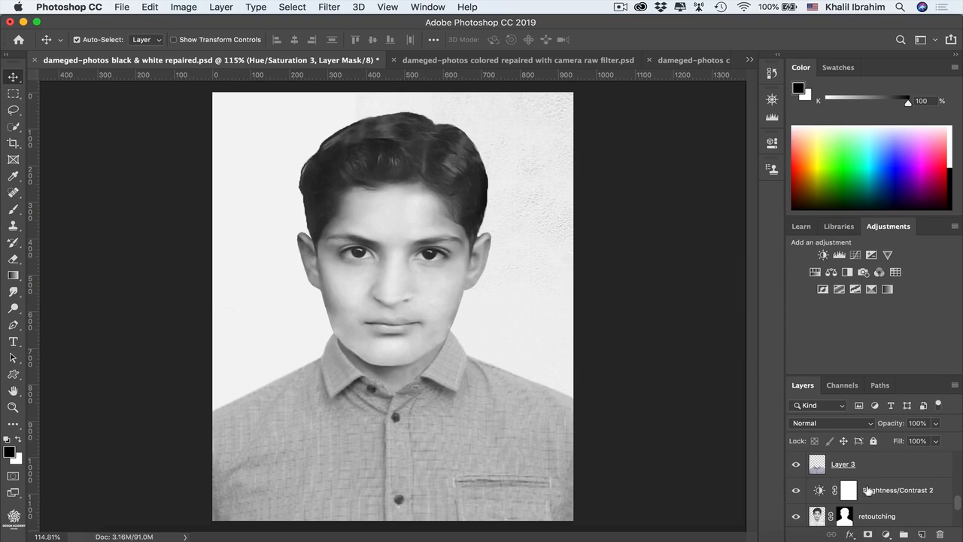
left_click_drag(896, 492, 892, 462)
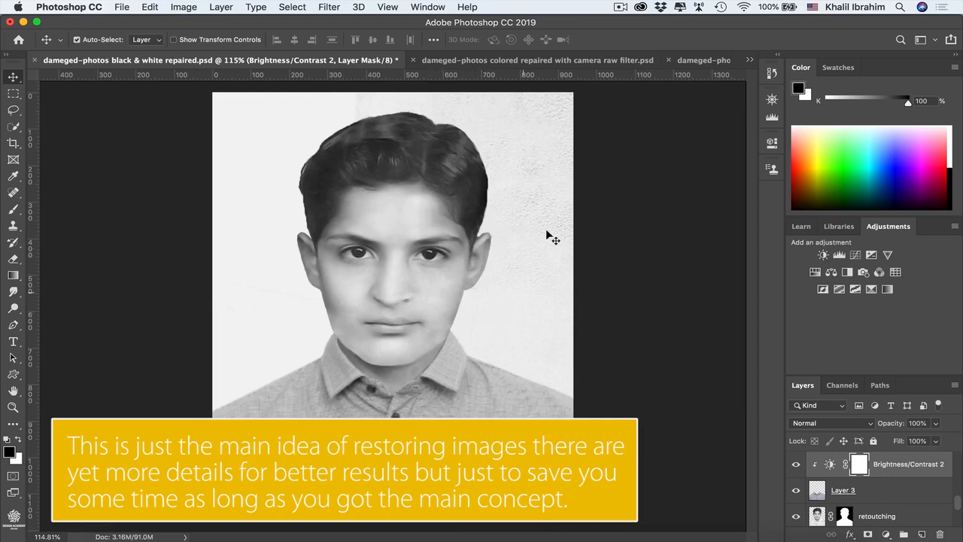
Step: Show only the original Background layer for comparison and restore the visibility of the edited layers
left_click_drag(957, 509, 960, 528)
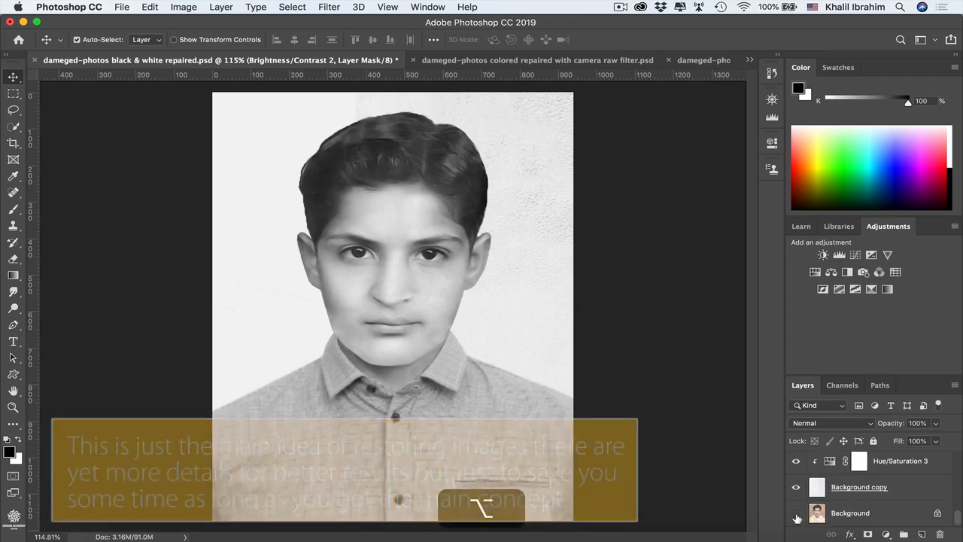
left_click(796, 513, "alt")
left_click(796, 513, "alt")
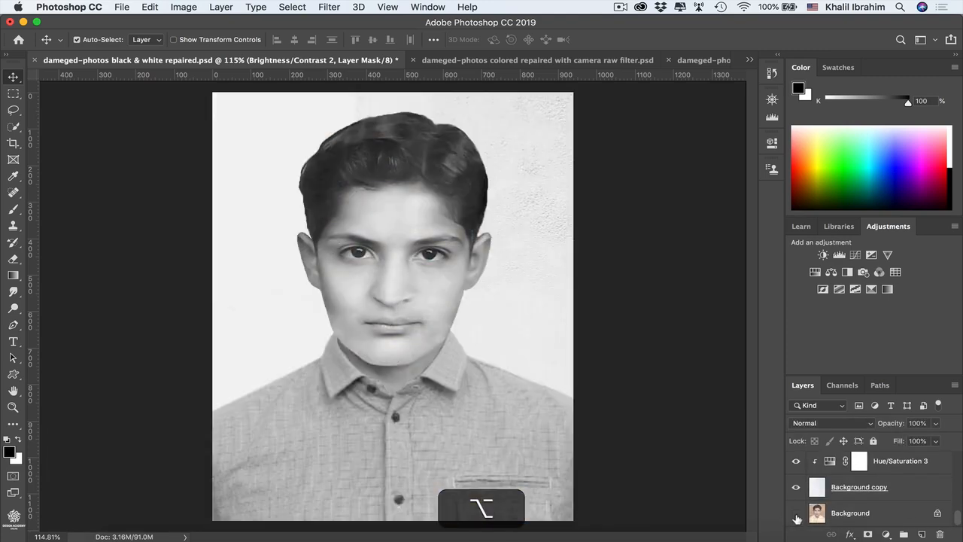